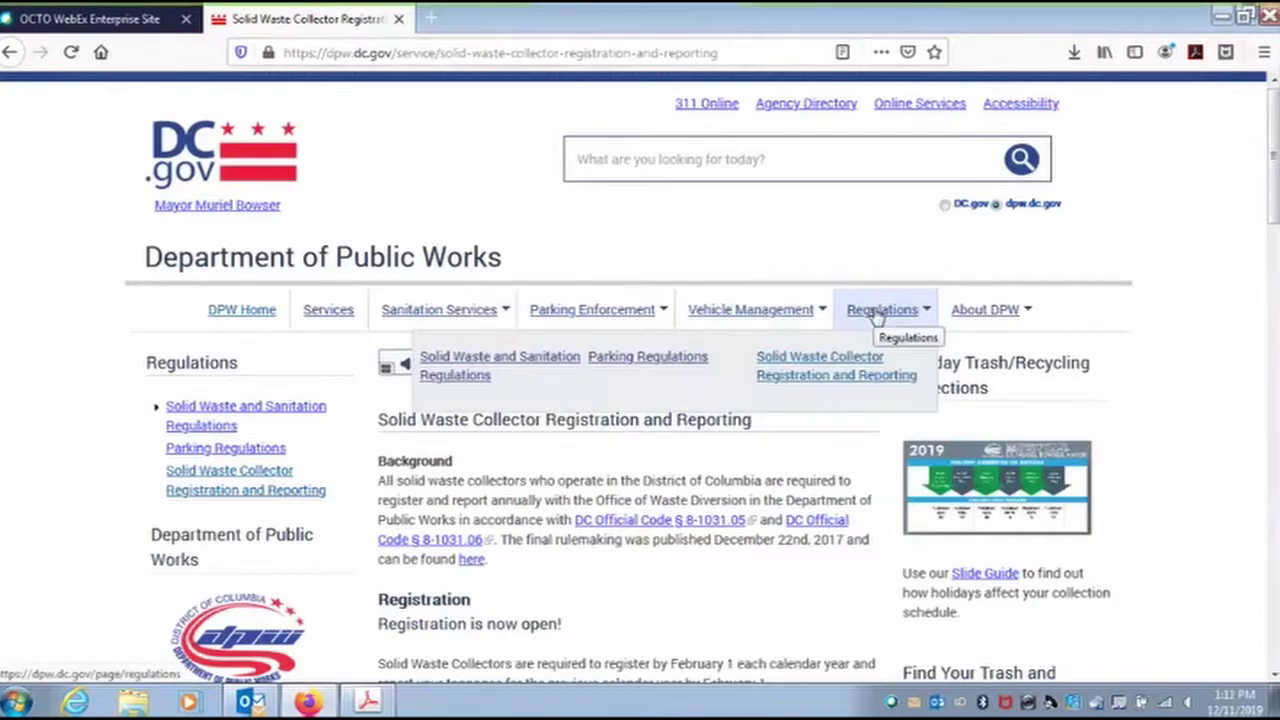
Open the Solid Waste Collector Registration and Reporting page and read down to its two PDF attachments.
{"action": "left_click", "coordinate": [824, 368]}
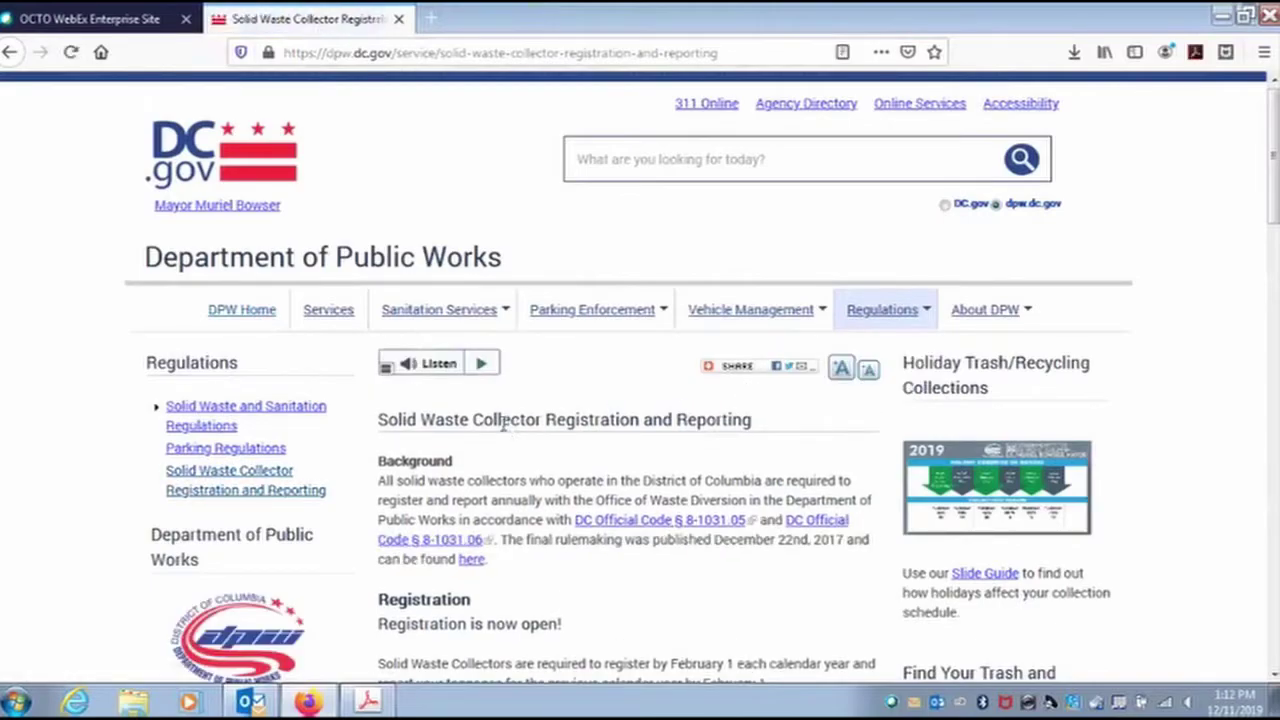
{"action": "scroll", "coordinate": [512, 426], "scroll_direction": "down", "scroll_amount": 3}
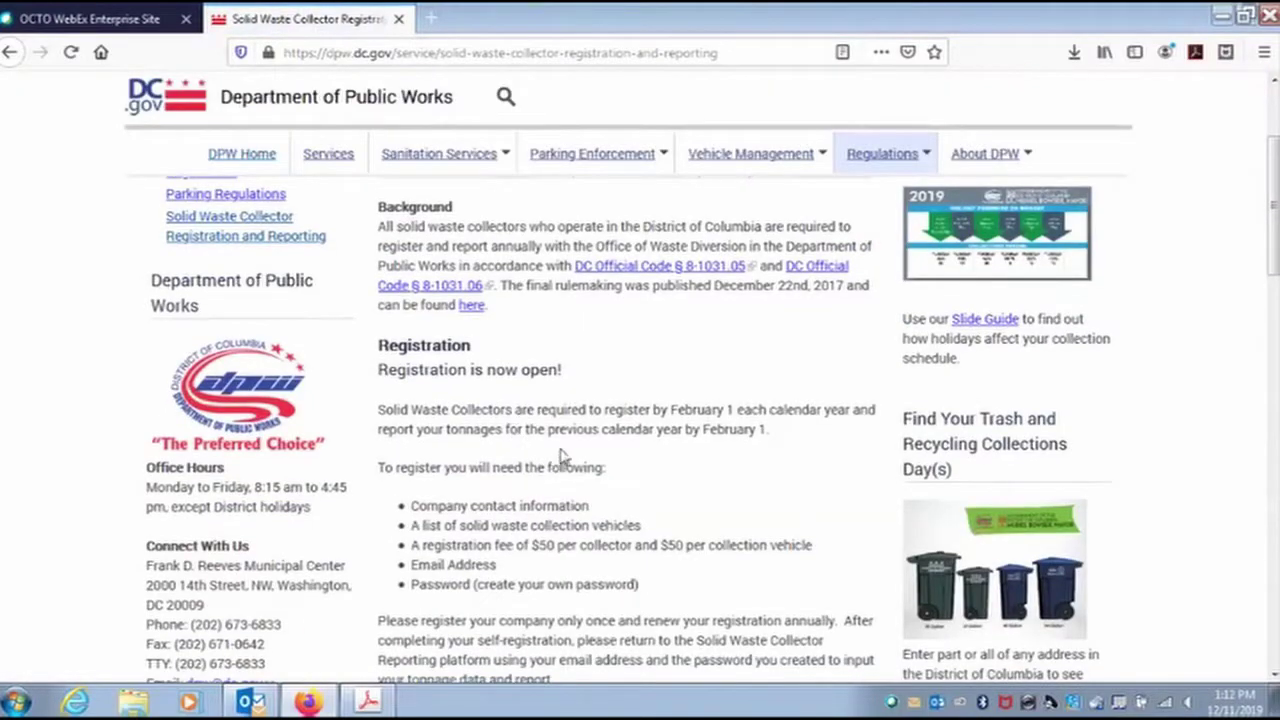
{"action": "scroll", "coordinate": [556, 450], "scroll_direction": "up", "scroll_amount": 3}
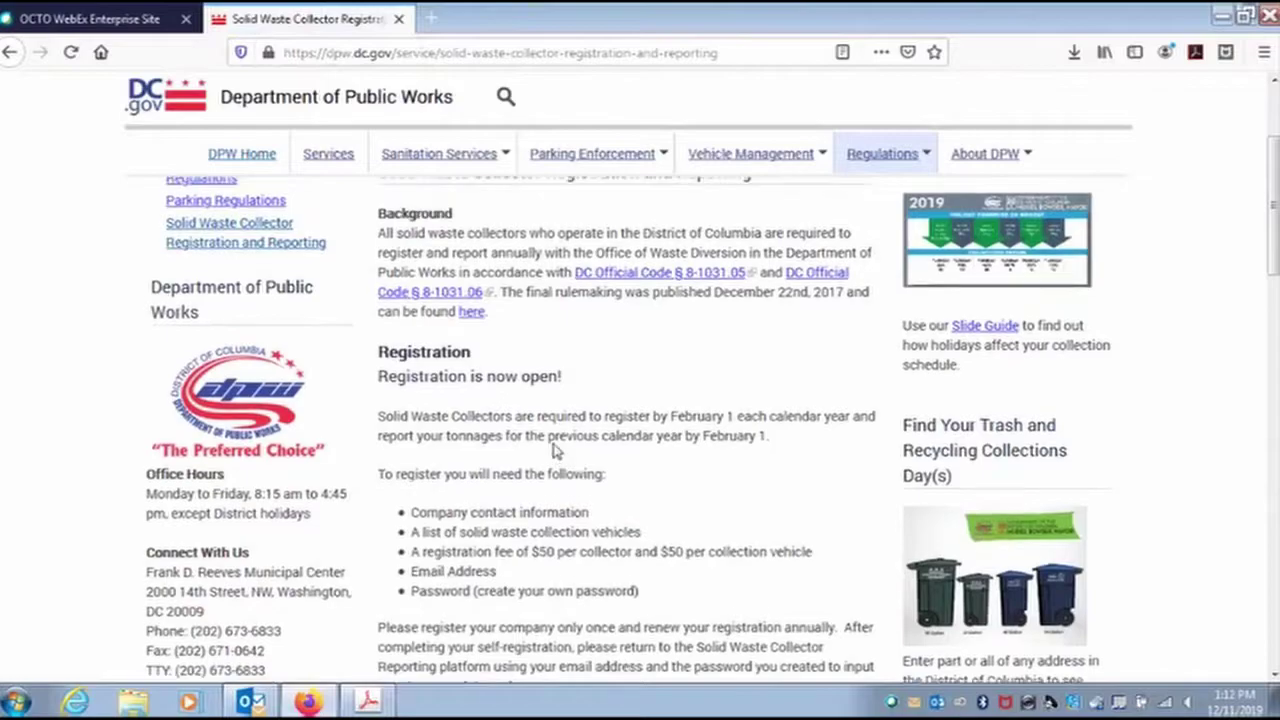
{"action": "scroll", "coordinate": [554, 480], "scroll_direction": "down", "scroll_amount": 3}
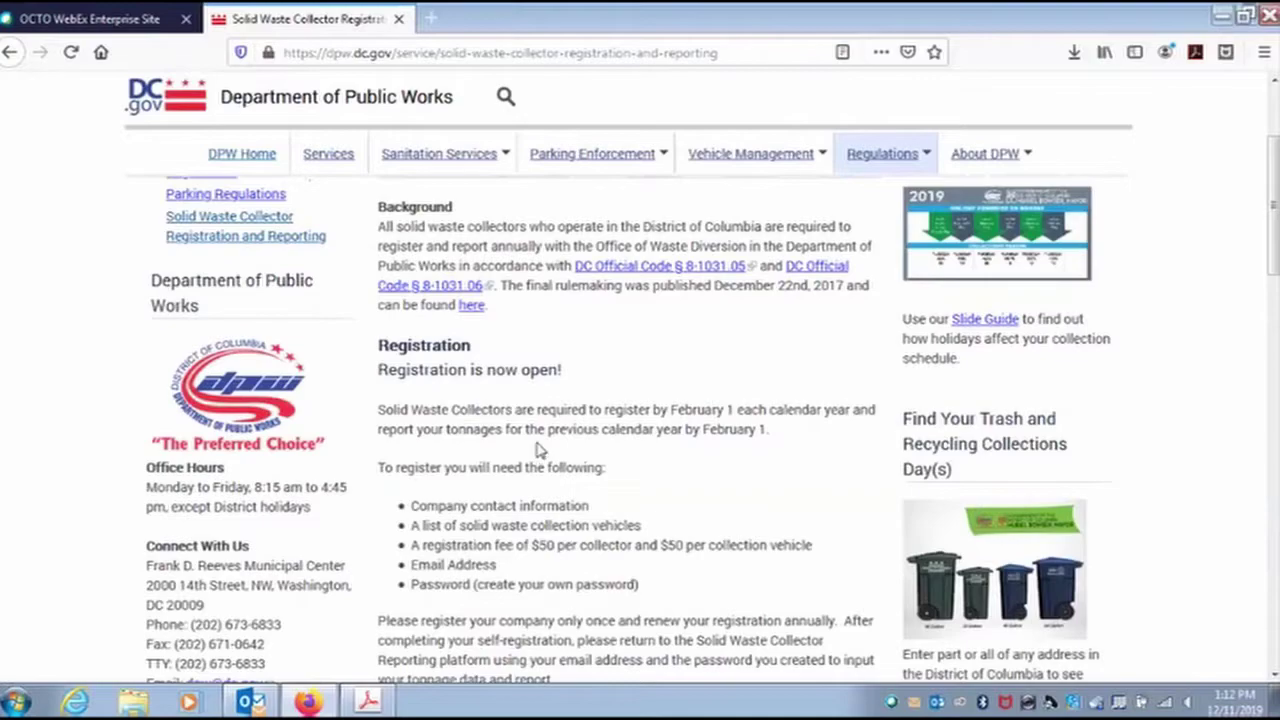
{"action": "scroll", "coordinate": [540, 452], "scroll_direction": "down", "scroll_amount": 1}
{"action": "scroll", "coordinate": [540, 452], "scroll_direction": "down", "scroll_amount": 4}
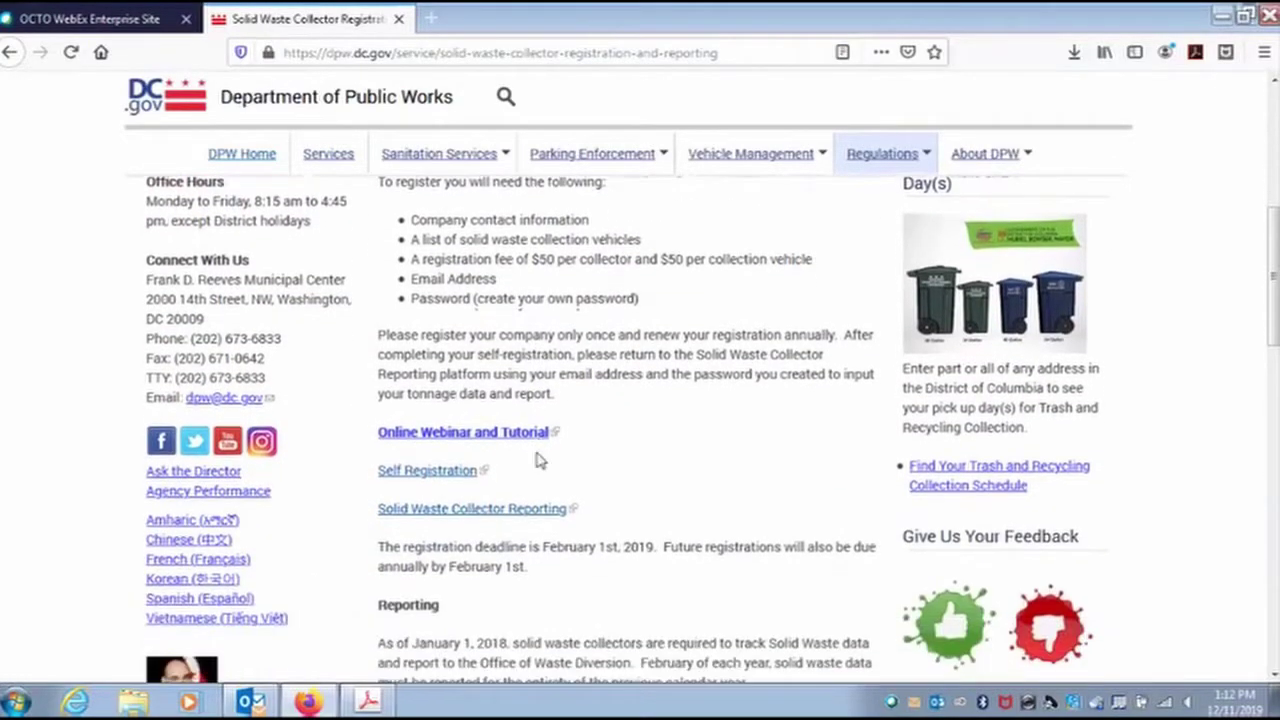
{"action": "scroll", "coordinate": [540, 452], "scroll_direction": "down", "scroll_amount": 6}
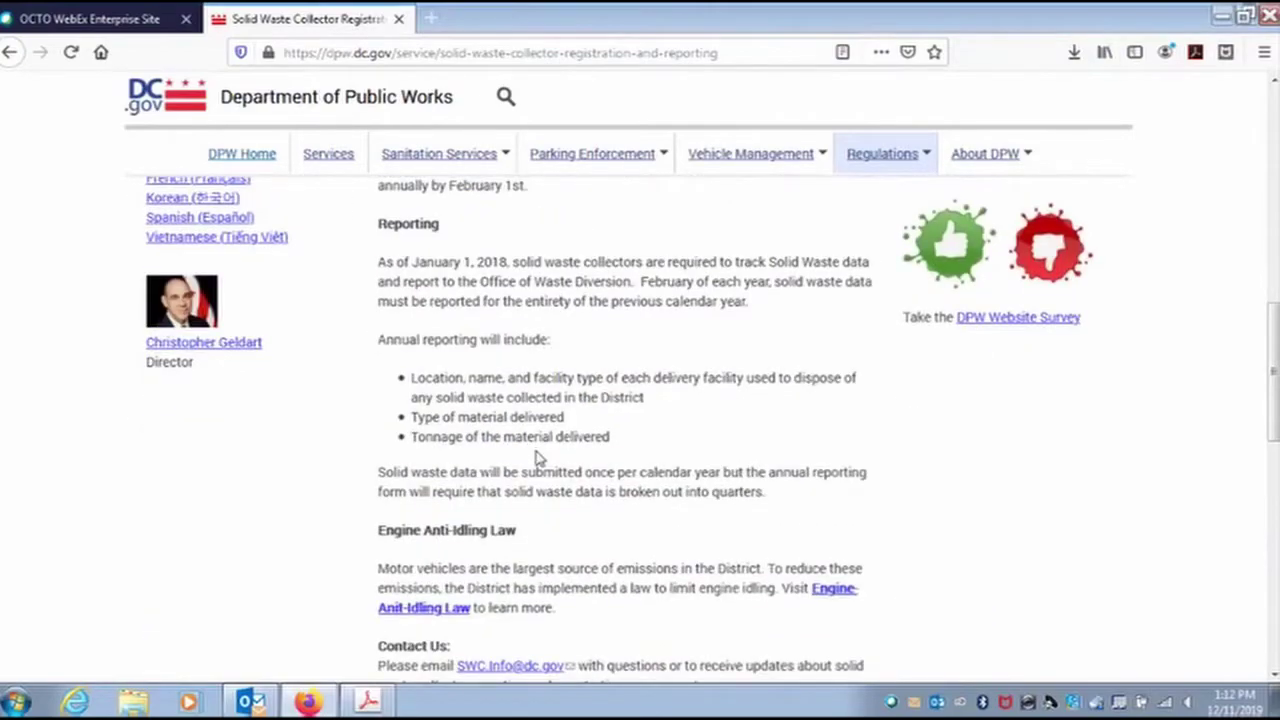
{"action": "scroll", "coordinate": [510, 425], "scroll_direction": "down", "scroll_amount": 2}
{"action": "scroll", "coordinate": [510, 450], "scroll_direction": "down", "scroll_amount": 3}
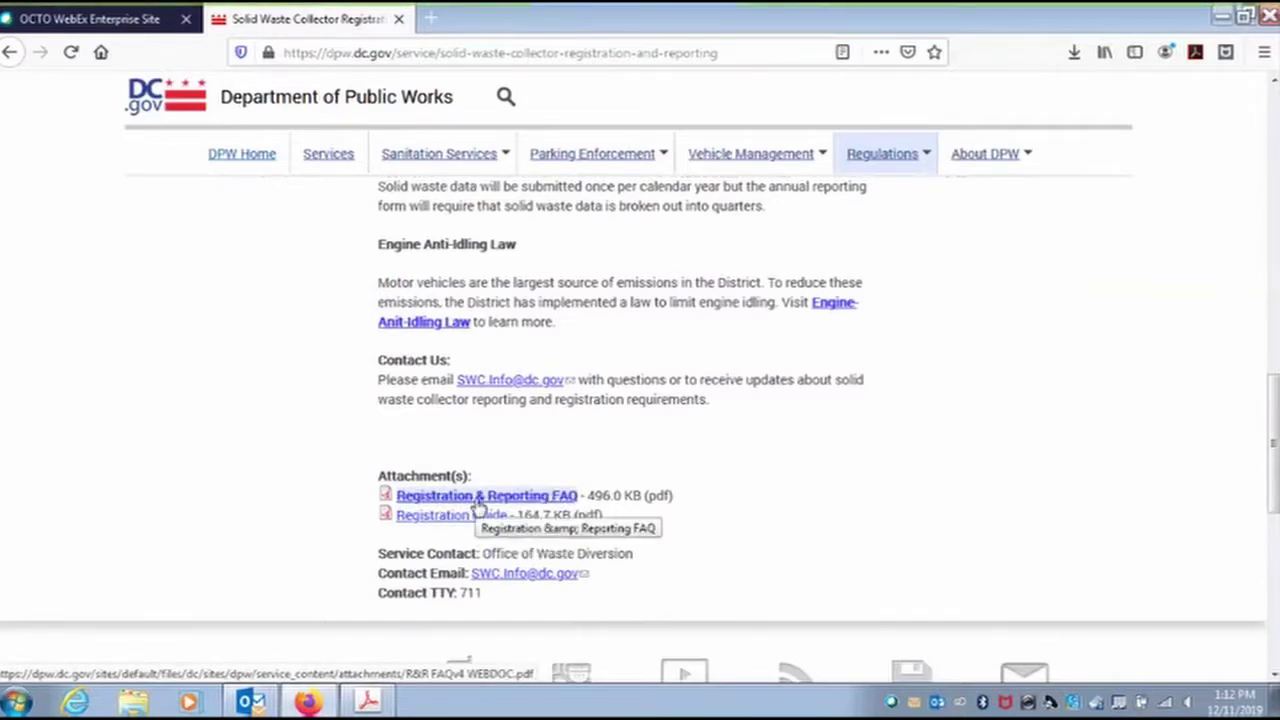
{"action": "left_click", "coordinate": [478, 500]}
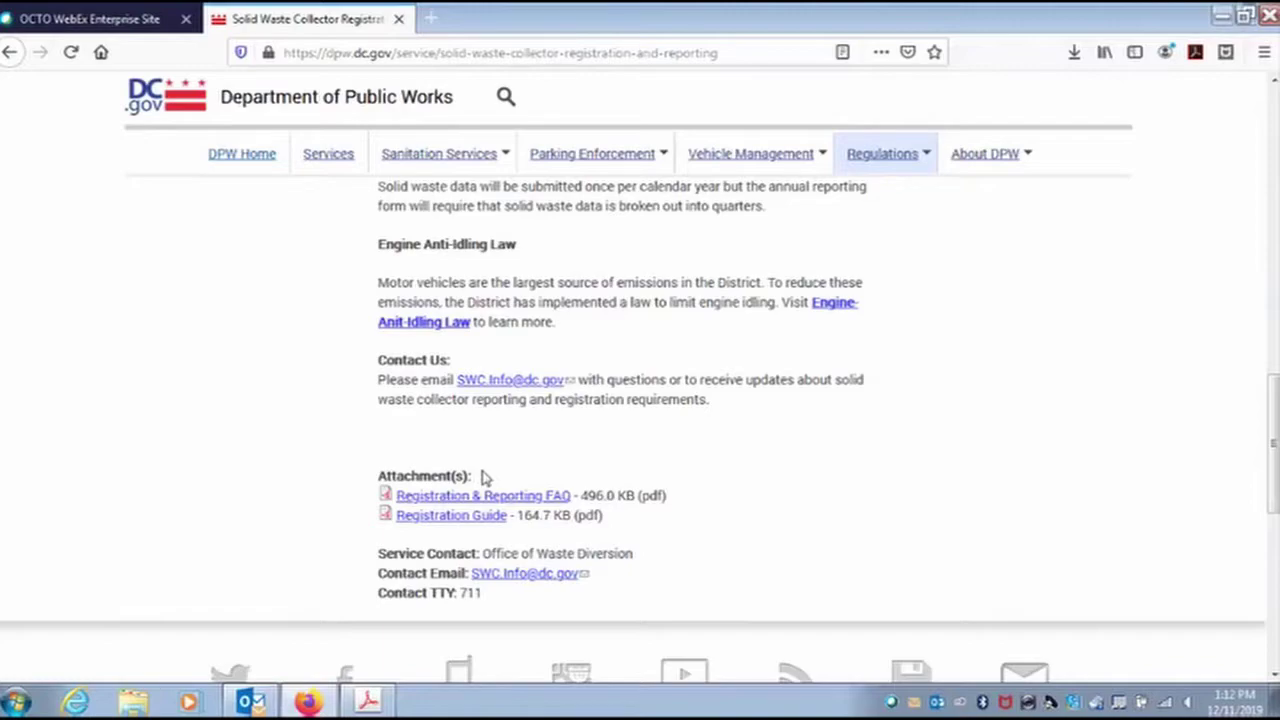
{"action": "scroll", "coordinate": [481, 476], "scroll_direction": "up", "scroll_amount": 5}
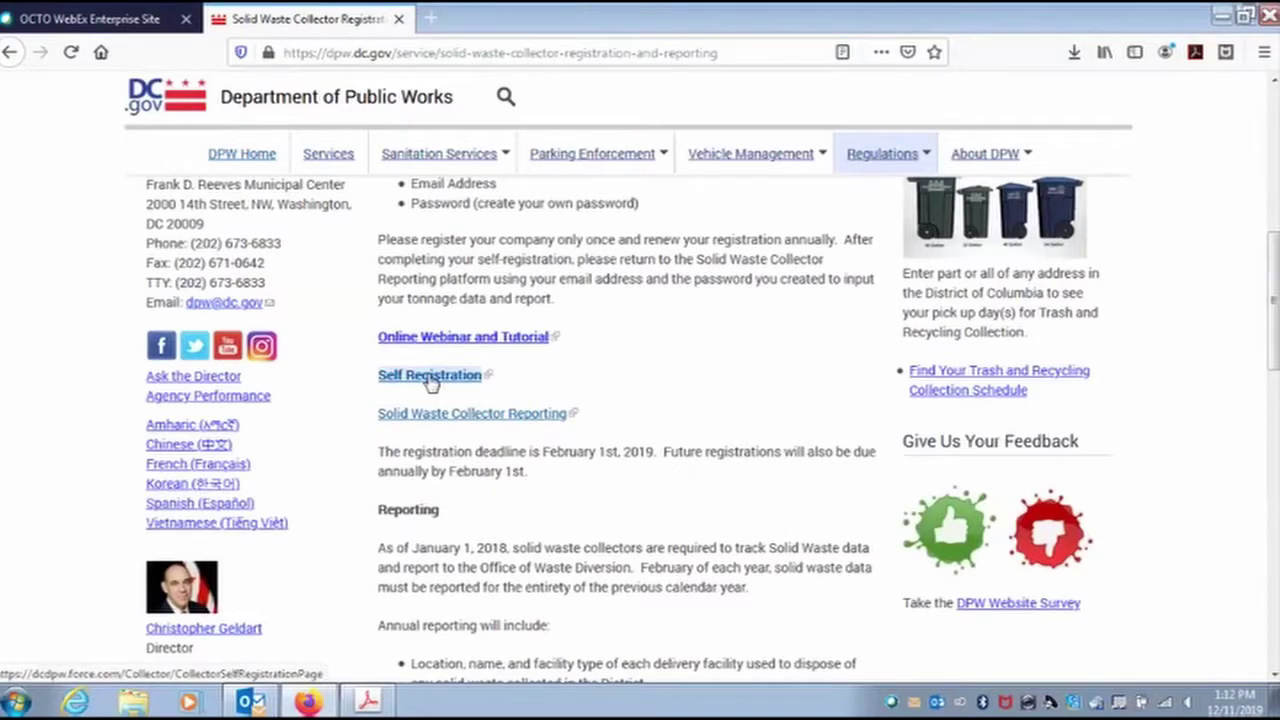
Open the blank collector Self Registration form in a new tab.
{"action": "left_click", "coordinate": [429, 376]}
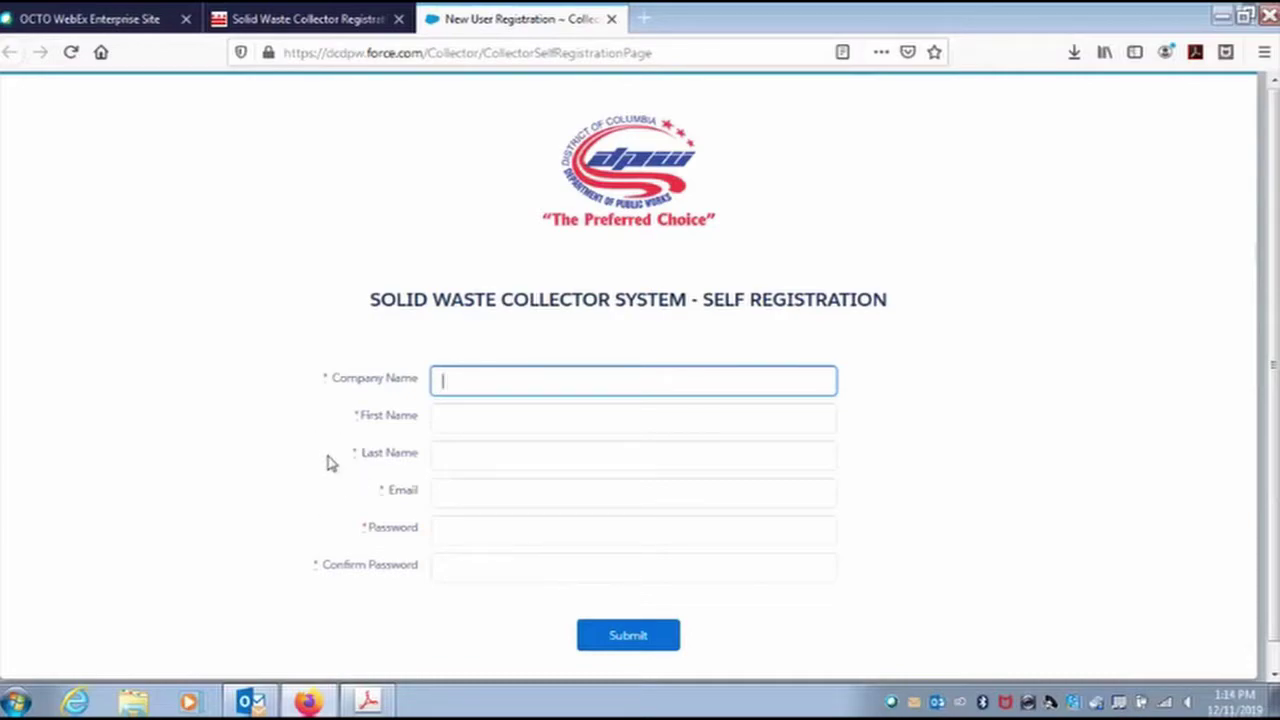
Log in to Solid Waste Collector Reporting with the account e-mail and password, declining to save the login.
{"action": "left_click", "coordinate": [337, 22]}
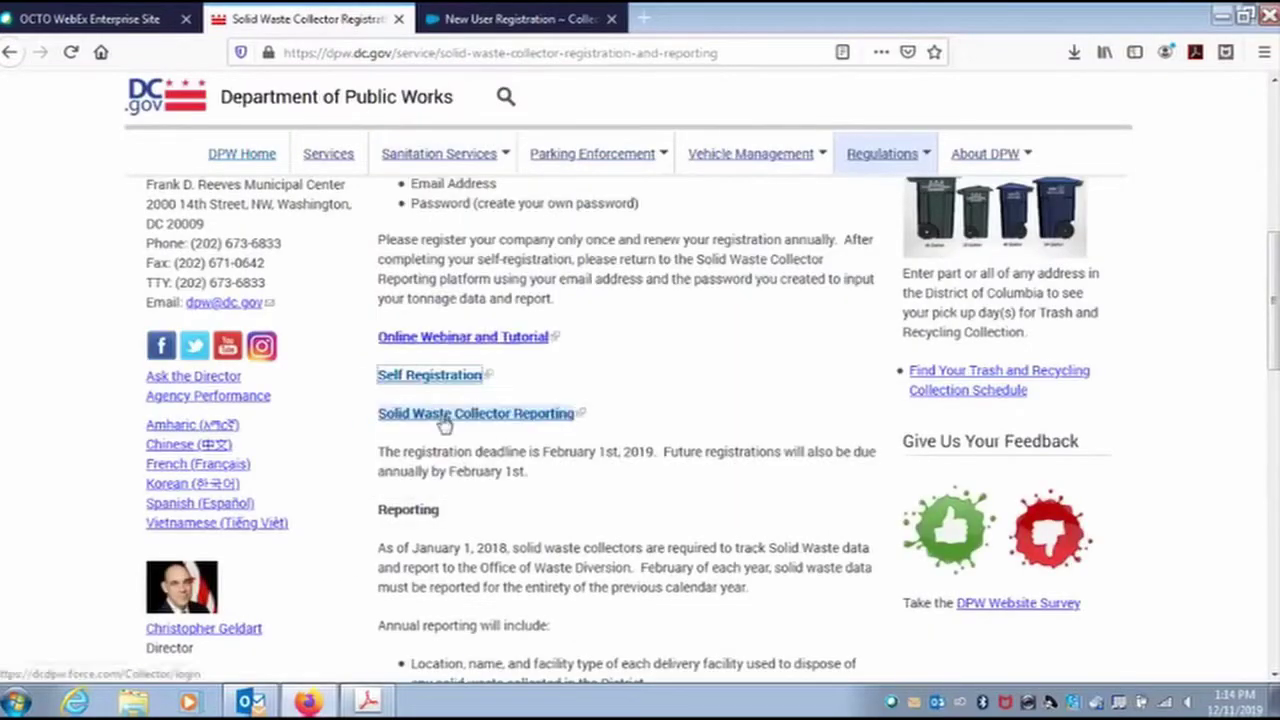
{"action": "left_click", "coordinate": [444, 416]}
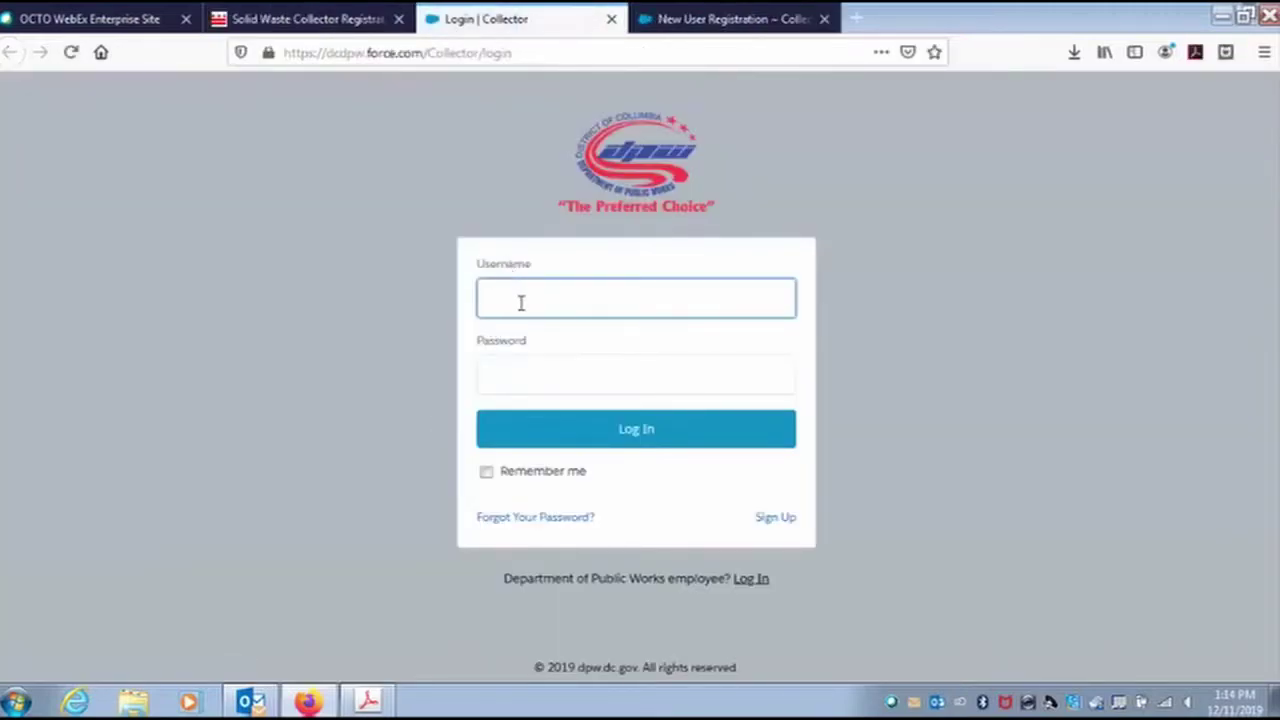
{"action": "key", "text": "Tab"}
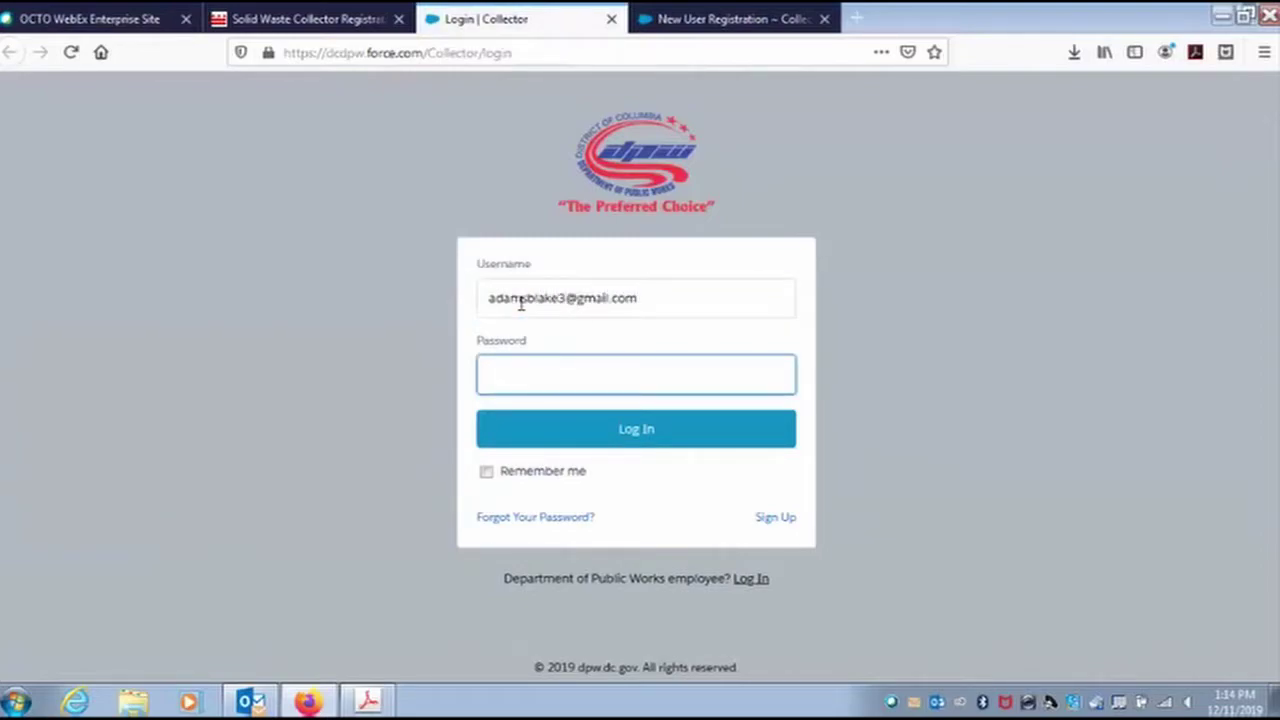
{"action": "type", "text": "••••••••••••"}
{"action": "left_click", "coordinate": [638, 430]}
{"action": "left_click", "coordinate": [520, 201]}
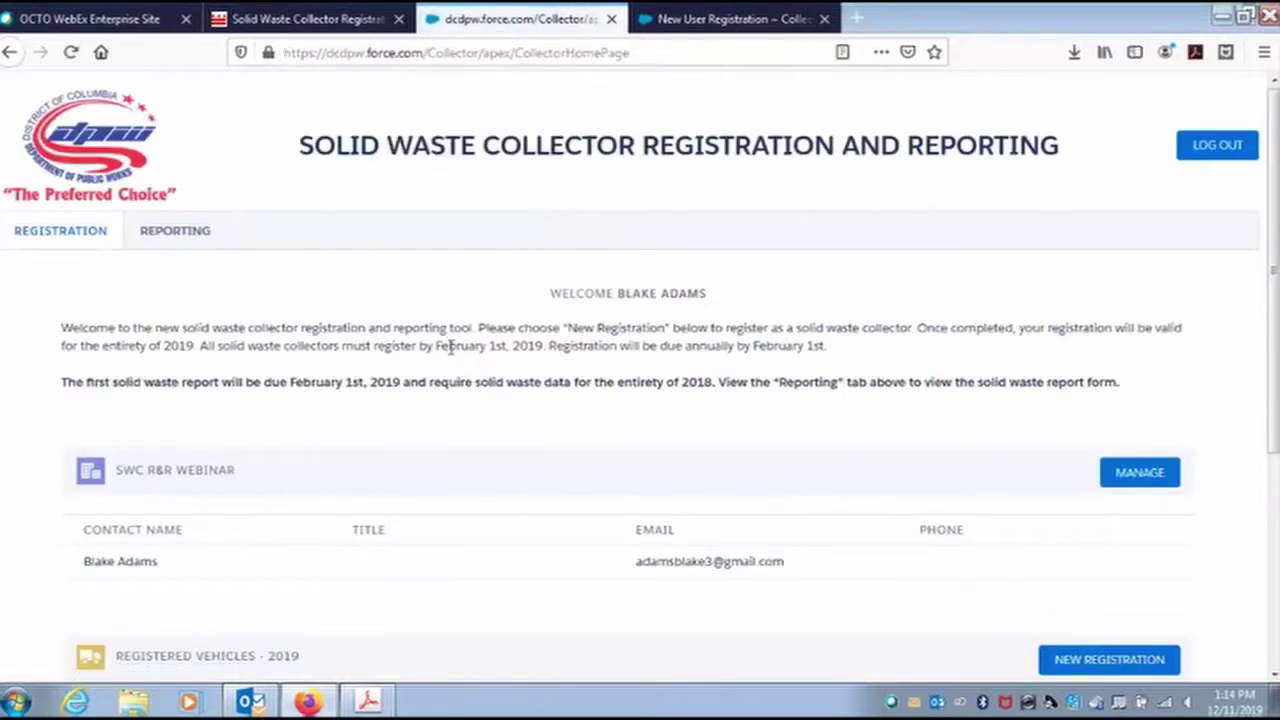
{"action": "scroll", "coordinate": [456, 370], "scroll_direction": "down", "scroll_amount": 5}
{"action": "scroll", "coordinate": [462, 376], "scroll_direction": "up", "scroll_amount": 5}
{"action": "scroll", "coordinate": [440, 420], "scroll_direction": "down", "scroll_amount": 2}
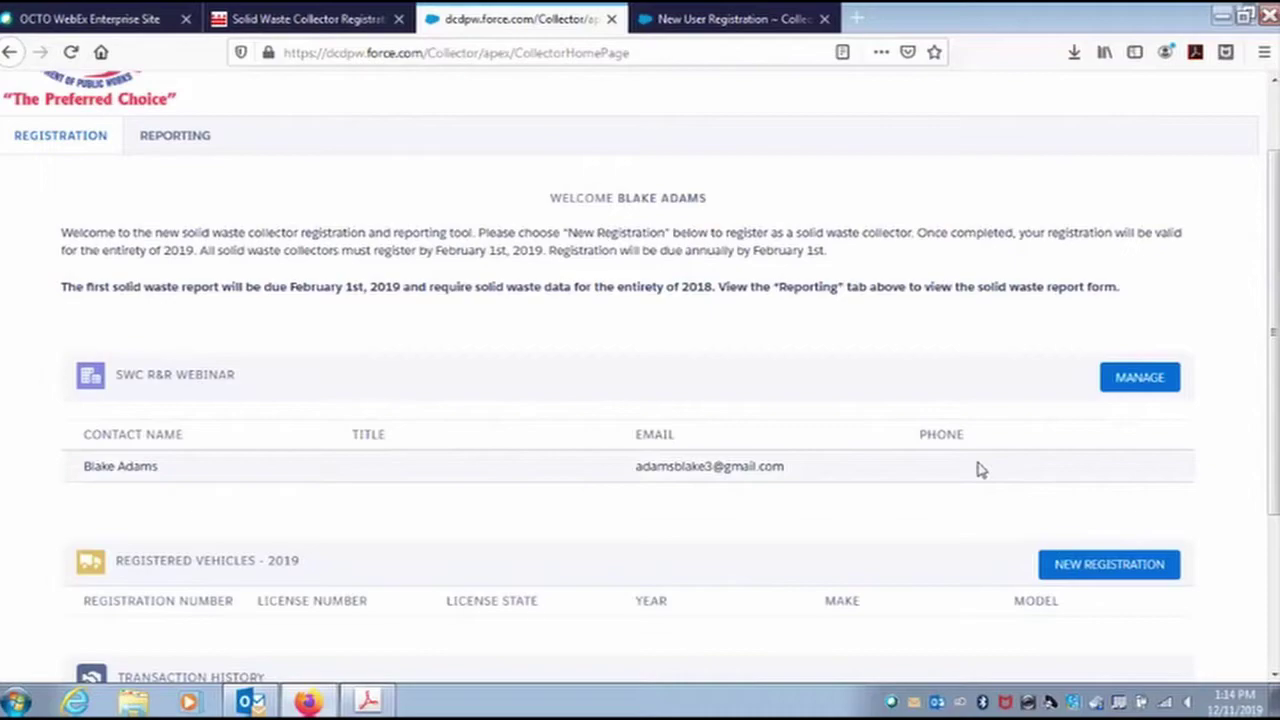
{"action": "left_click", "coordinate": [1127, 388]}
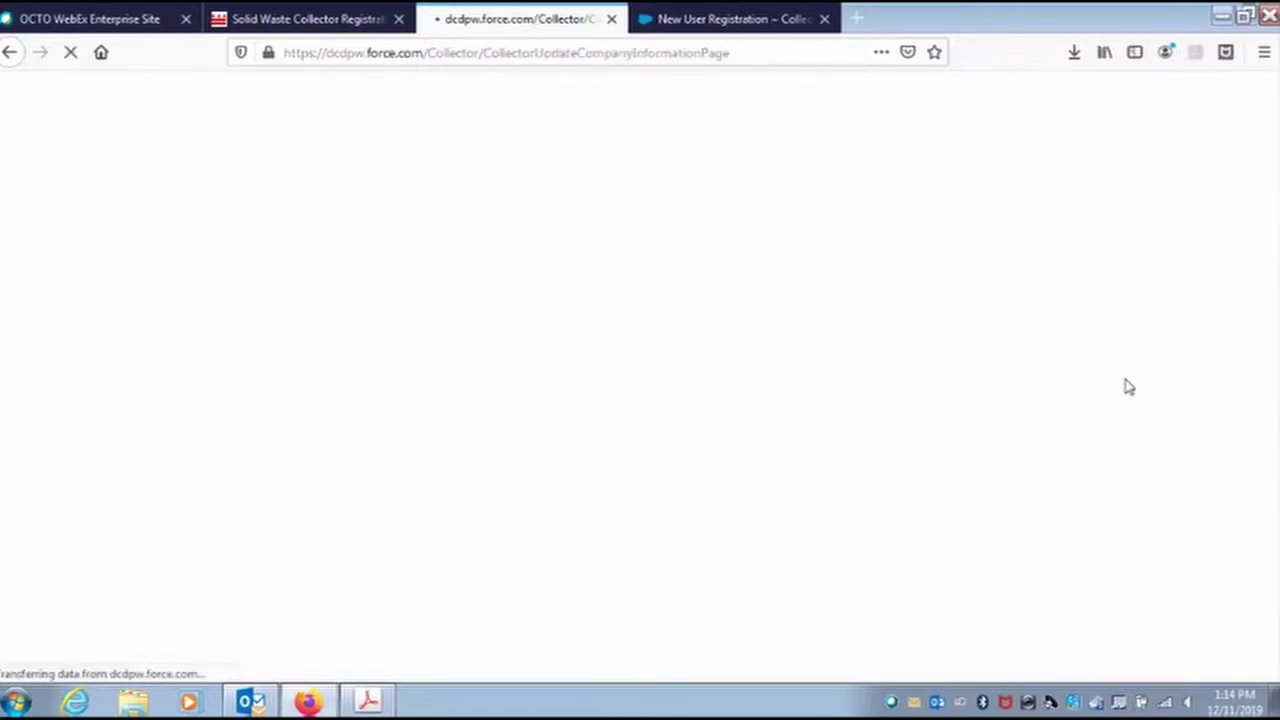
{"action": "scroll", "coordinate": [330, 400], "scroll_direction": "down", "scroll_amount": 2}
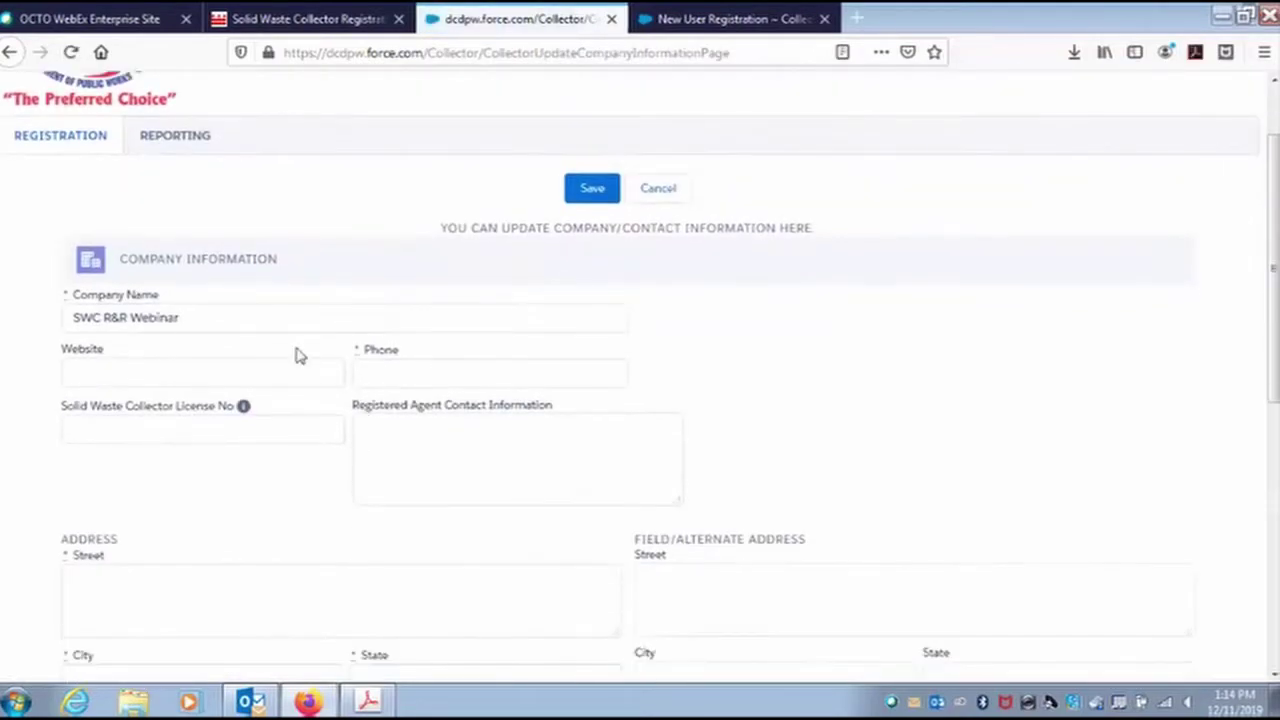
{"action": "scroll", "coordinate": [335, 520], "scroll_direction": "down", "scroll_amount": 2}
{"action": "scroll", "coordinate": [350, 565], "scroll_direction": "up", "scroll_amount": 4}
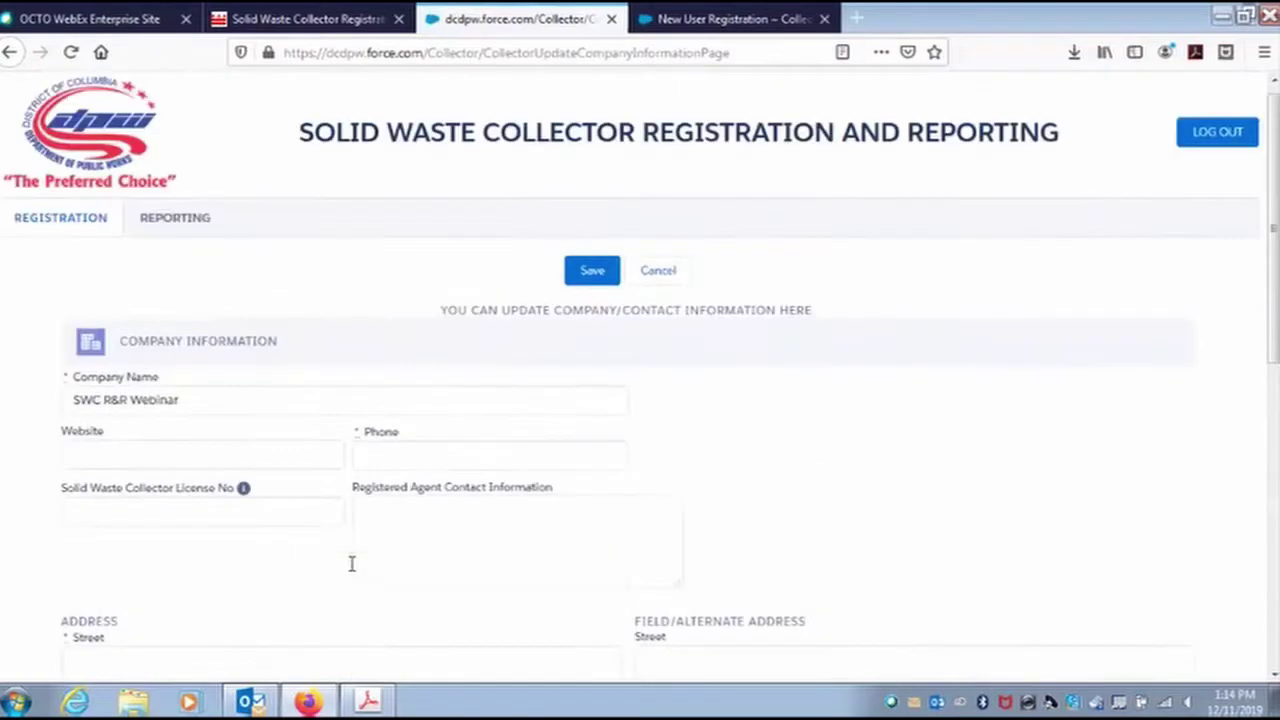
{"action": "left_click", "coordinate": [658, 286]}
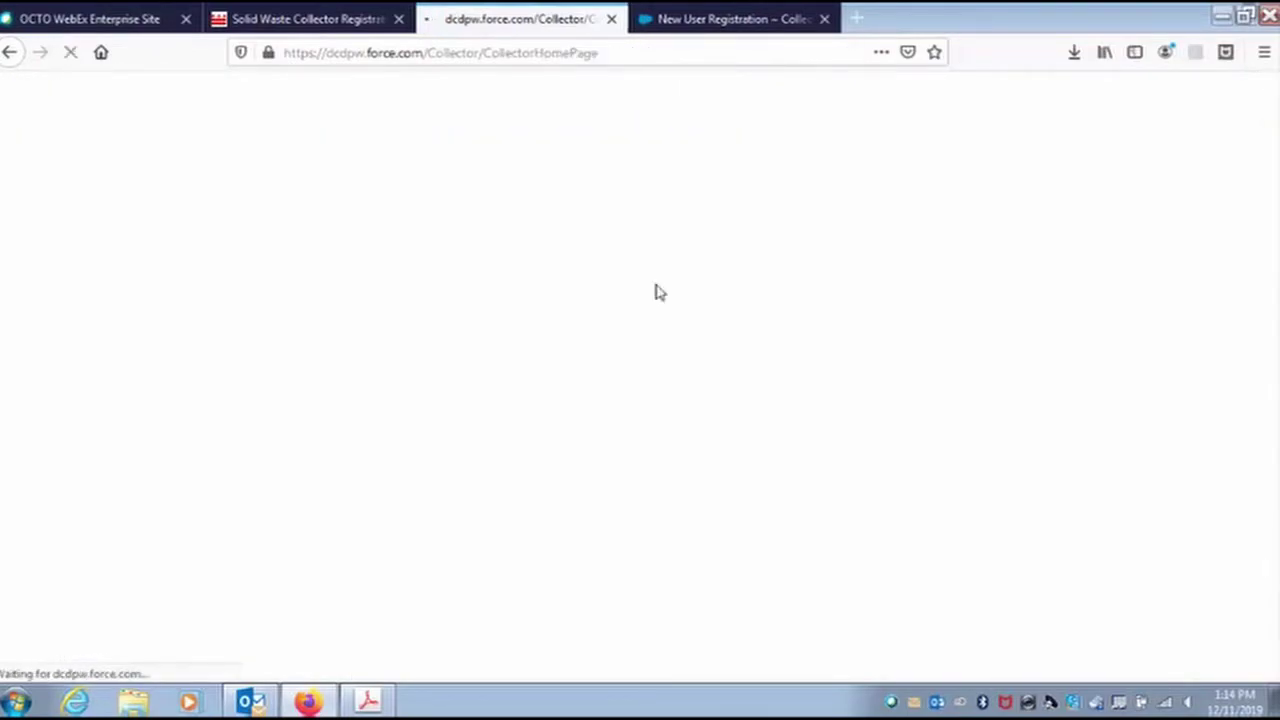
{"action": "scroll", "coordinate": [477, 378], "scroll_direction": "down", "scroll_amount": 1}
{"action": "scroll", "coordinate": [477, 378], "scroll_direction": "down", "scroll_amount": 2}
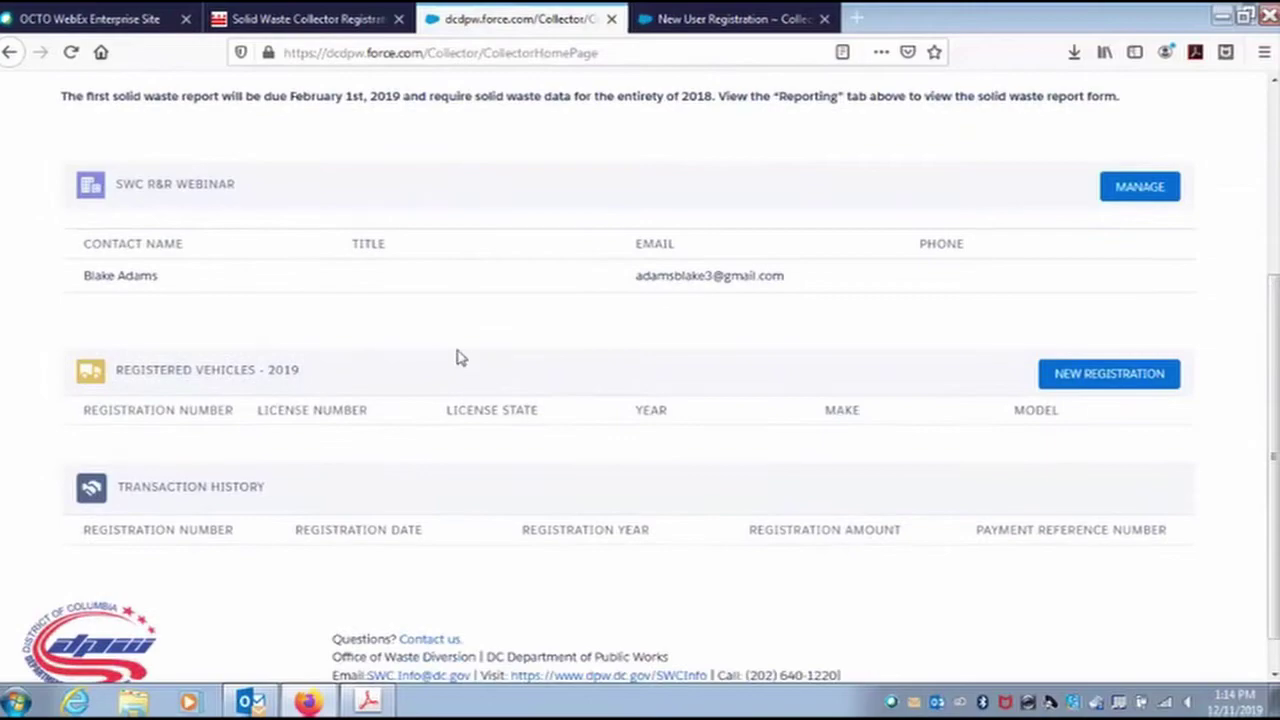
{"action": "scroll", "coordinate": [474, 371], "scroll_direction": "up", "scroll_amount": 3}
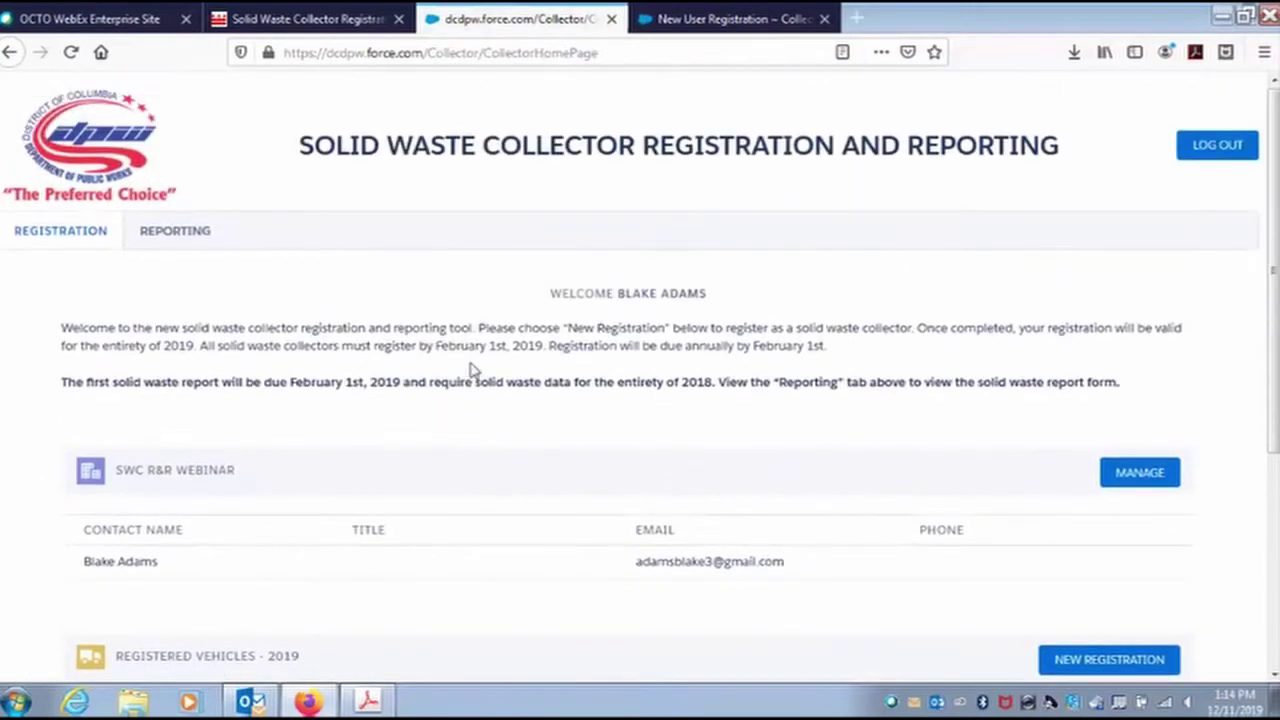
{"action": "scroll", "coordinate": [474, 371], "scroll_direction": "down", "scroll_amount": 2}
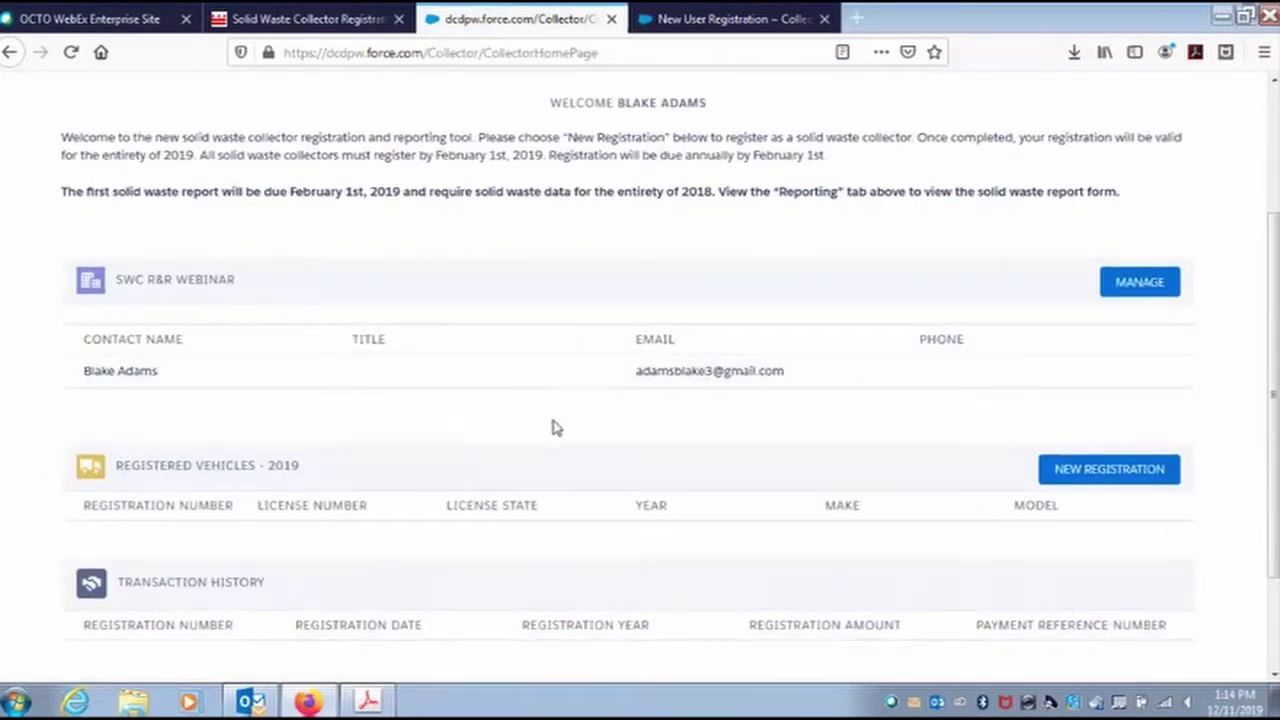
{"action": "scroll", "coordinate": [533, 420], "scroll_direction": "down", "scroll_amount": 2}
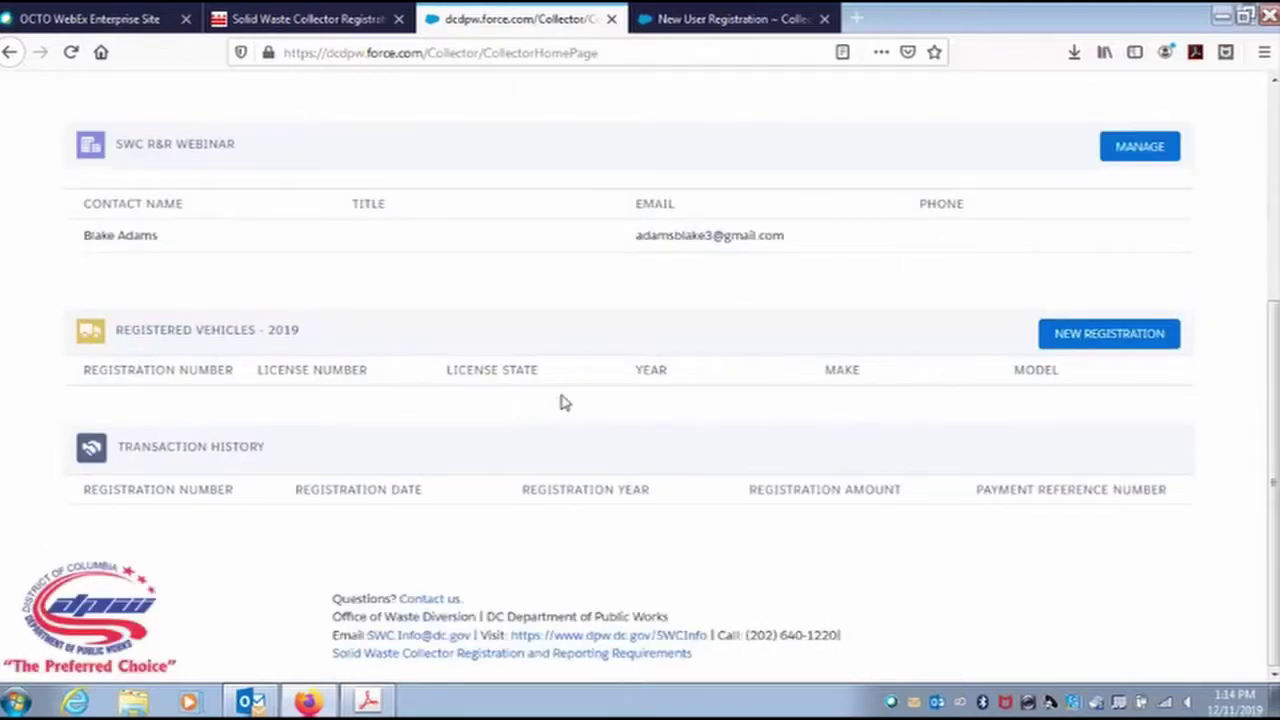
Start a new 2019 registration, check Recyclables, and add a blank vehicle row.
{"action": "left_click", "coordinate": [1097, 336]}
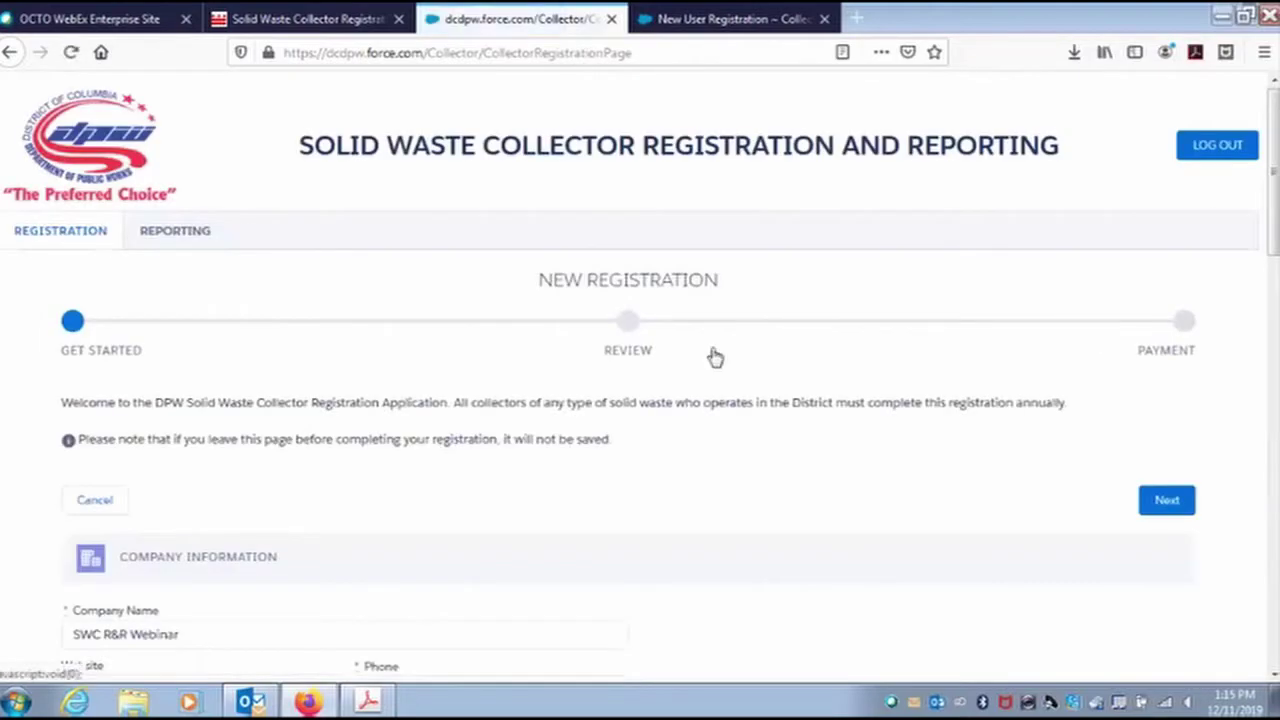
{"action": "scroll", "coordinate": [356, 372], "scroll_direction": "down", "scroll_amount": 2}
{"action": "scroll", "coordinate": [356, 372], "scroll_direction": "down", "scroll_amount": 4}
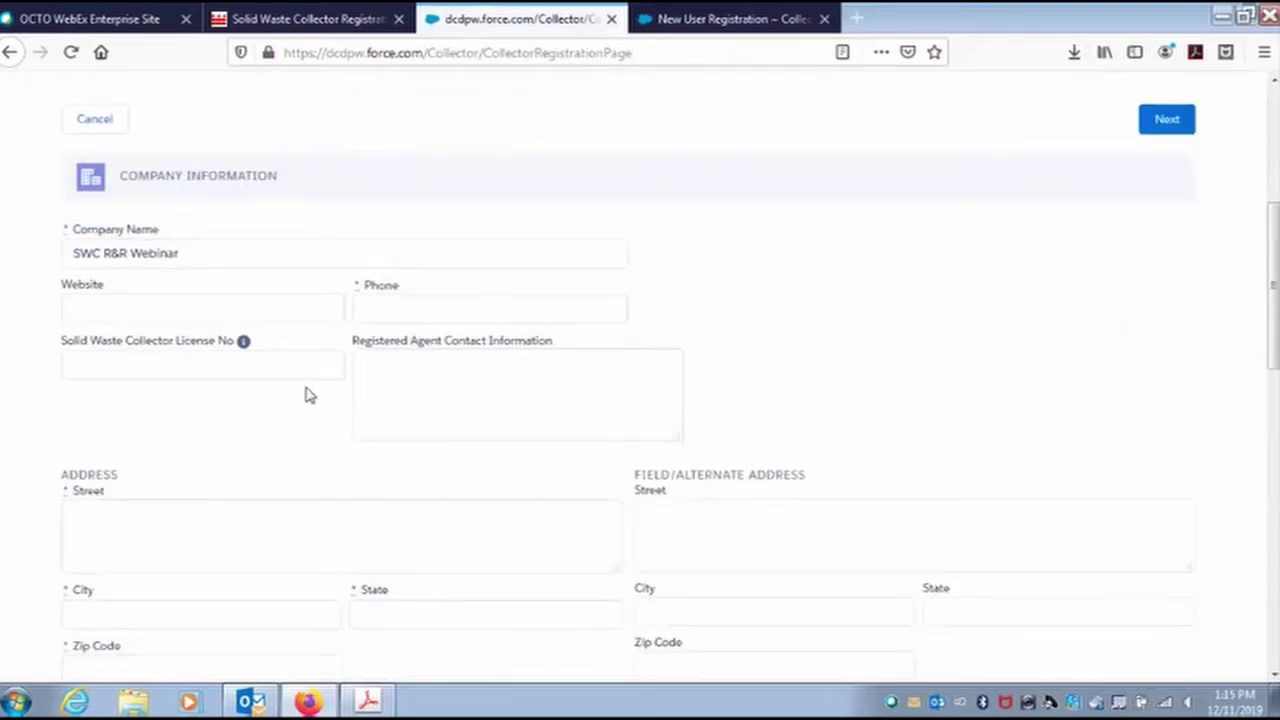
{"action": "scroll", "coordinate": [286, 340], "scroll_direction": "down", "scroll_amount": 3}
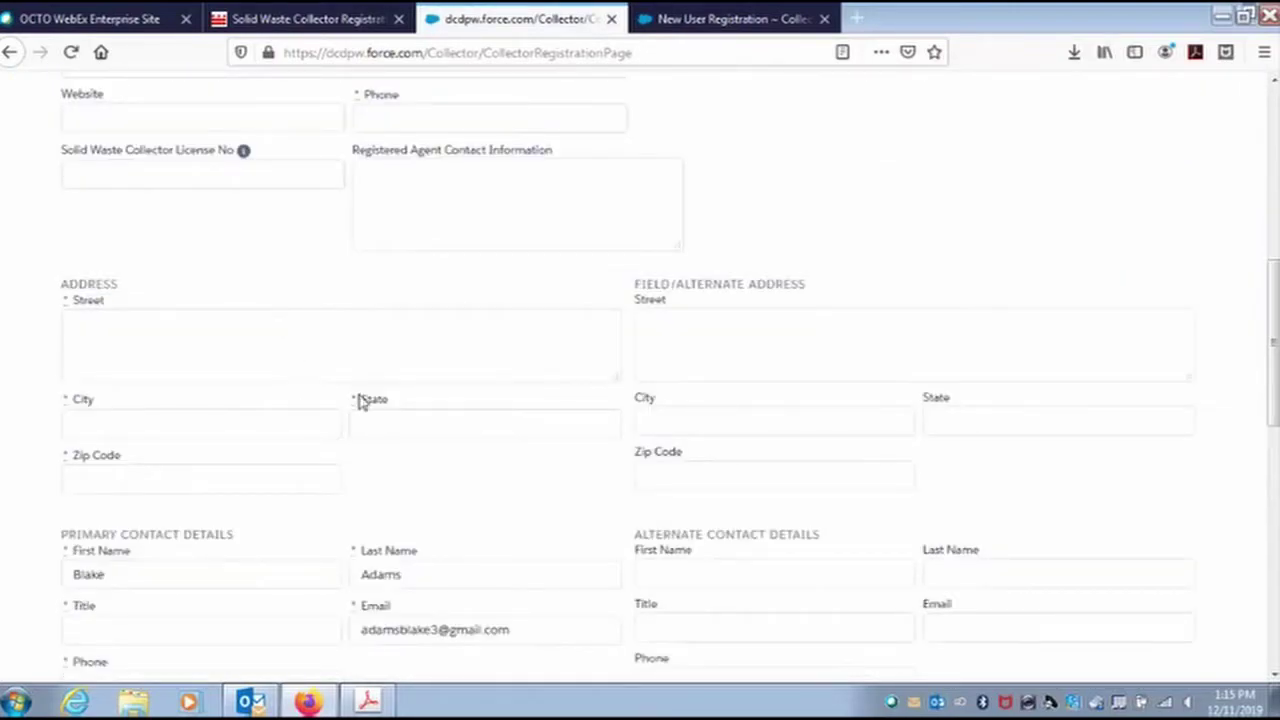
{"action": "scroll", "coordinate": [365, 410], "scroll_direction": "down", "scroll_amount": 3}
{"action": "scroll", "coordinate": [500, 506], "scroll_direction": "down", "scroll_amount": 2}
{"action": "scroll", "coordinate": [490, 500], "scroll_direction": "down", "scroll_amount": 5}
{"action": "scroll", "coordinate": [466, 489], "scroll_direction": "up", "scroll_amount": 4}
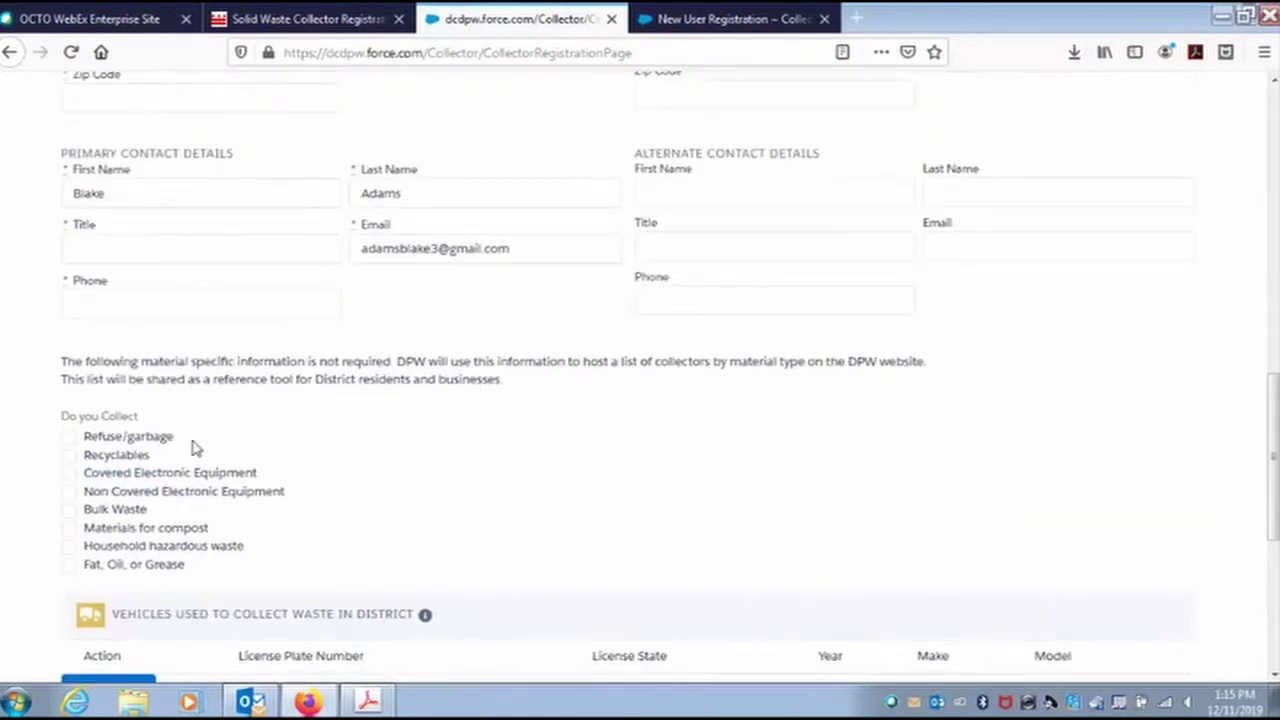
{"action": "left_click", "coordinate": [68, 457]}
{"action": "scroll", "coordinate": [516, 489], "scroll_direction": "down", "scroll_amount": 3}
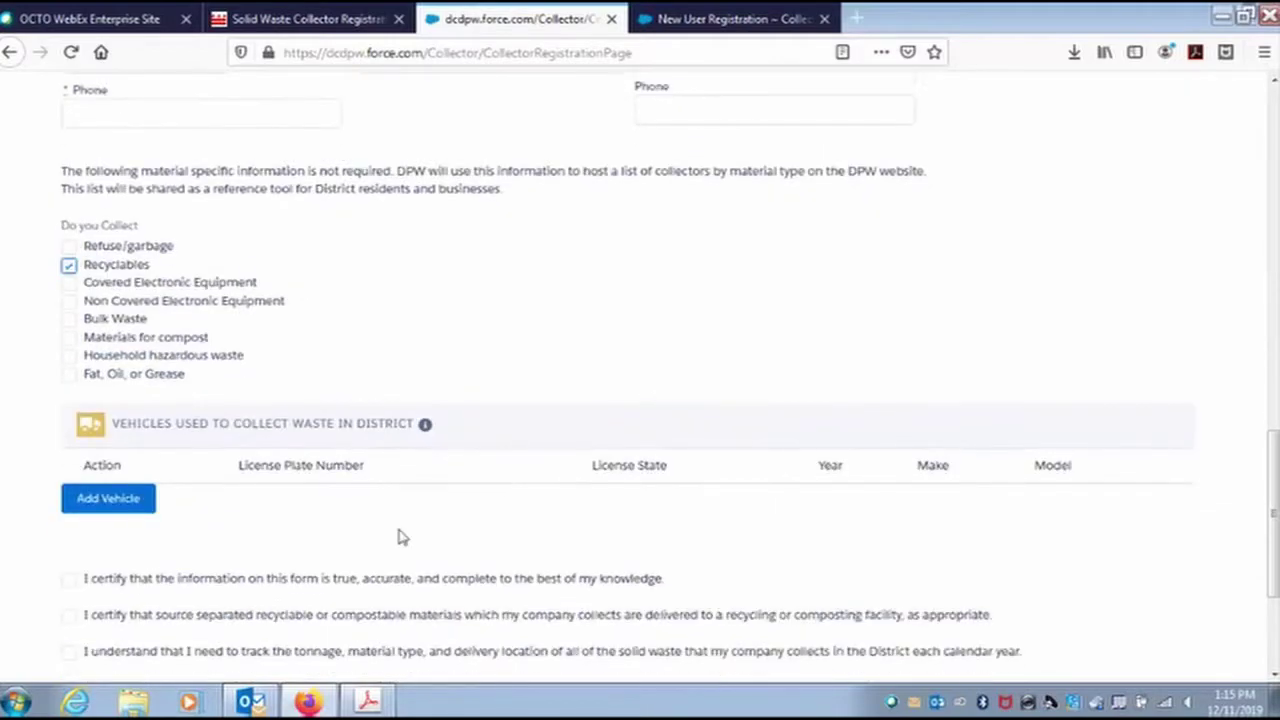
{"action": "left_click", "coordinate": [108, 496]}
{"action": "left_click", "coordinate": [208, 505]}
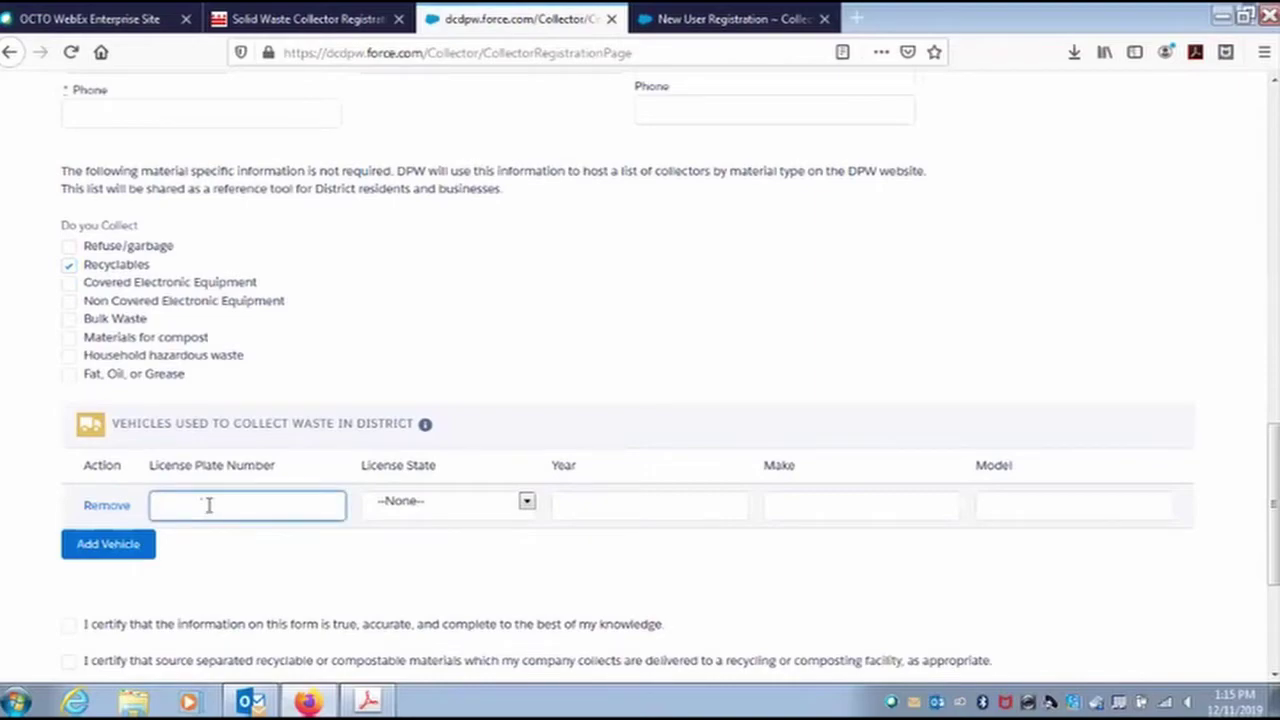
{"action": "type", "text": "DC8080"}
{"action": "key", "text": "Tab"}
{"action": "left_click", "coordinate": [441, 510]}
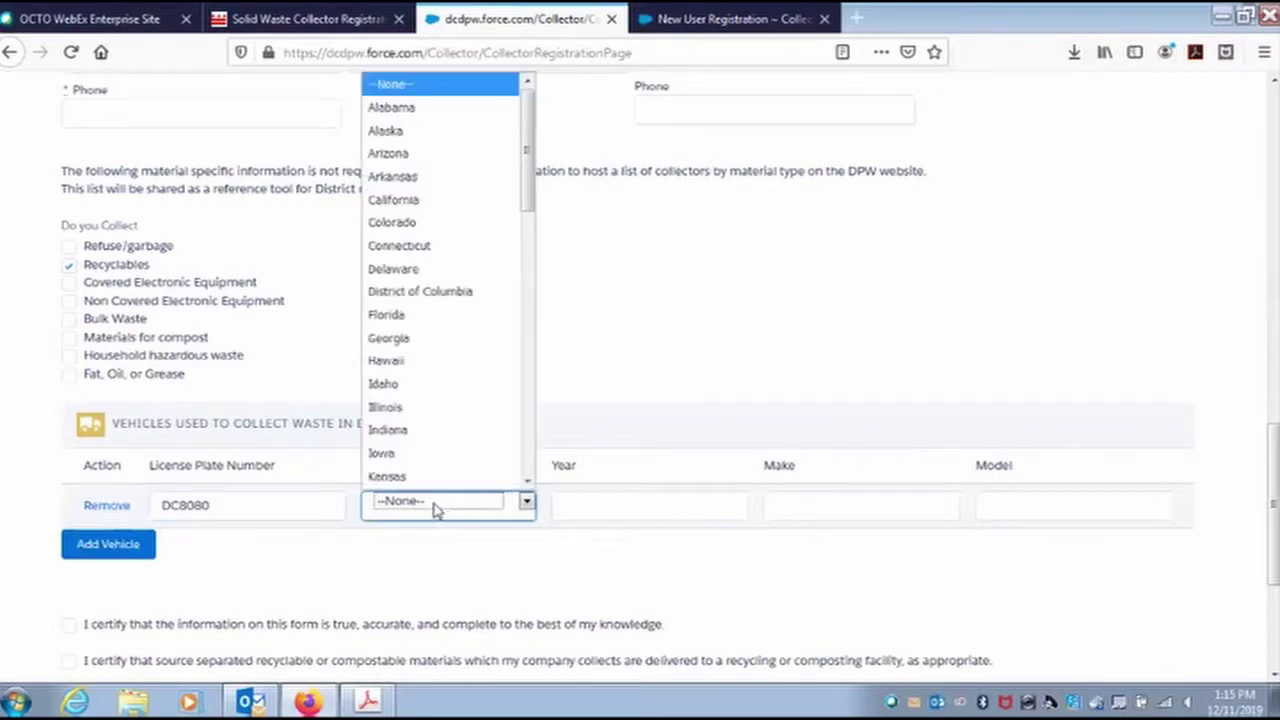
{"action": "left_click", "coordinate": [491, 291]}
{"action": "left_click", "coordinate": [596, 506]}
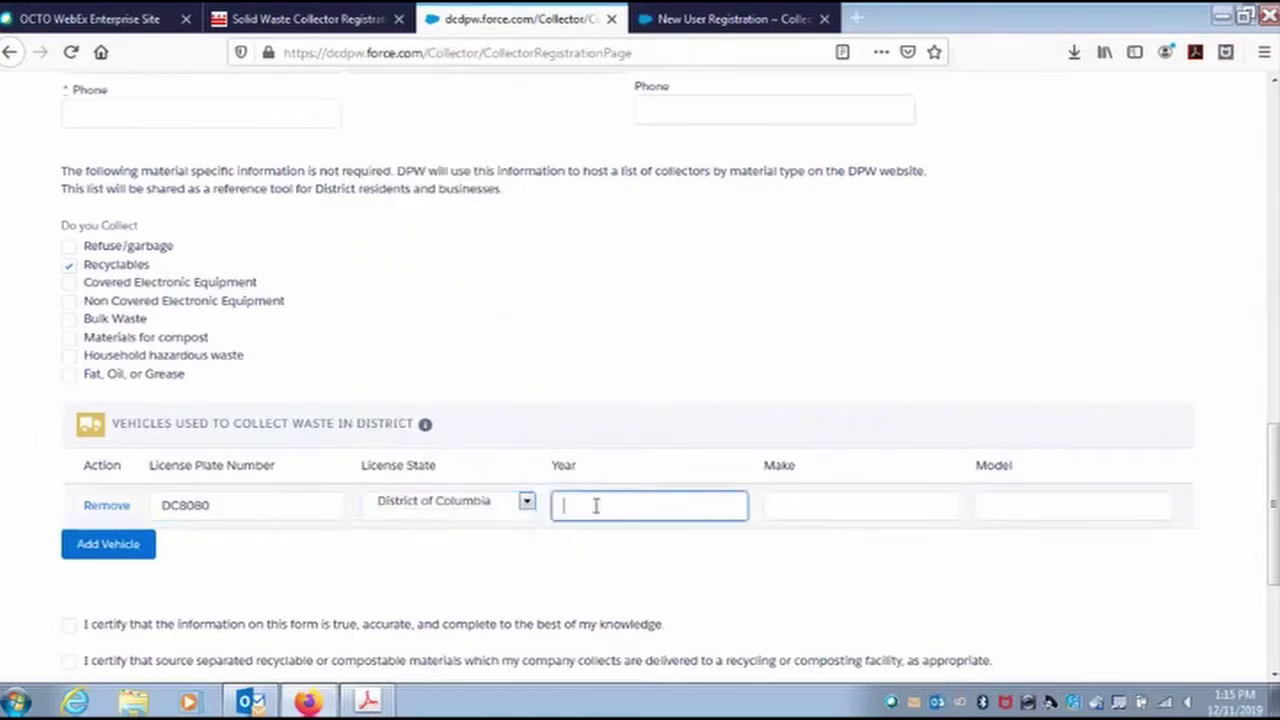
{"action": "type", "text": "2019"}
{"action": "left_click", "coordinate": [820, 507]}
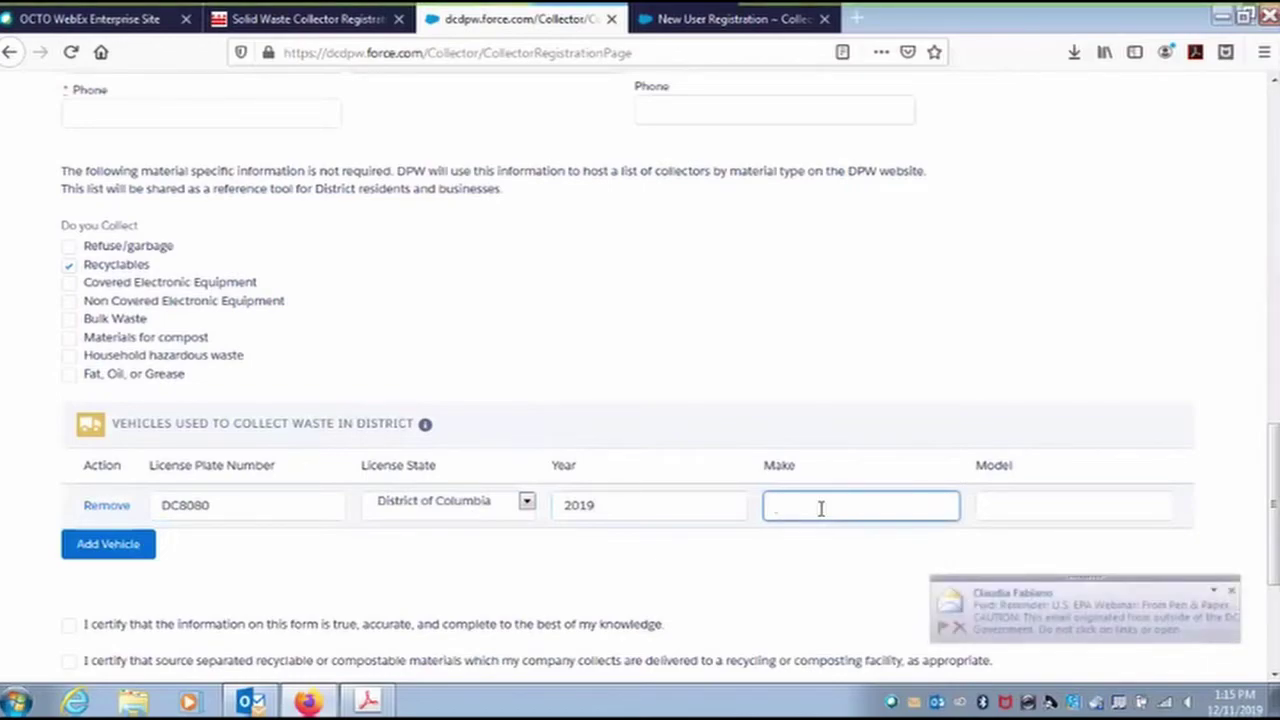
{"action": "type", "text": "Ford"}
{"action": "key", "text": "Tab"}
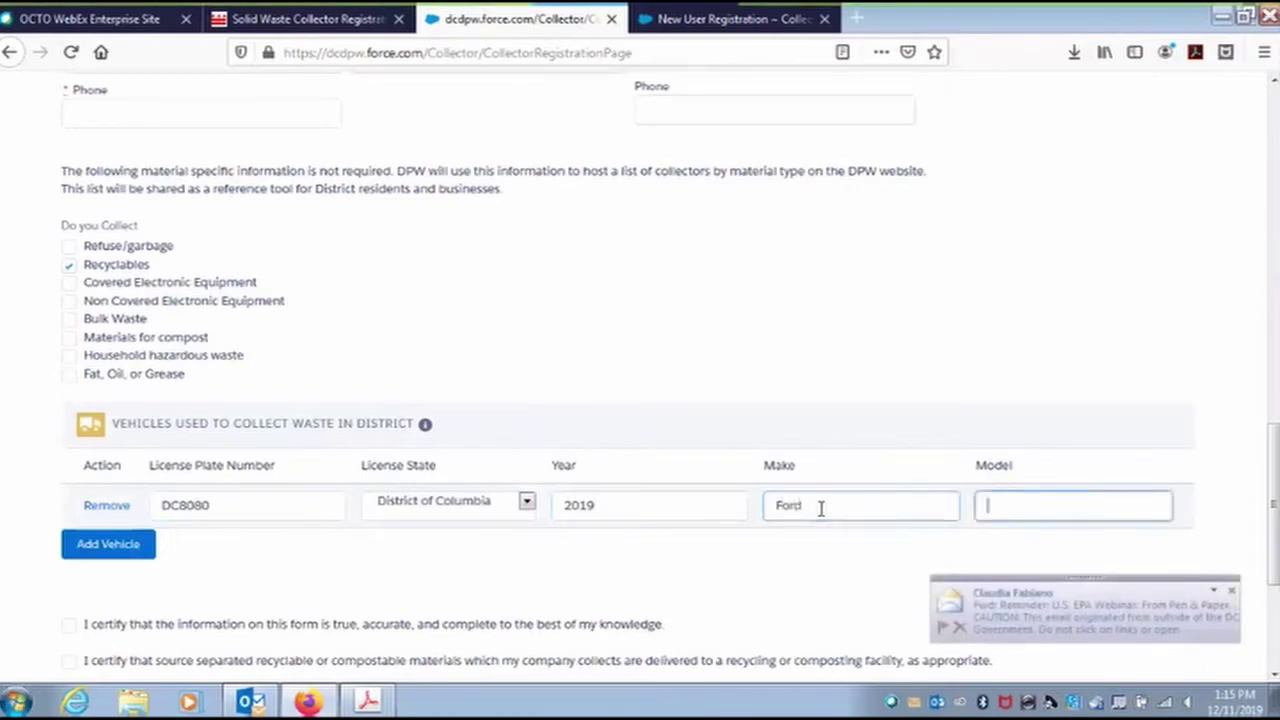
{"action": "type", "text": "E"}
Add a second vehicle row, leaving its plate empty.
{"action": "scroll", "coordinate": [183, 590], "scroll_direction": "down", "scroll_amount": 2}
{"action": "left_click", "coordinate": [108, 449]}
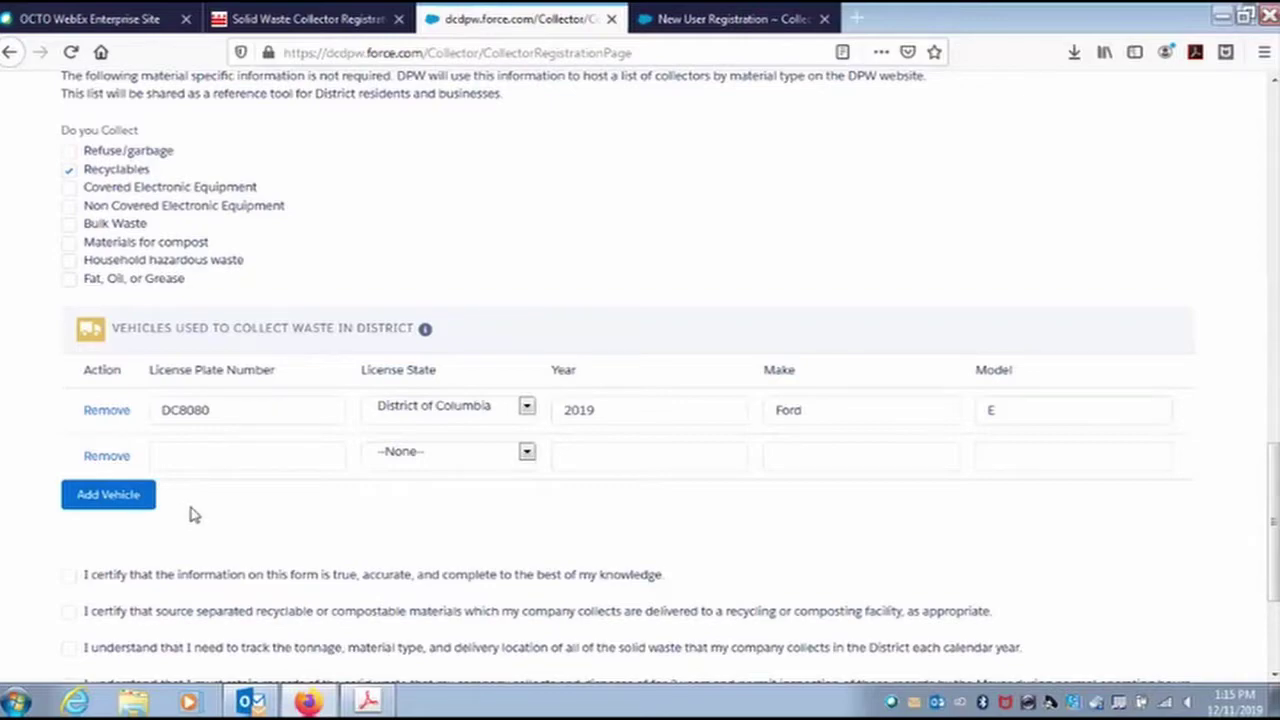
{"action": "left_click", "coordinate": [214, 454]}
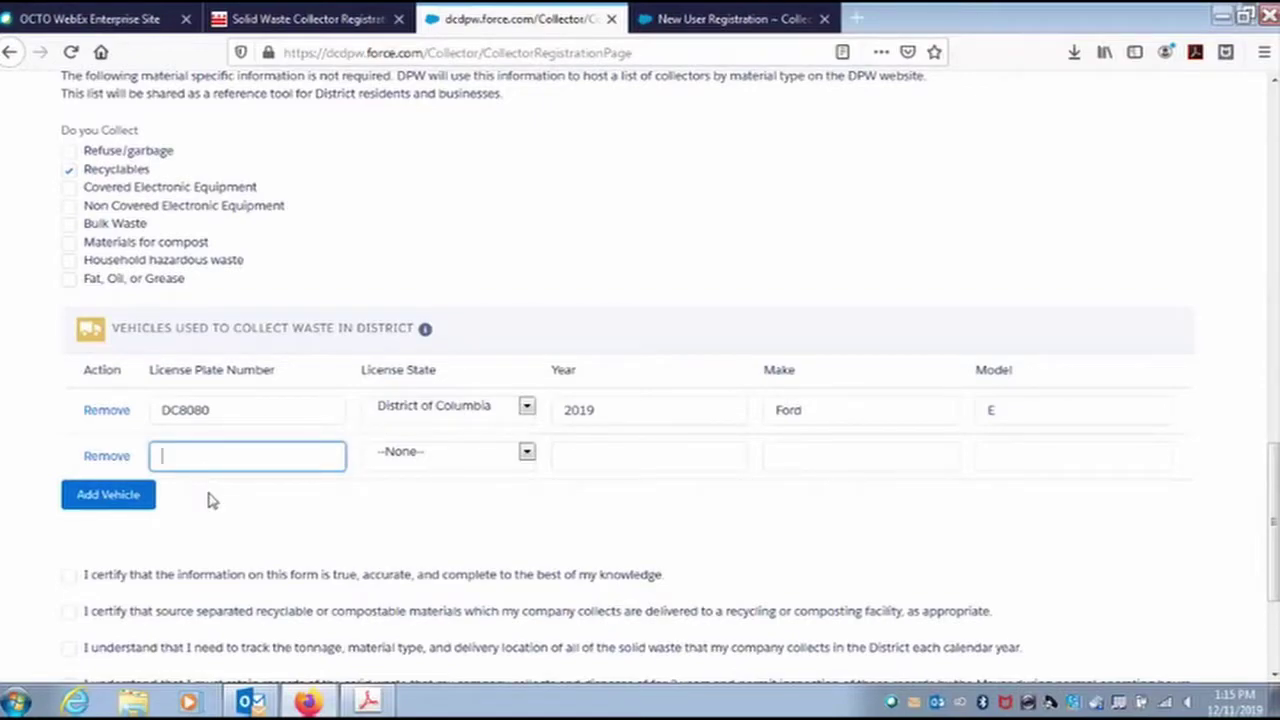
{"action": "left_click", "coordinate": [208, 500]}
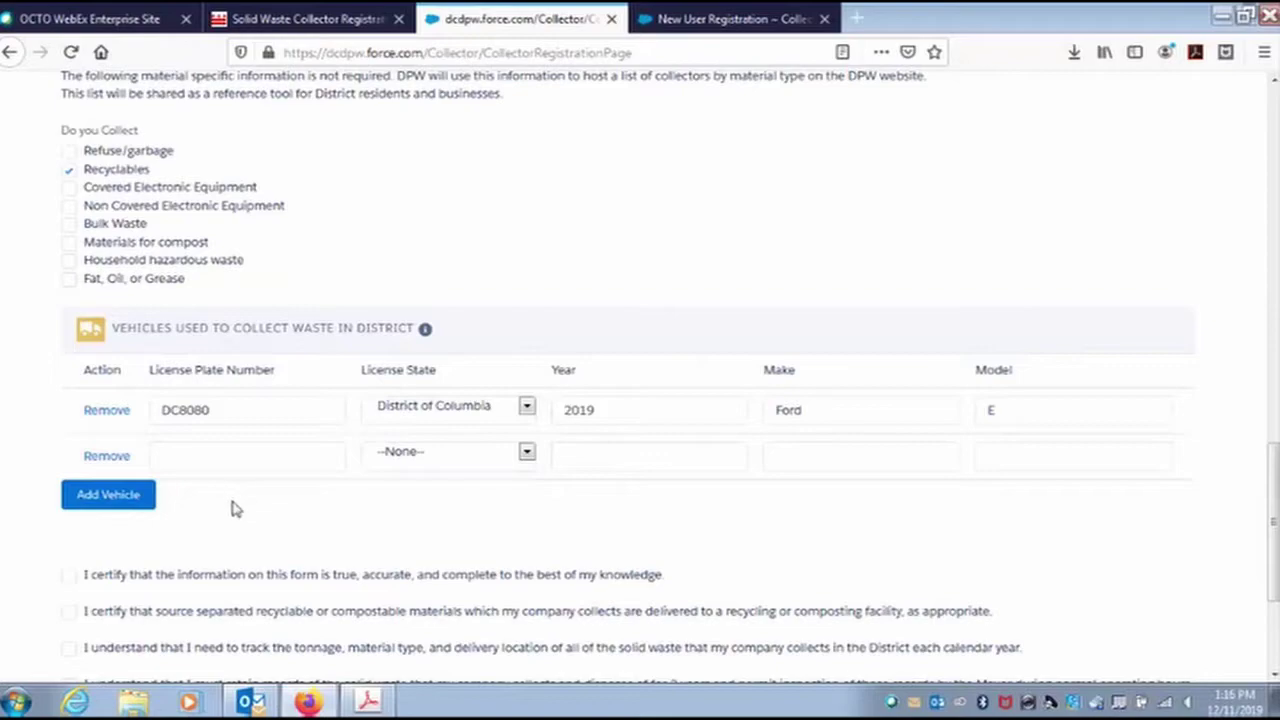
{"action": "scroll", "coordinate": [245, 503], "scroll_direction": "down", "scroll_amount": 3}
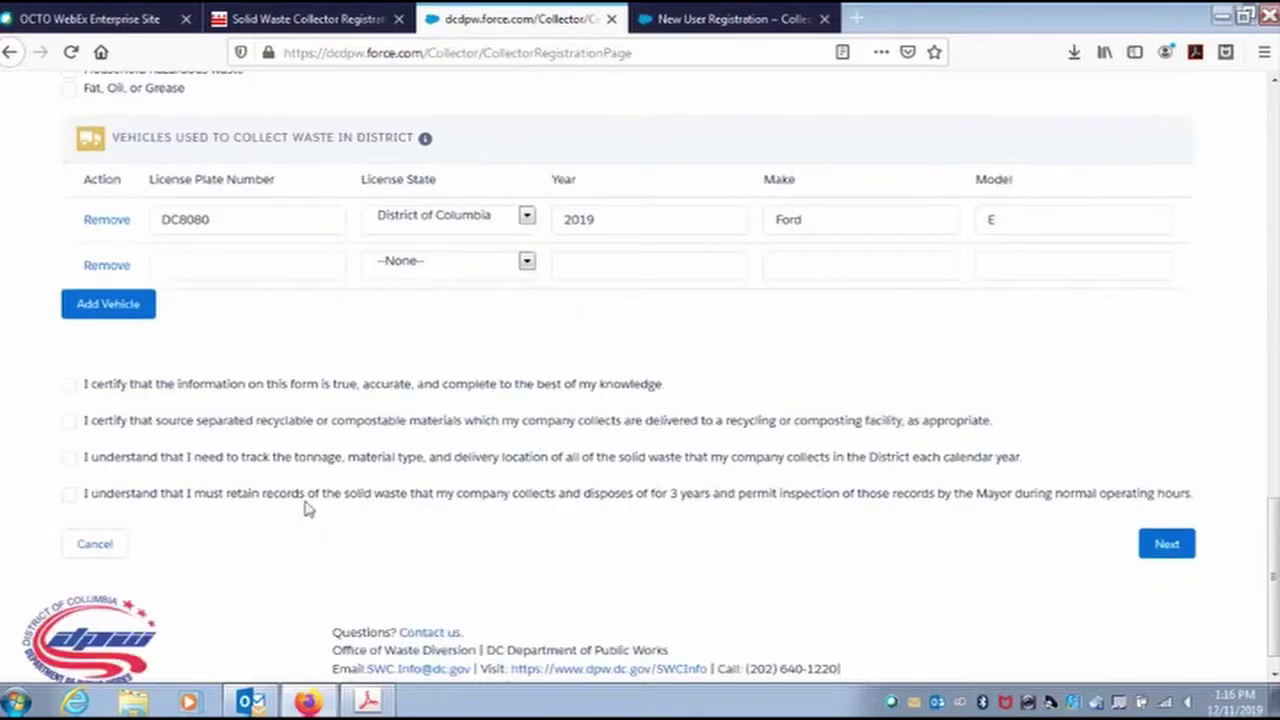
Tick all four certification checkboxes and continue to the next registration step.
{"action": "left_click", "coordinate": [68, 385]}
{"action": "left_click", "coordinate": [68, 421]}
{"action": "left_click", "coordinate": [68, 458]}
{"action": "left_click", "coordinate": [68, 494]}
{"action": "left_click", "coordinate": [1169, 548]}
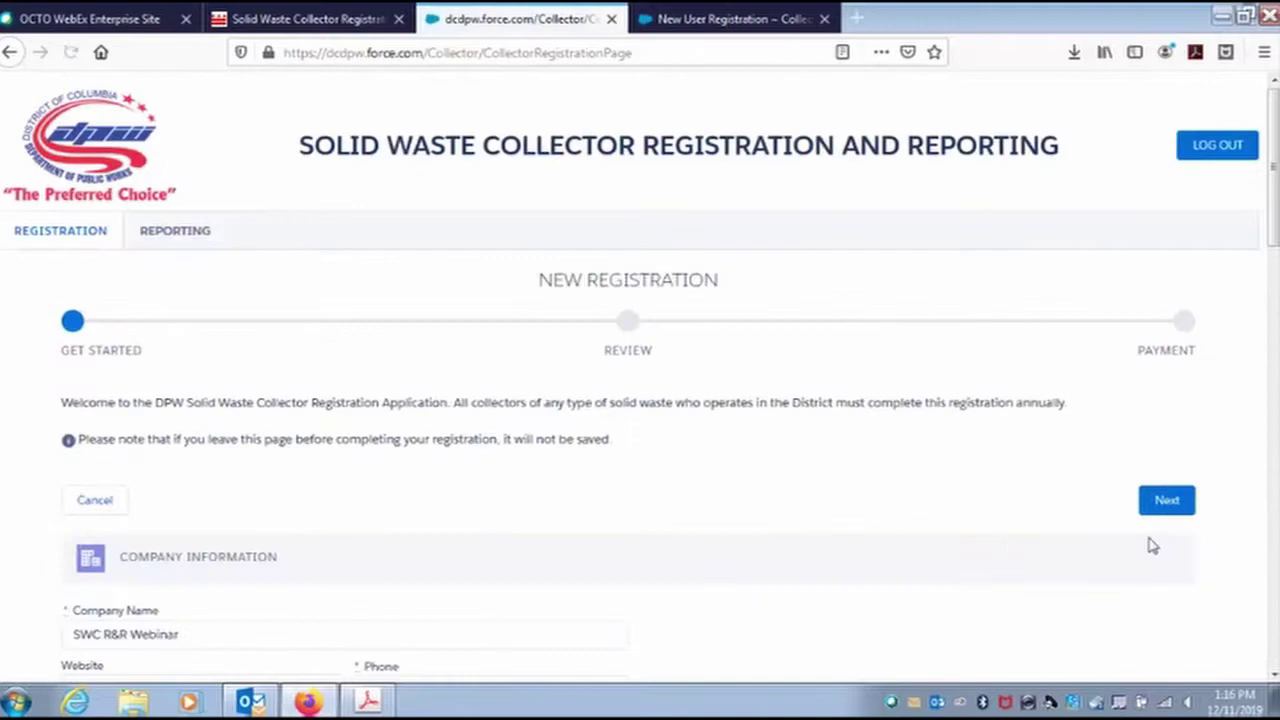
Fill in the company's street address, city, state and zip code.
{"action": "scroll", "coordinate": [497, 470], "scroll_direction": "down", "scroll_amount": 3}
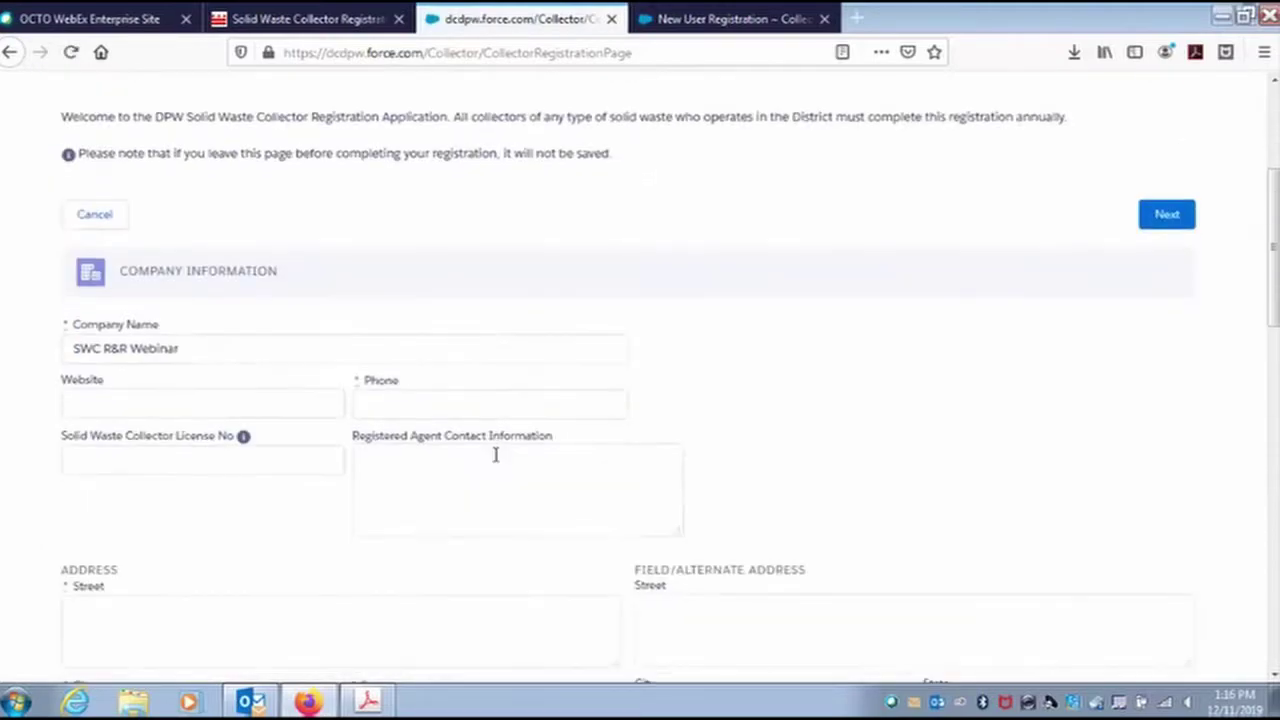
{"action": "scroll", "coordinate": [446, 492], "scroll_direction": "down", "scroll_amount": 3}
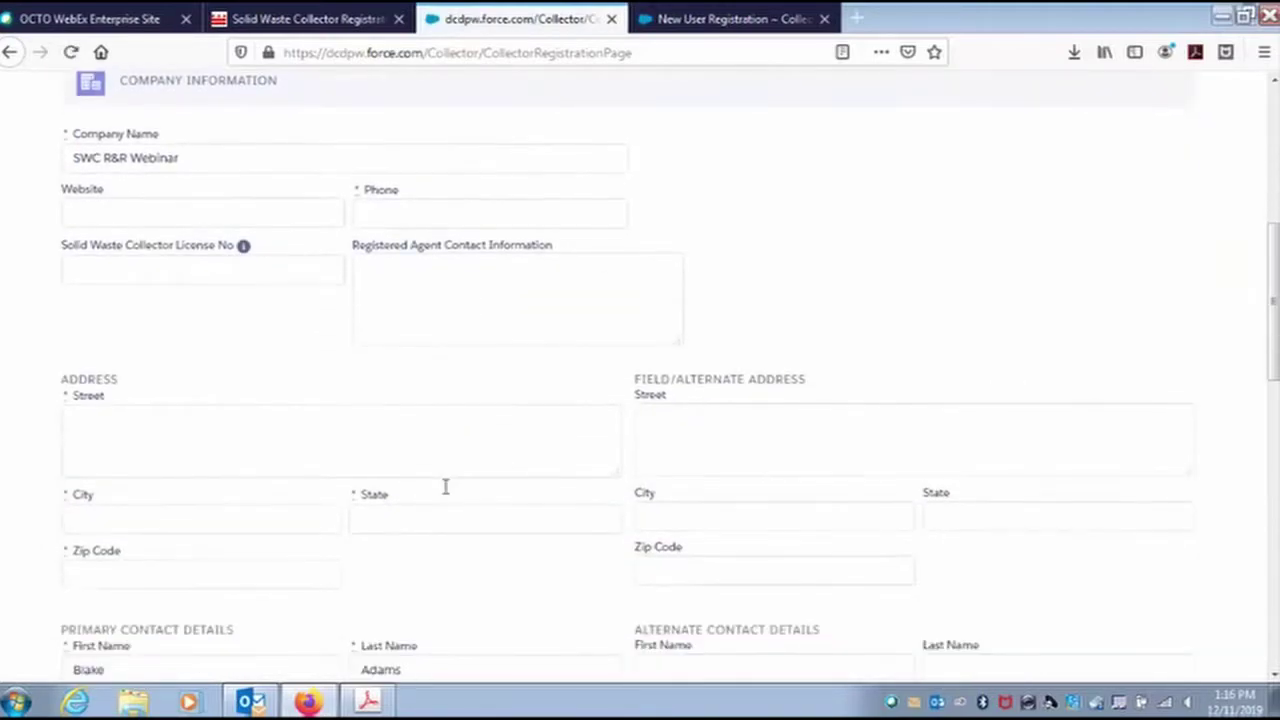
{"action": "scroll", "coordinate": [446, 492], "scroll_direction": "up", "scroll_amount": 2}
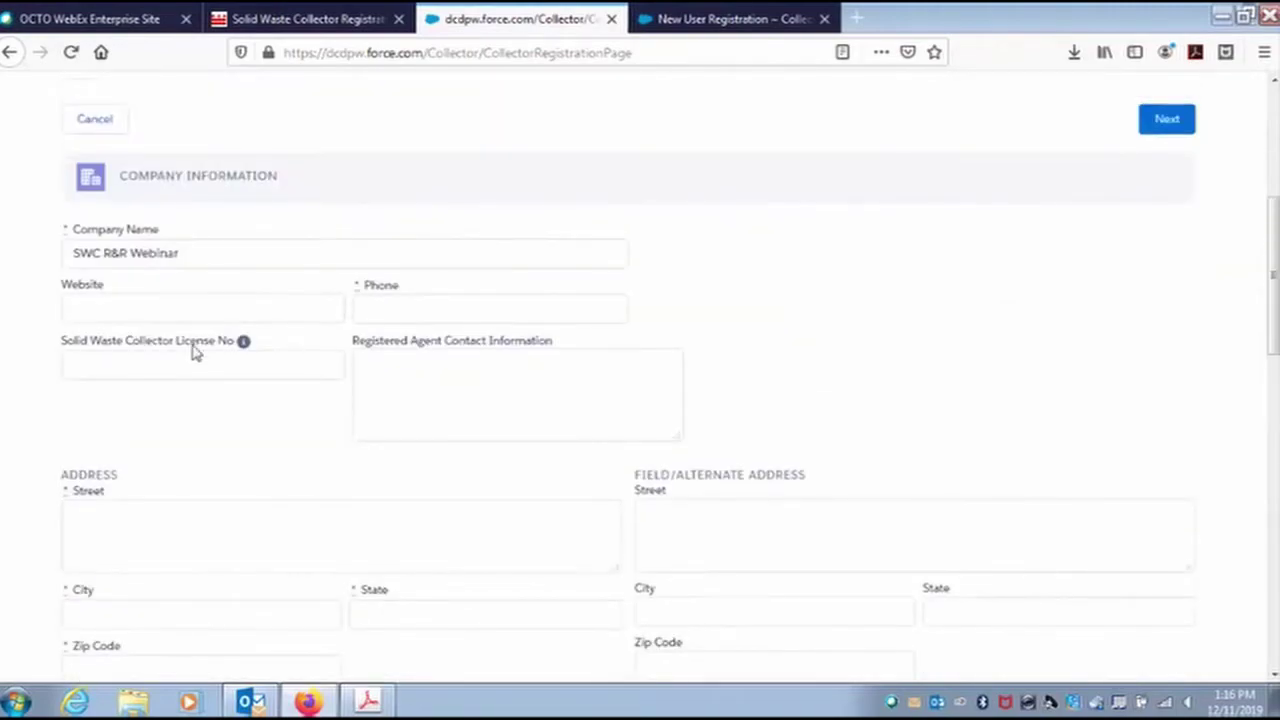
{"action": "left_click", "coordinate": [184, 503]}
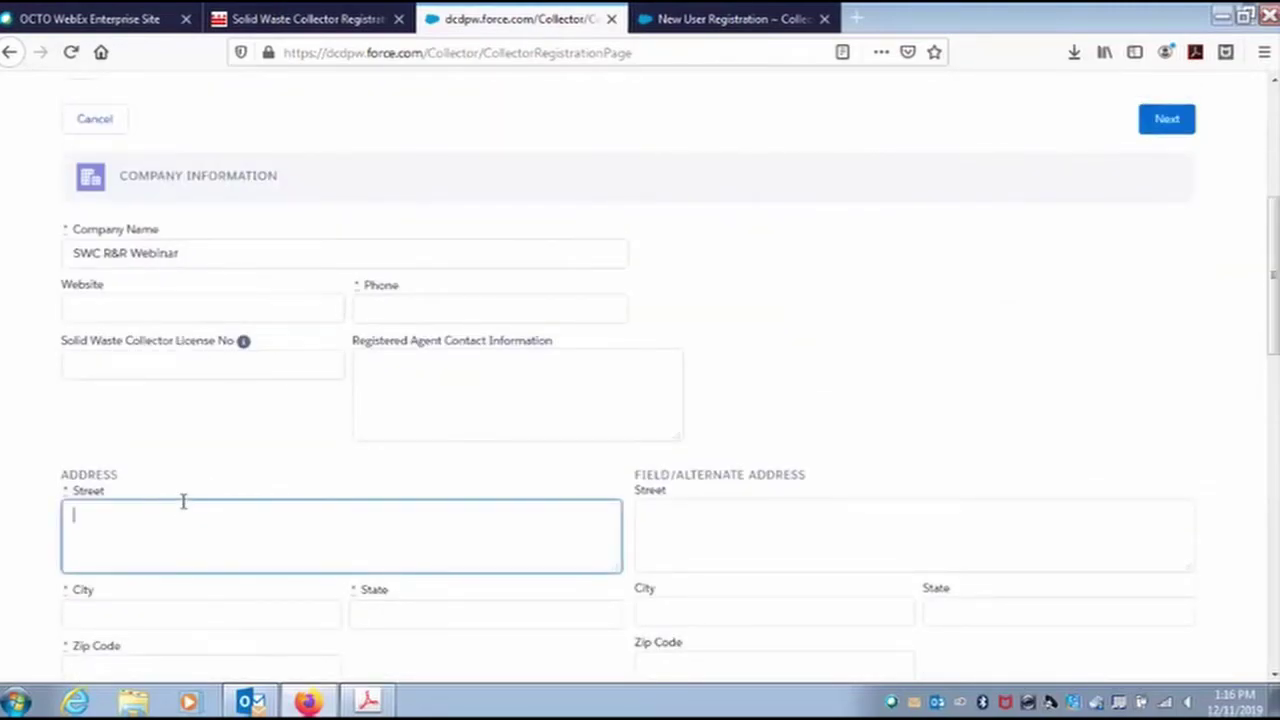
{"action": "scroll", "coordinate": [600, 531], "scroll_direction": "down", "scroll_amount": 1}
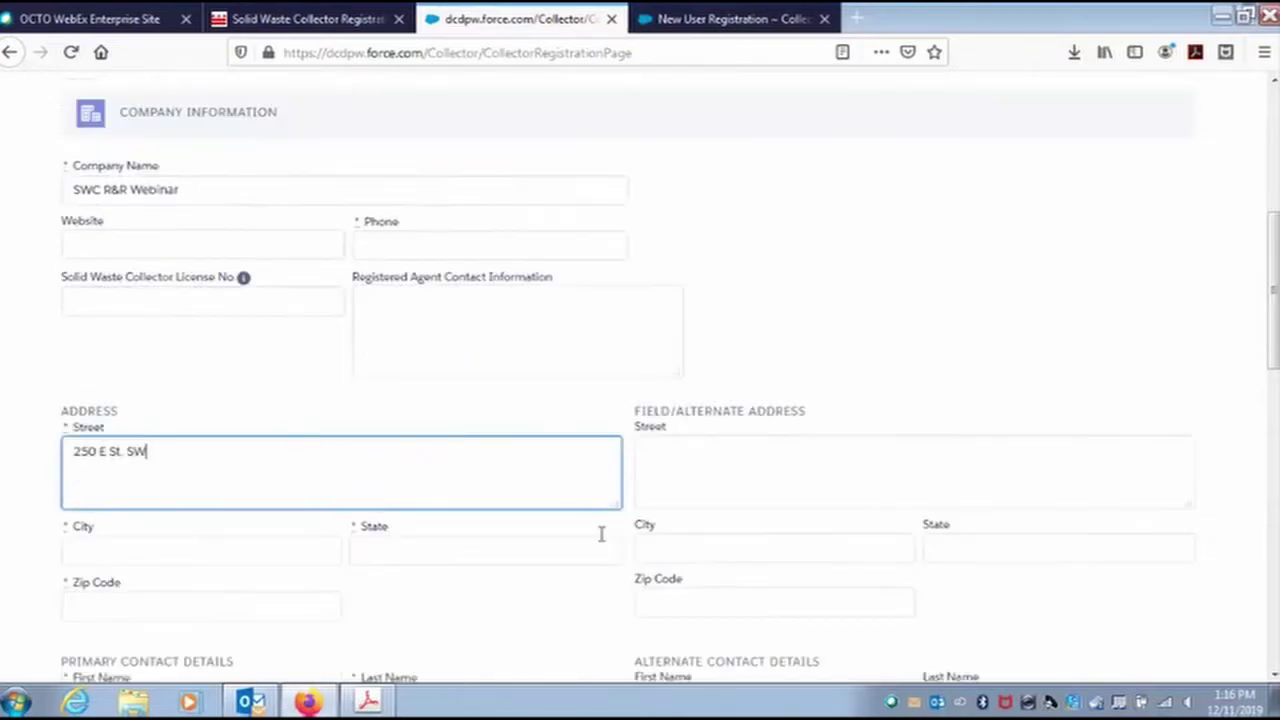
{"action": "left_click", "coordinate": [200, 521]}
{"action": "type", "text": "Washington"}
{"action": "key", "text": "Tab"}
{"action": "type", "text": "DC"}
{"action": "key", "text": "Tab"}
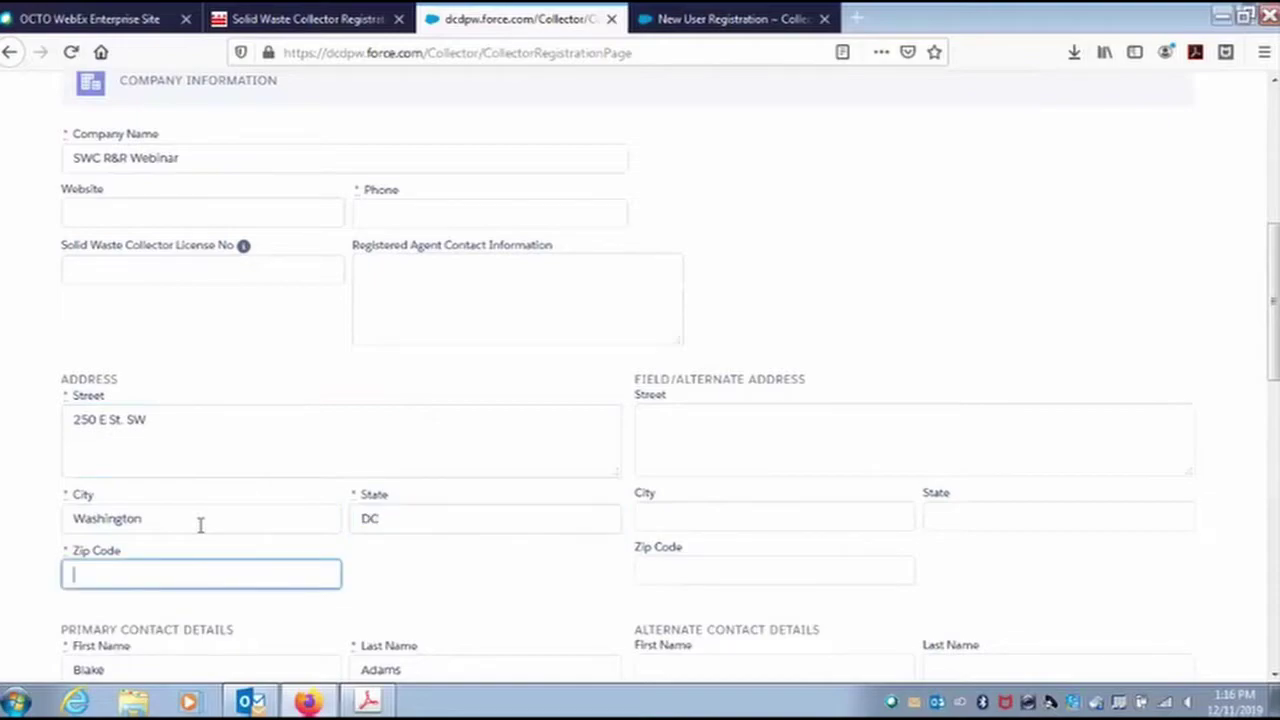
{"action": "type", "text": "20009"}
Set the primary contact's title to Owner and enter the contact's phone number.
{"action": "scroll", "coordinate": [385, 410], "scroll_direction": "down", "scroll_amount": 1}
{"action": "scroll", "coordinate": [385, 410], "scroll_direction": "down", "scroll_amount": 4}
{"action": "left_click", "coordinate": [165, 247]}
{"action": "type", "text": "Assi"}
{"action": "key", "text": "BackSpace"}
{"action": "key", "text": "BackSpace"}
{"action": "key", "text": "BackSpace"}
{"action": "key", "text": "BackSpace"}
{"action": "type", "text": "Owner"}
{"action": "key", "text": "Tab"}
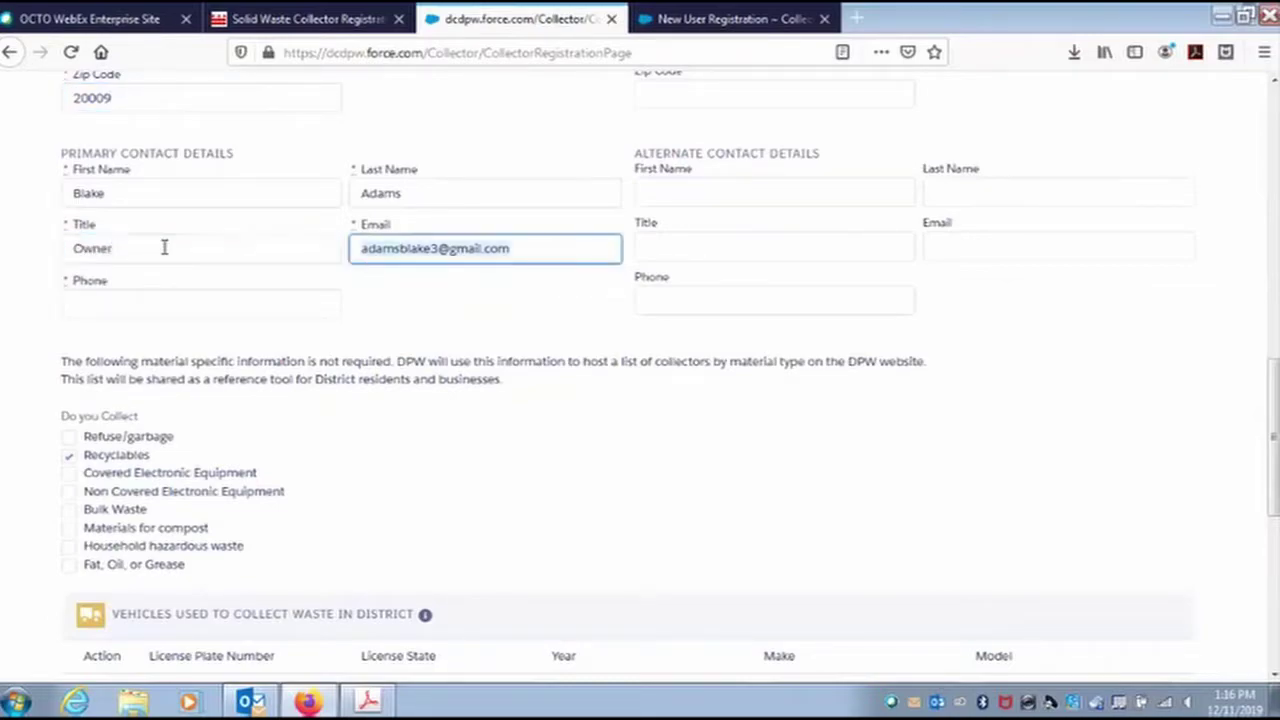
{"action": "left_click", "coordinate": [163, 307]}
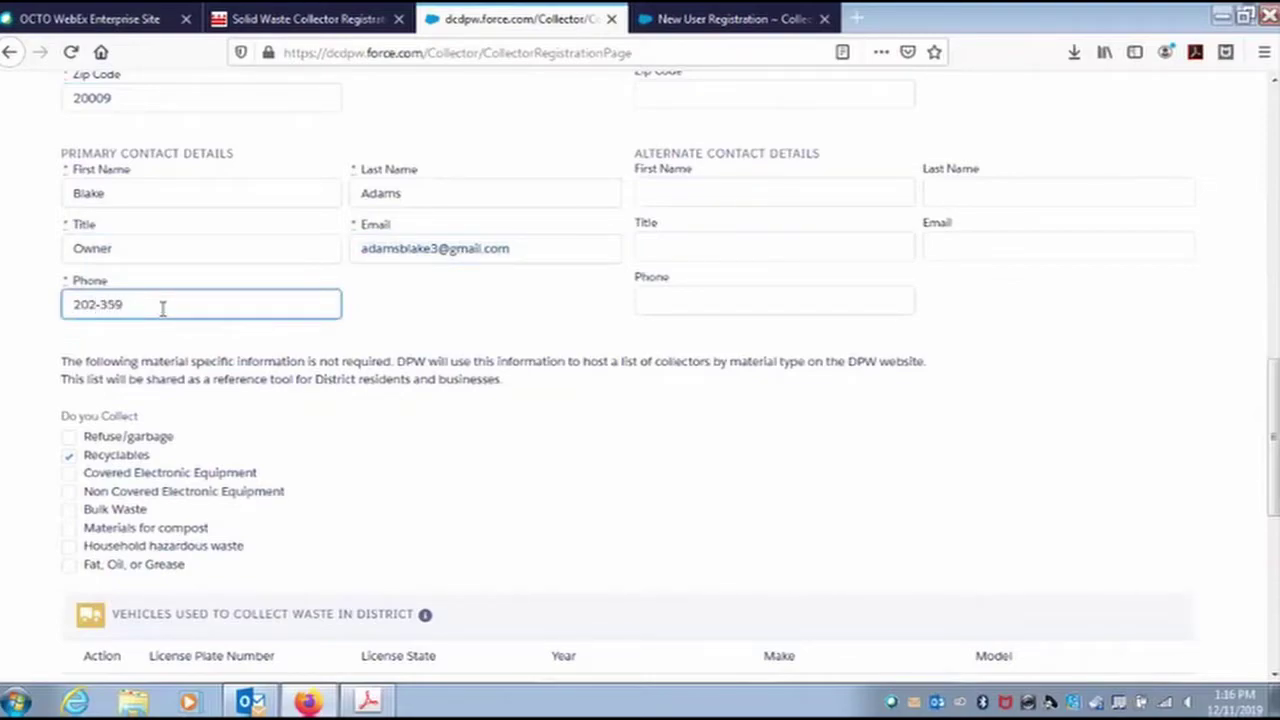
{"action": "scroll", "coordinate": [375, 345], "scroll_direction": "down", "scroll_amount": 3}
Remove the empty second vehicle row and try to continue to review.
{"action": "scroll", "coordinate": [340, 410], "scroll_direction": "down", "scroll_amount": 3}
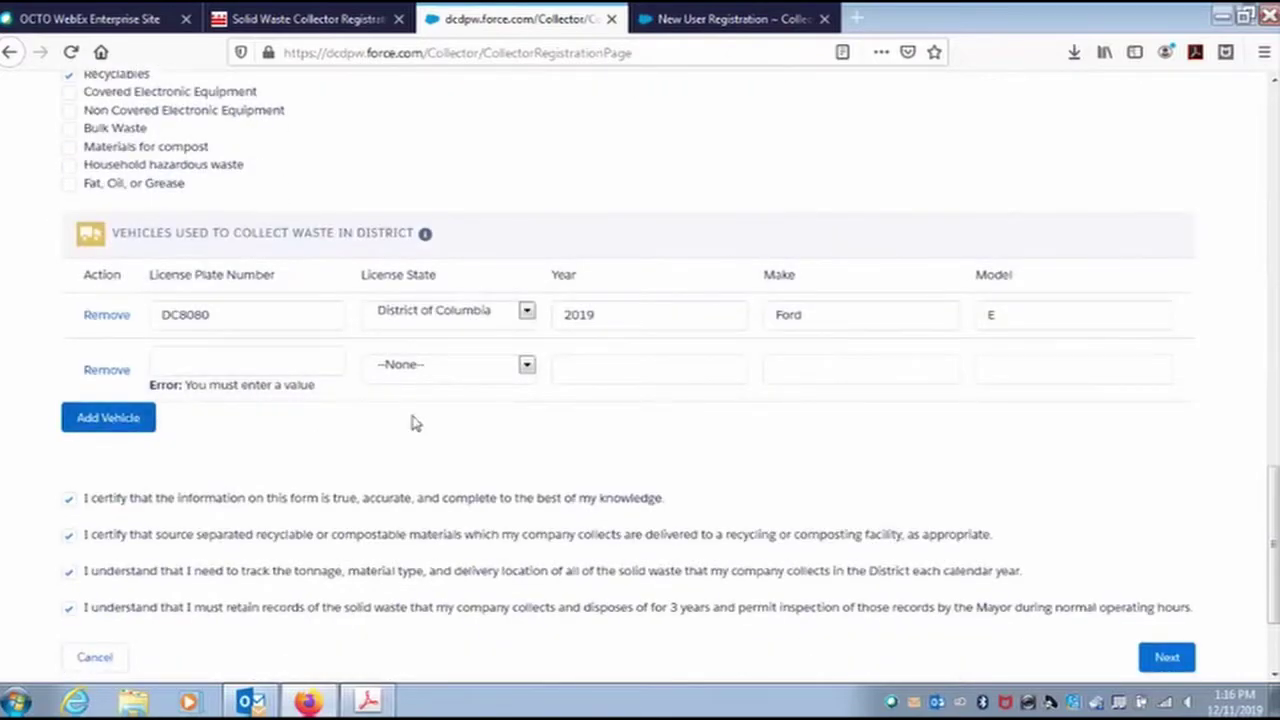
{"action": "scroll", "coordinate": [414, 423], "scroll_direction": "down", "scroll_amount": 2}
{"action": "scroll", "coordinate": [500, 371], "scroll_direction": "up", "scroll_amount": 2}
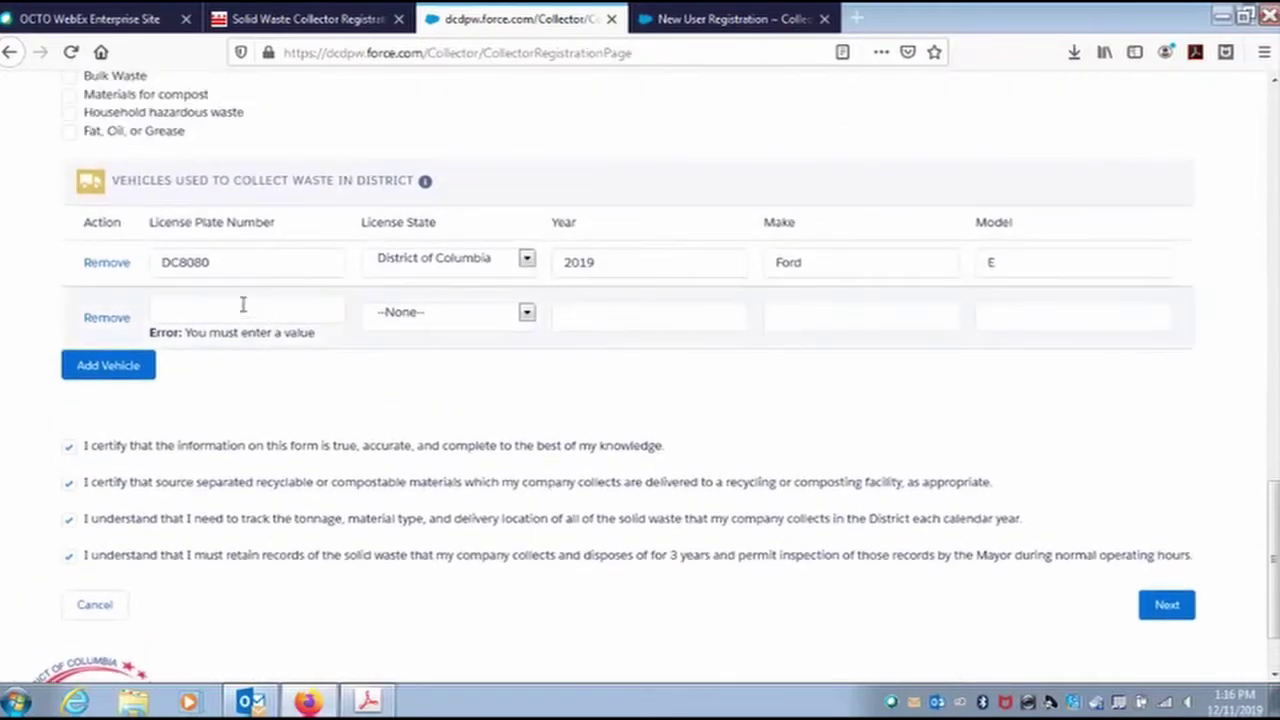
{"action": "left_click", "coordinate": [107, 318]}
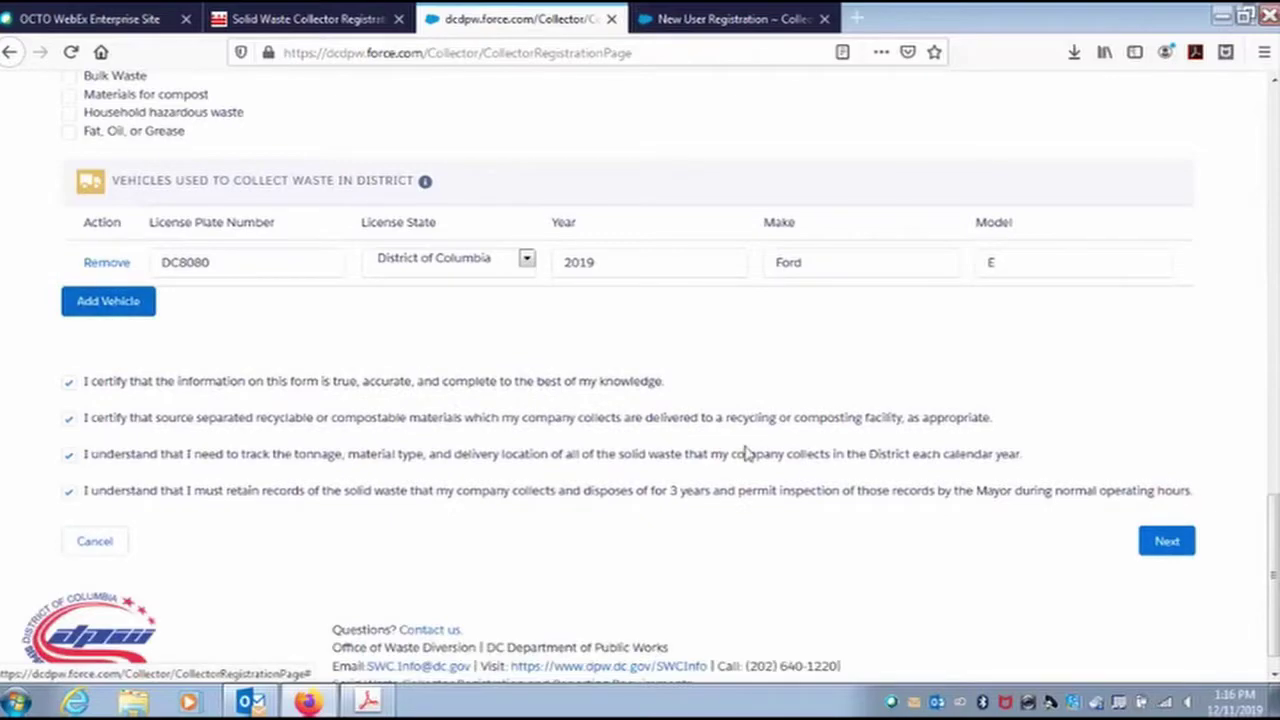
{"action": "left_click", "coordinate": [1140, 540]}
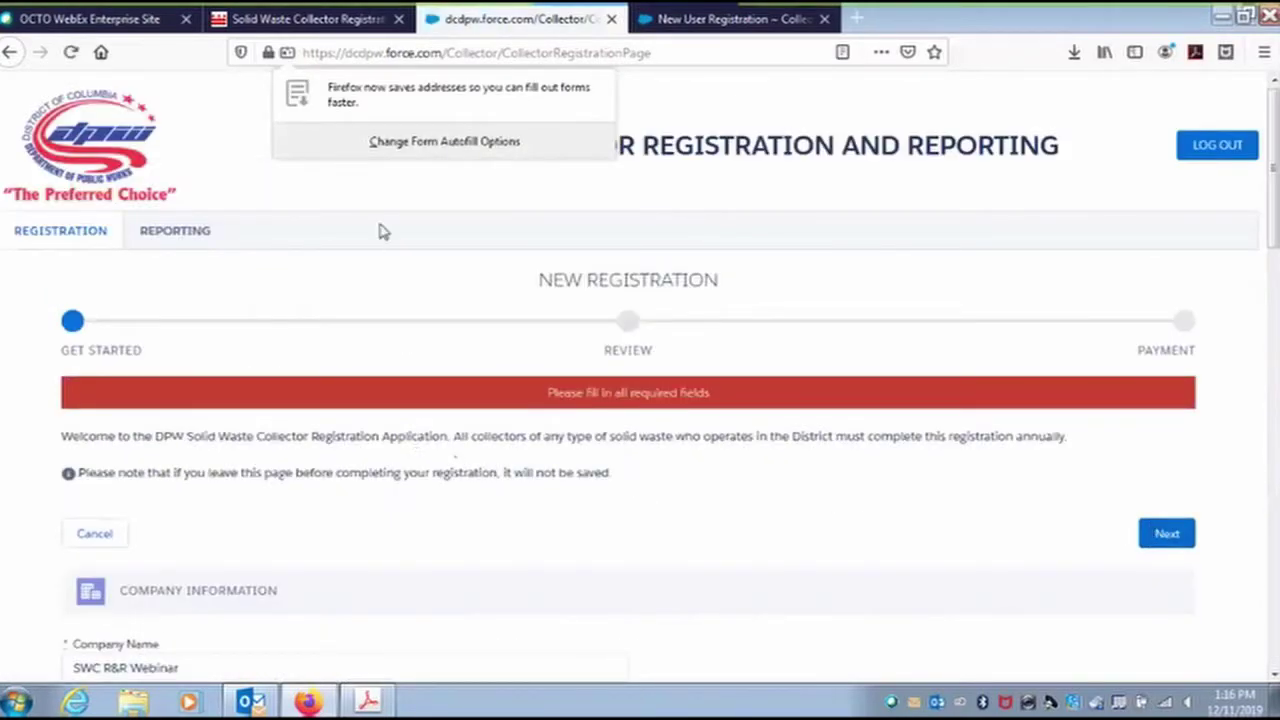
Enter the company phone number in the flagged Phone field.
{"action": "scroll", "coordinate": [397, 373], "scroll_direction": "down", "scroll_amount": 1}
{"action": "scroll", "coordinate": [397, 373], "scroll_direction": "down", "scroll_amount": 4}
{"action": "left_click", "coordinate": [397, 430]}
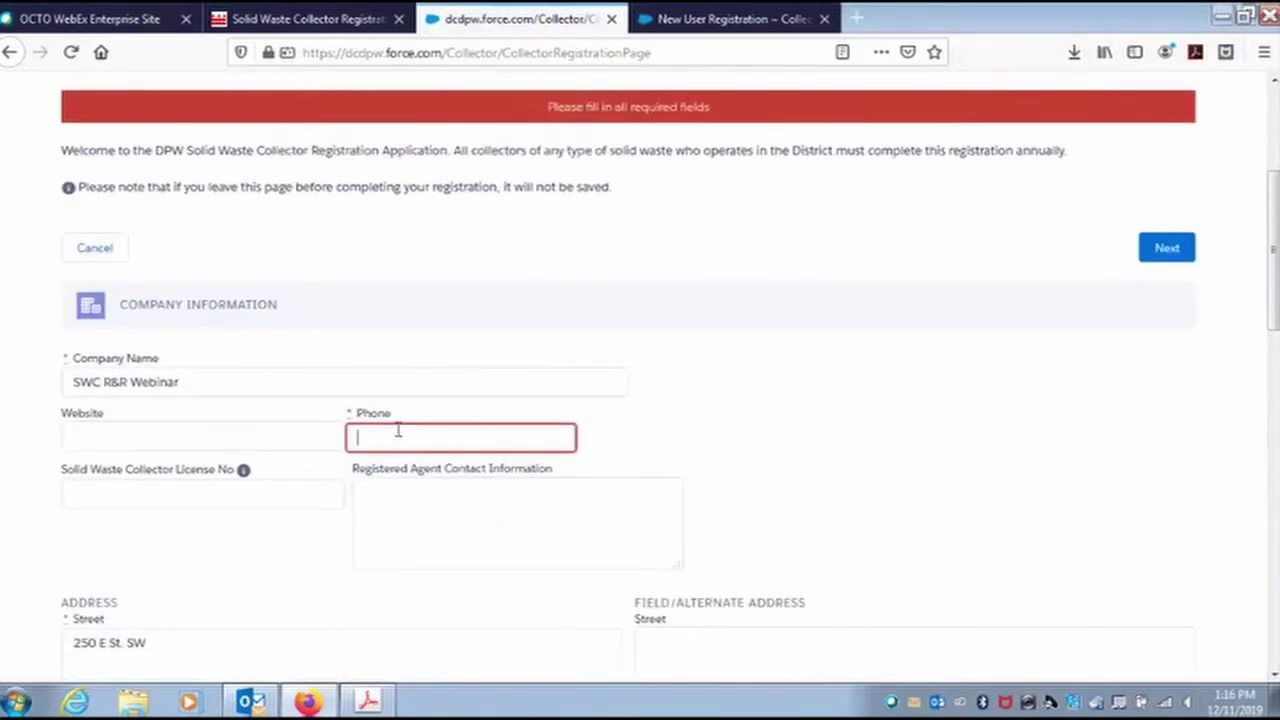
{"action": "scroll", "coordinate": [405, 435], "scroll_direction": "down", "scroll_amount": 4}
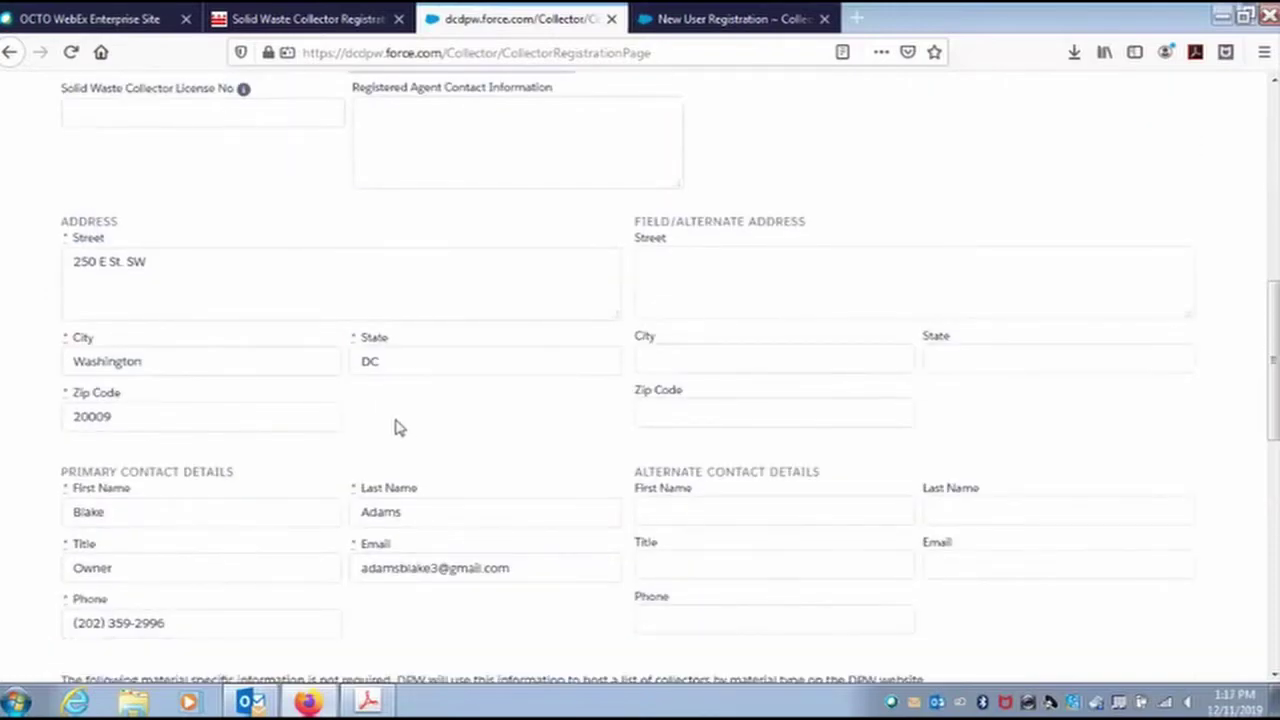
{"action": "scroll", "coordinate": [400, 425], "scroll_direction": "down", "scroll_amount": 8}
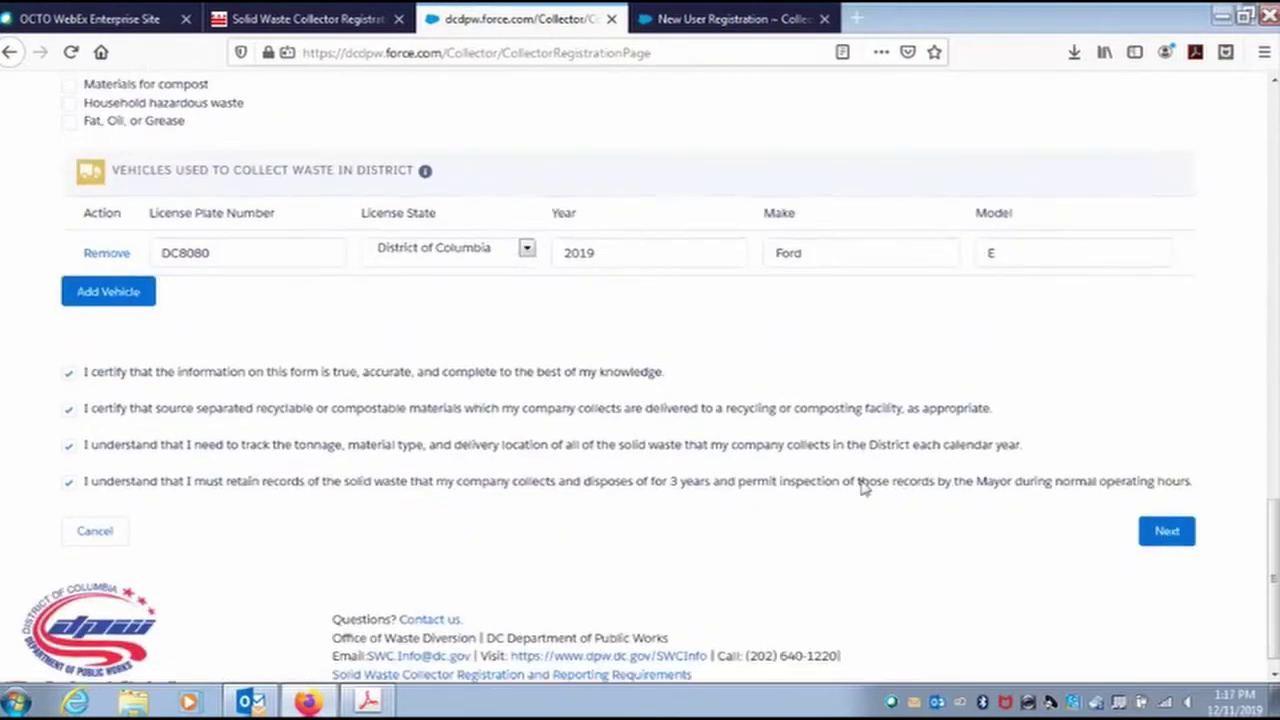
{"action": "left_click", "coordinate": [1163, 530]}
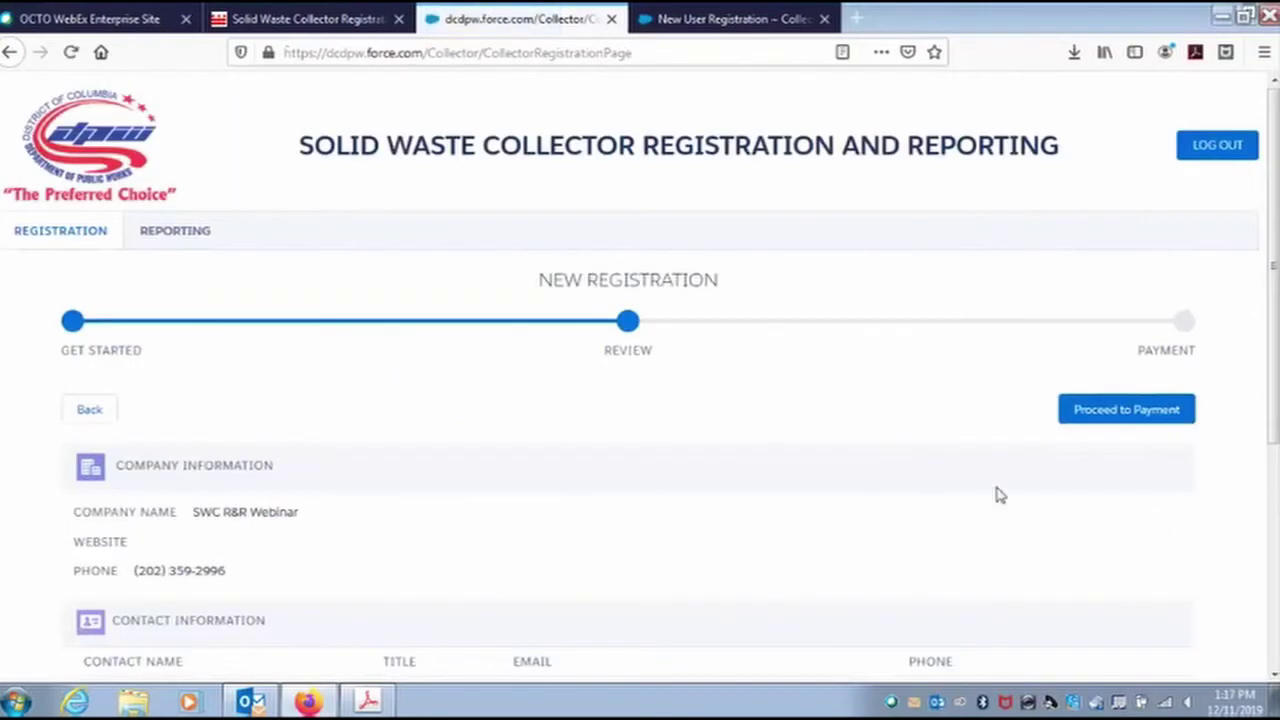
{"action": "scroll", "coordinate": [497, 390], "scroll_direction": "down", "scroll_amount": 2}
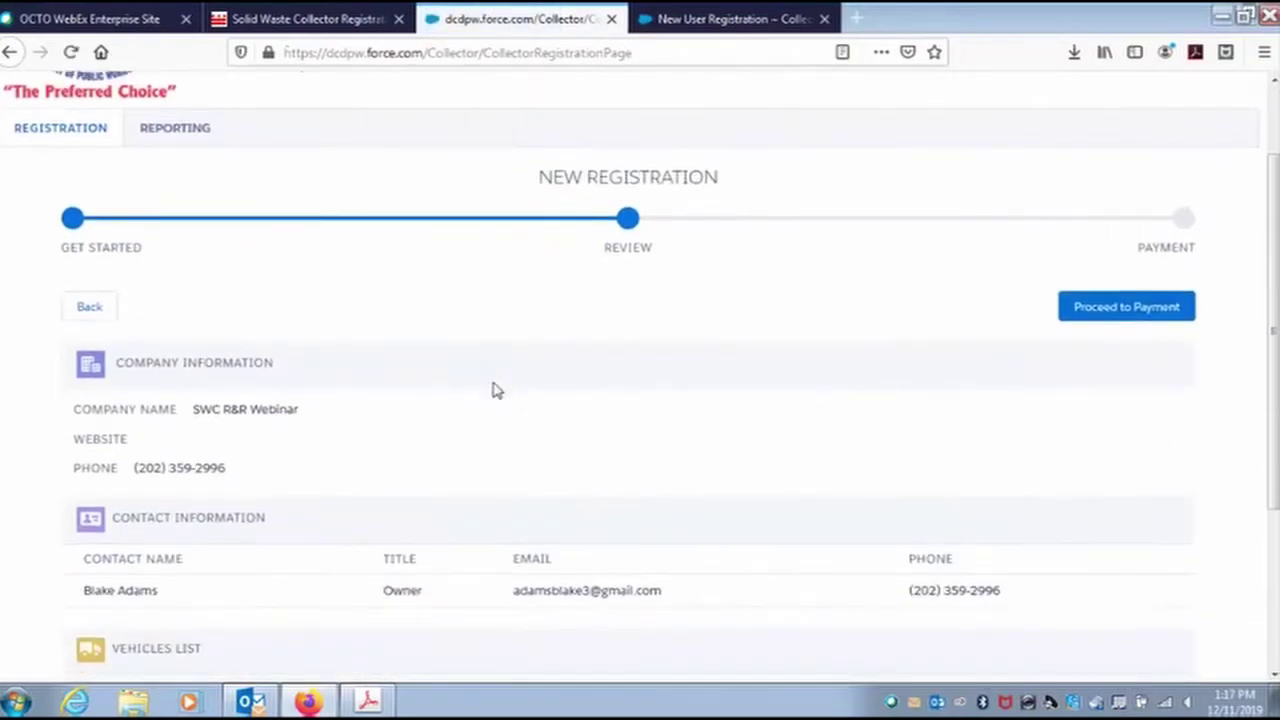
{"action": "scroll", "coordinate": [492, 393], "scroll_direction": "down", "scroll_amount": 2}
{"action": "scroll", "coordinate": [477, 446], "scroll_direction": "down", "scroll_amount": 2}
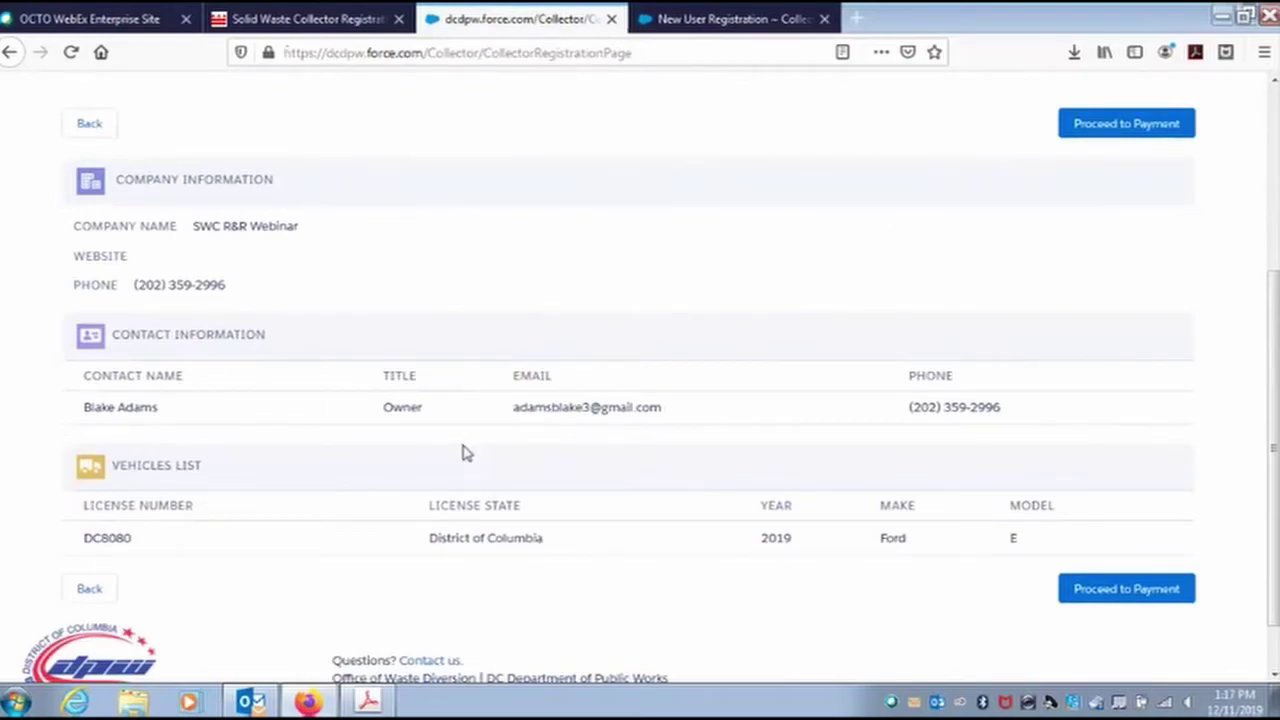
{"action": "scroll", "coordinate": [463, 452], "scroll_direction": "down", "scroll_amount": 1}
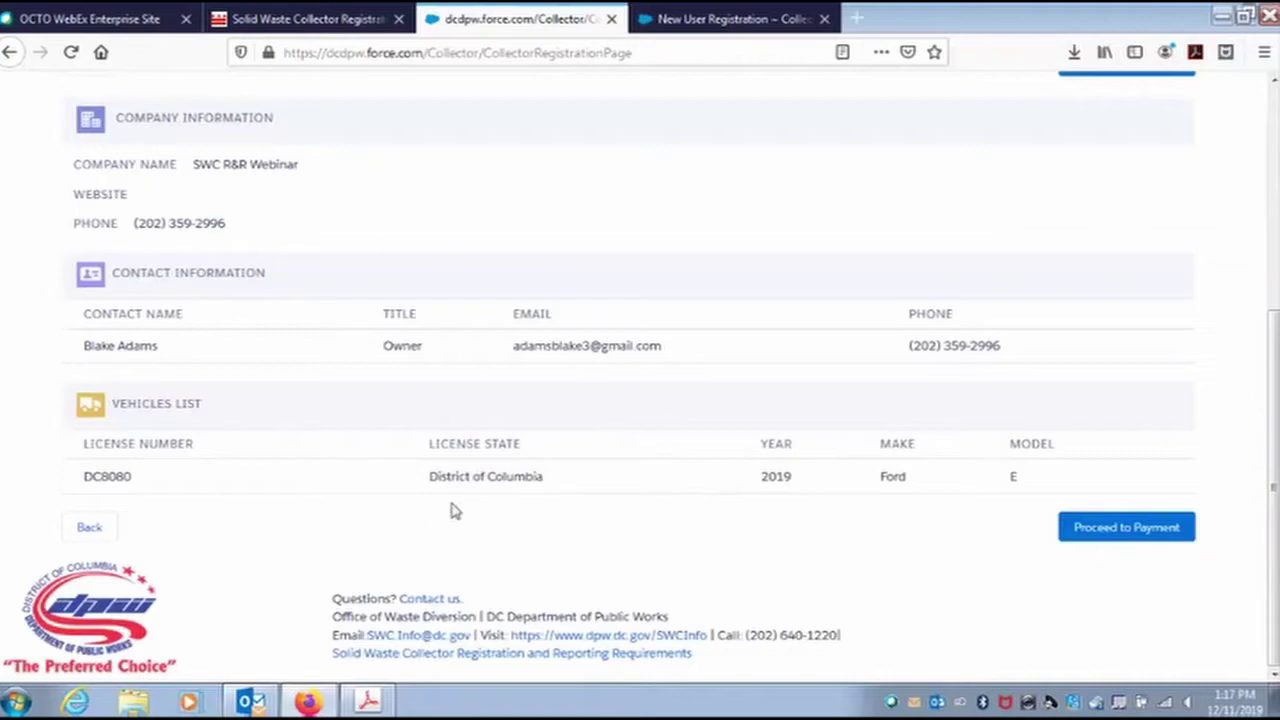
{"action": "scroll", "coordinate": [500, 506], "scroll_direction": "up", "scroll_amount": 3}
{"action": "scroll", "coordinate": [500, 506], "scroll_direction": "down", "scroll_amount": 1}
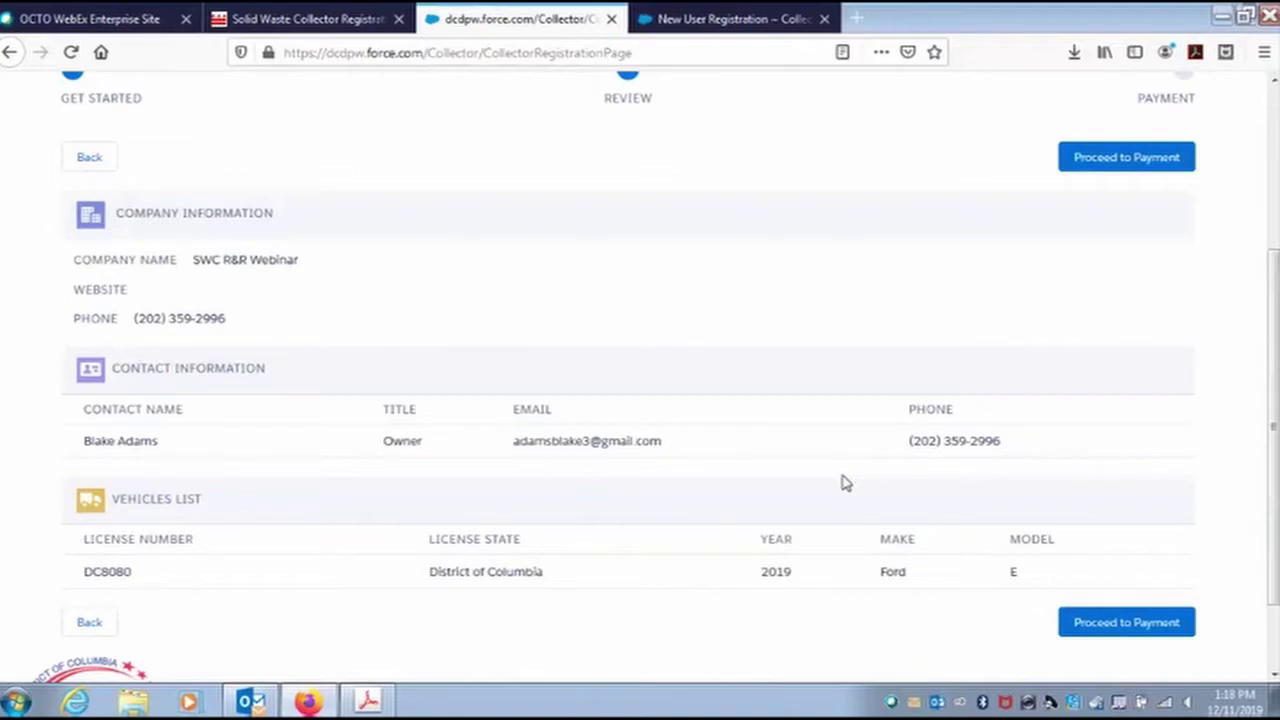
Proceed to the Payment step and review the $100 total for one vehicle.
{"action": "left_click", "coordinate": [1114, 630]}
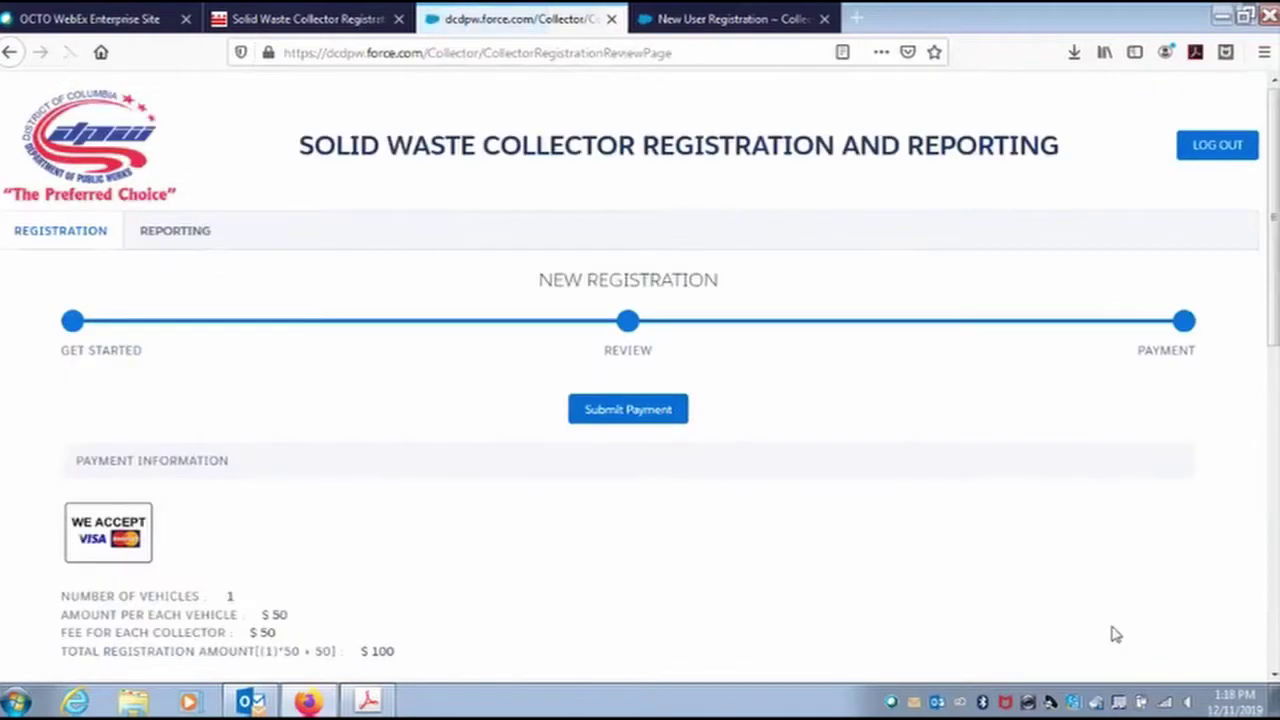
{"action": "scroll", "coordinate": [522, 488], "scroll_direction": "down", "scroll_amount": 3}
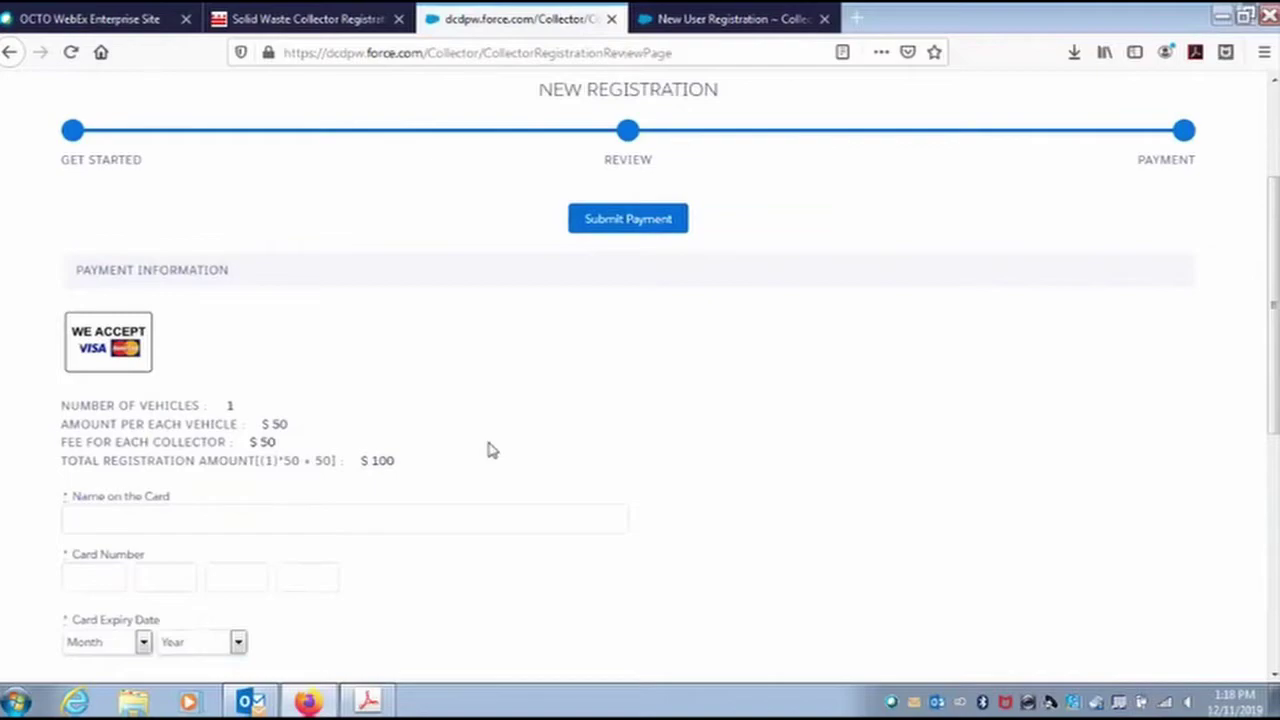
{"action": "scroll", "coordinate": [476, 436], "scroll_direction": "down", "scroll_amount": 2}
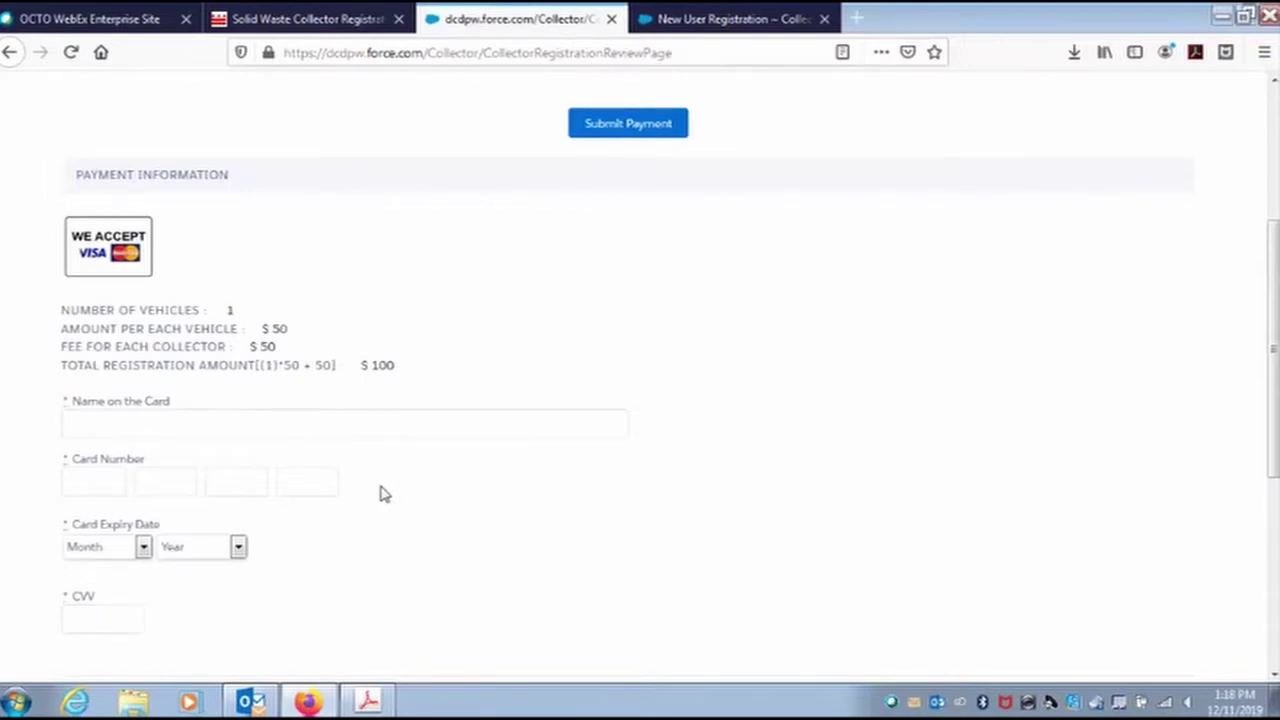
{"action": "scroll", "coordinate": [378, 493], "scroll_direction": "down", "scroll_amount": 1}
{"action": "scroll", "coordinate": [376, 492], "scroll_direction": "down", "scroll_amount": 1}
{"action": "scroll", "coordinate": [374, 491], "scroll_direction": "up", "scroll_amount": 2}
Attempt Submit Payment, which flags the card fields, then go to Name on the Card.
{"action": "left_click", "coordinate": [606, 134]}
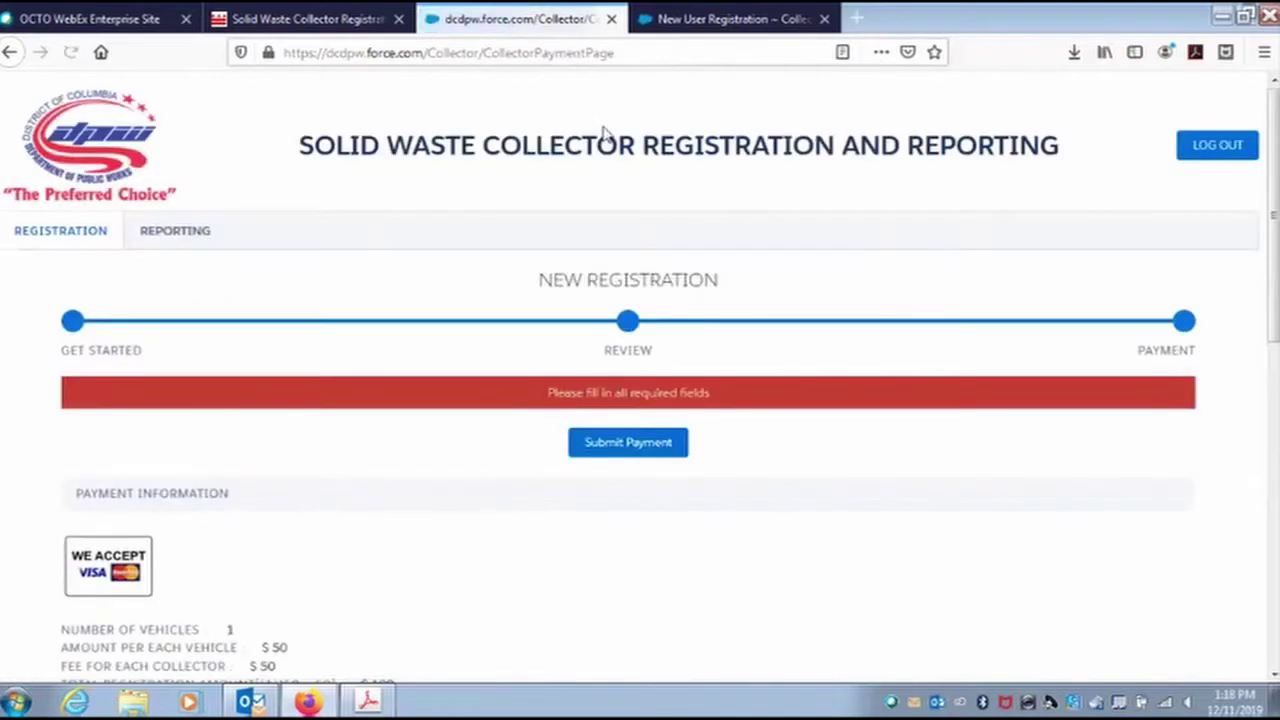
{"action": "scroll", "coordinate": [463, 295], "scroll_direction": "down", "scroll_amount": 1}
{"action": "scroll", "coordinate": [463, 295], "scroll_direction": "down", "scroll_amount": 2}
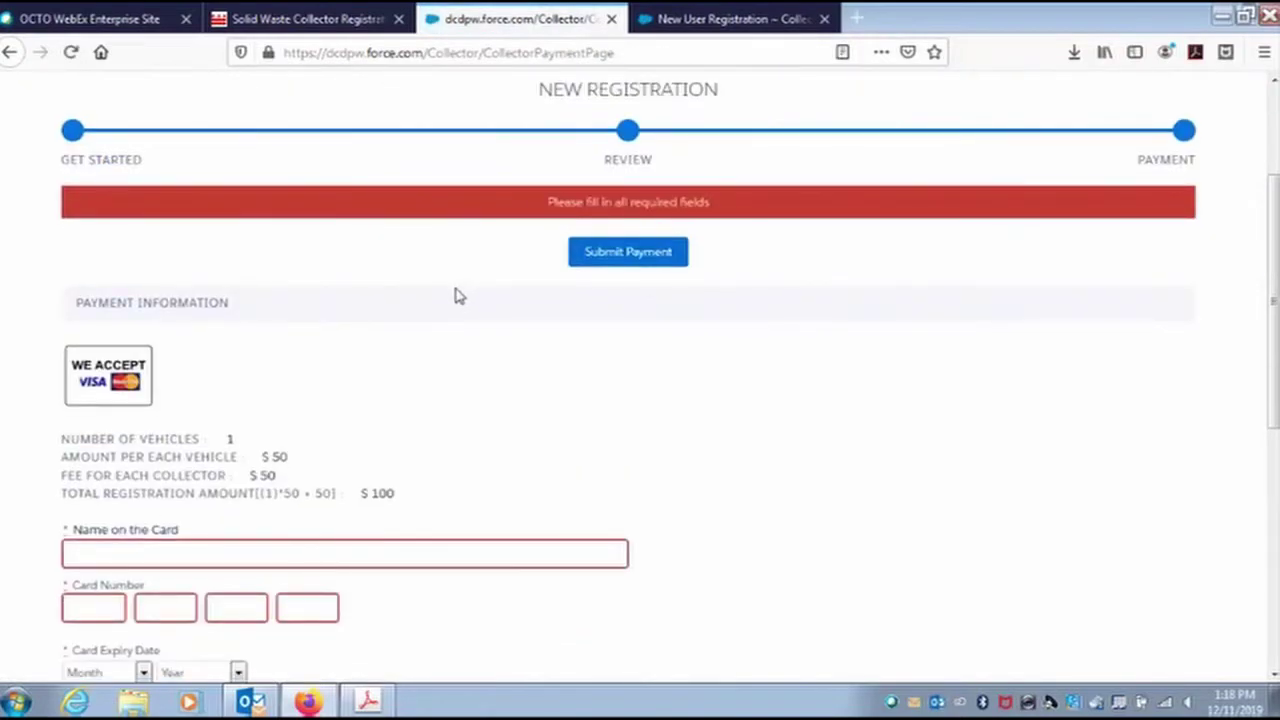
{"action": "scroll", "coordinate": [455, 297], "scroll_direction": "down", "scroll_amount": 3}
{"action": "left_click", "coordinate": [218, 362]}
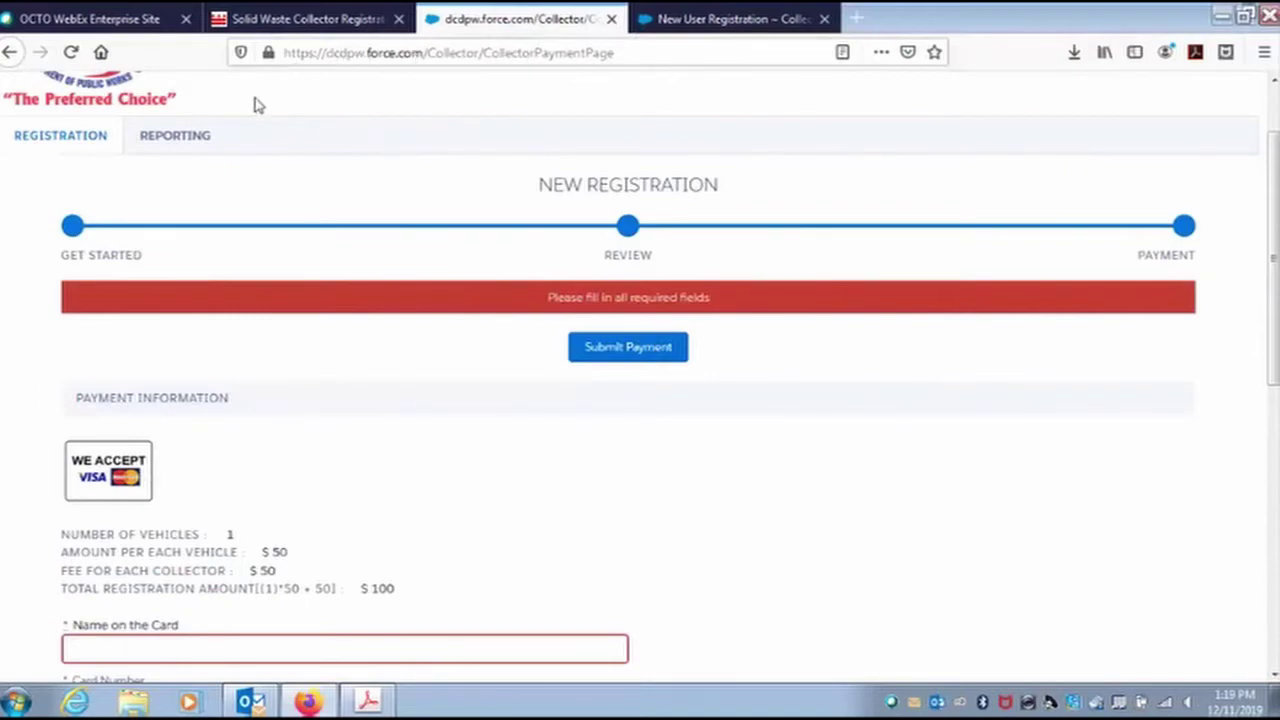
{"action": "scroll", "coordinate": [271, 94], "scroll_direction": "up", "scroll_amount": 2}
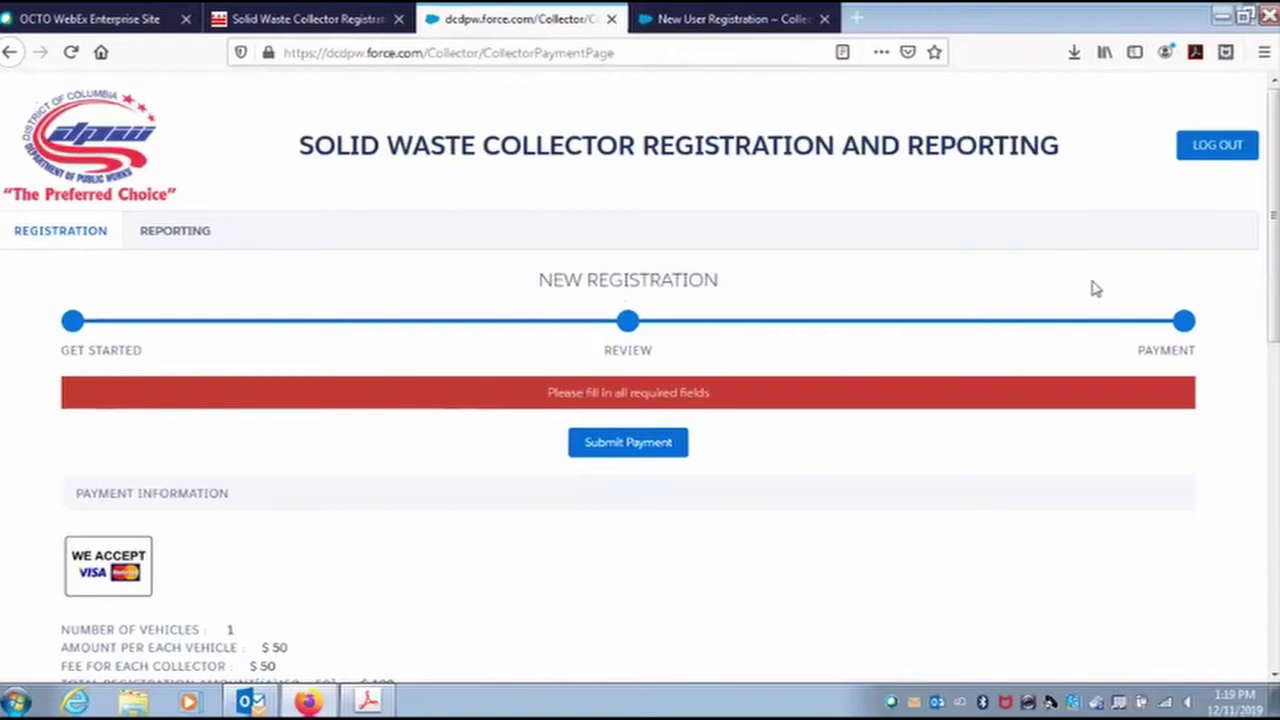
Switch to the REPORTING tab to reach the New Report form for SWC R&R Webinar.
{"action": "left_click", "coordinate": [184, 242]}
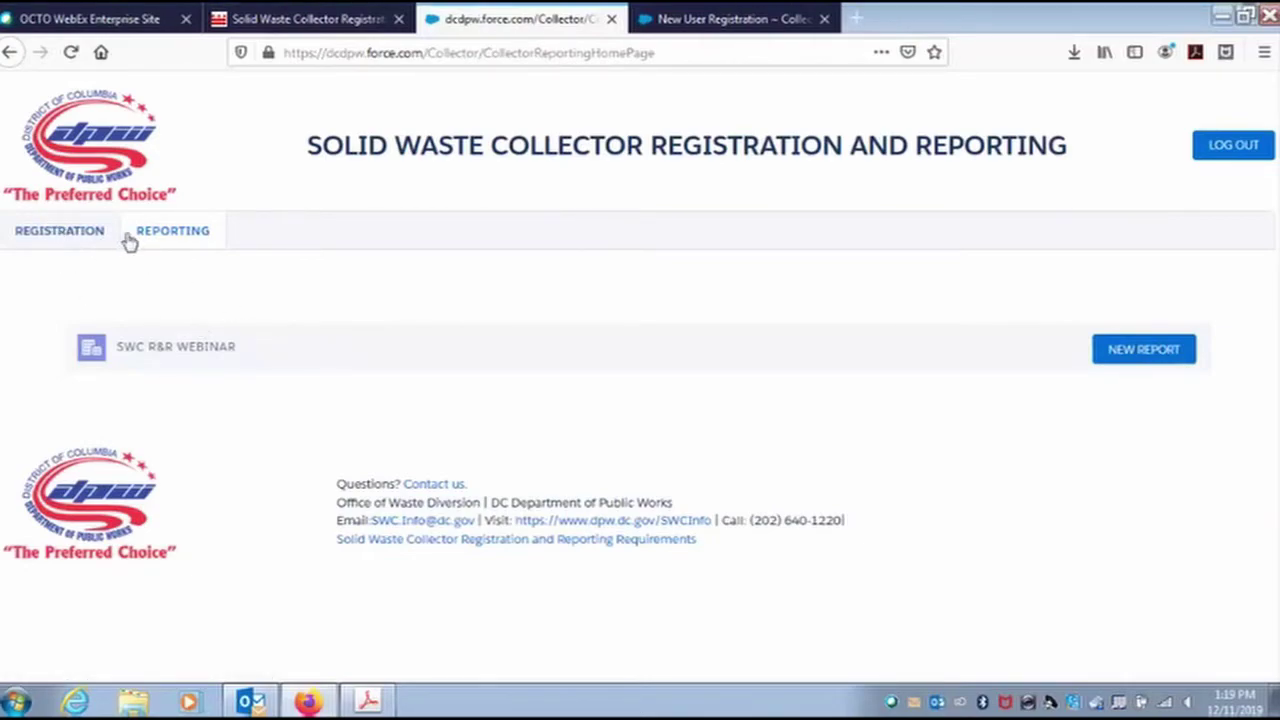
{"action": "left_click", "coordinate": [167, 232]}
Start a new solid waste report with Reporting Year 2019.
{"action": "left_click", "coordinate": [1143, 352]}
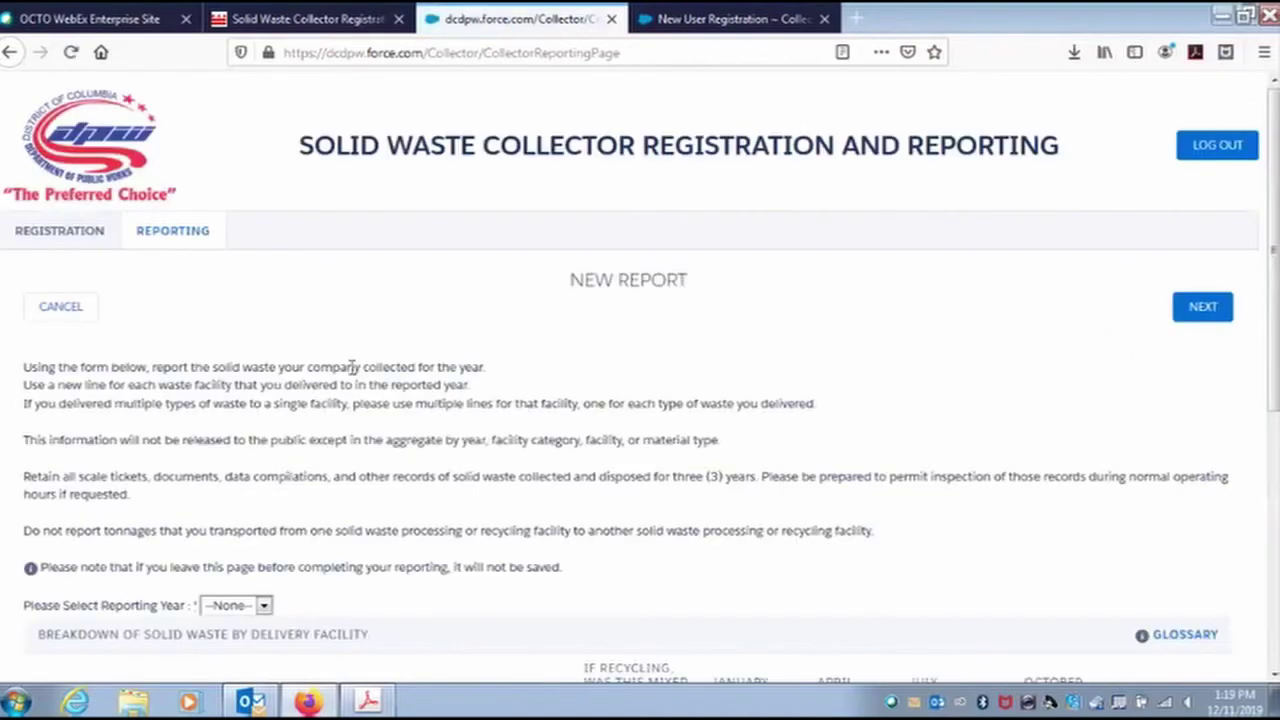
{"action": "scroll", "coordinate": [340, 362], "scroll_direction": "down", "scroll_amount": 2}
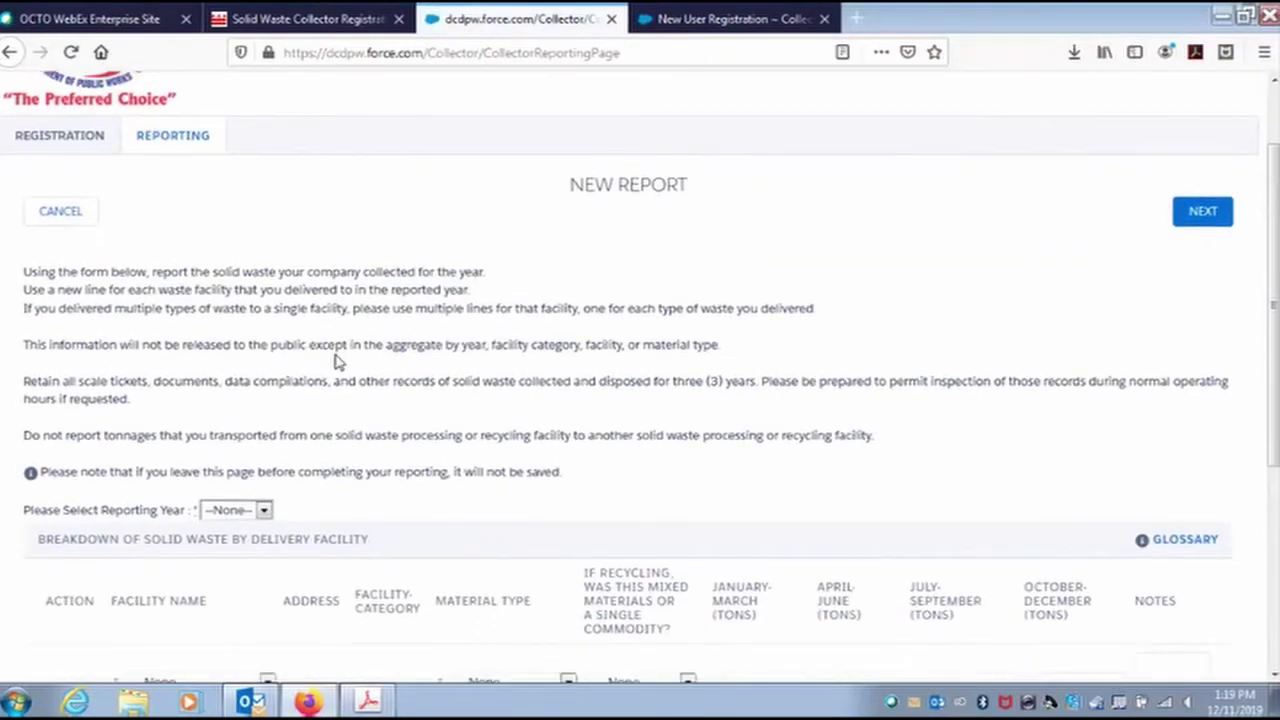
{"action": "scroll", "coordinate": [337, 362], "scroll_direction": "down", "scroll_amount": 2}
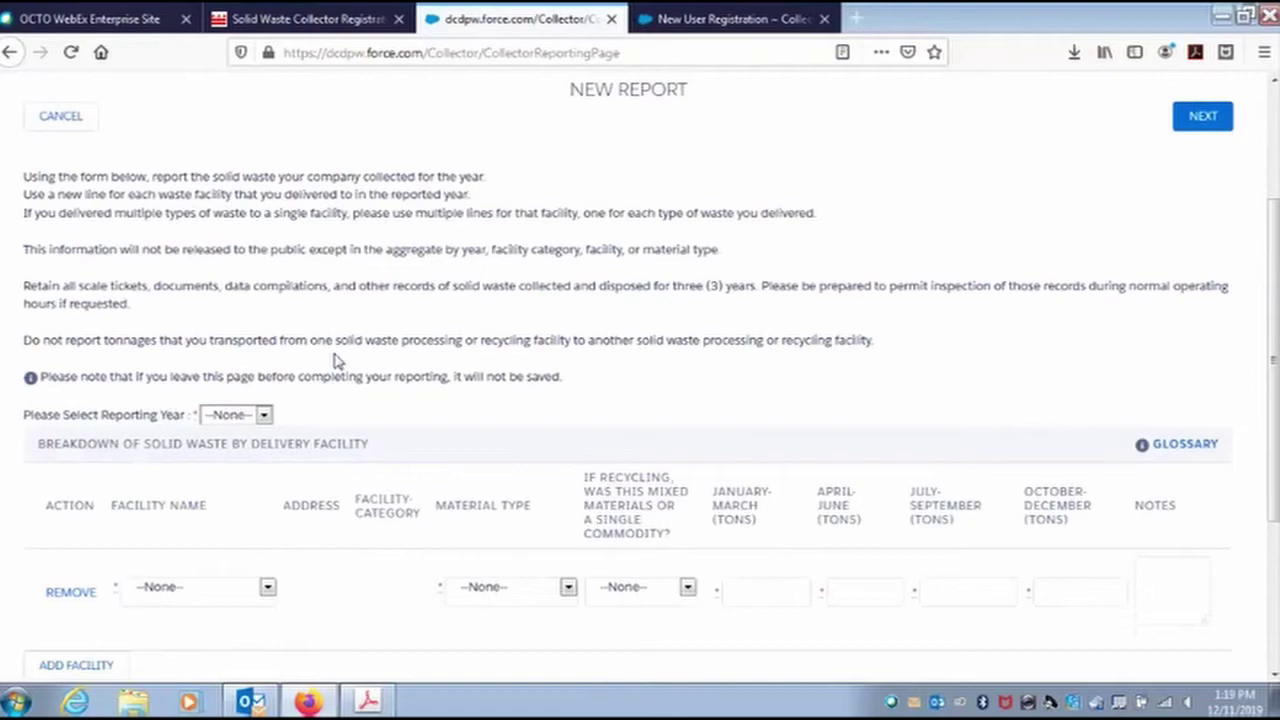
{"action": "scroll", "coordinate": [337, 362], "scroll_direction": "down", "scroll_amount": 2}
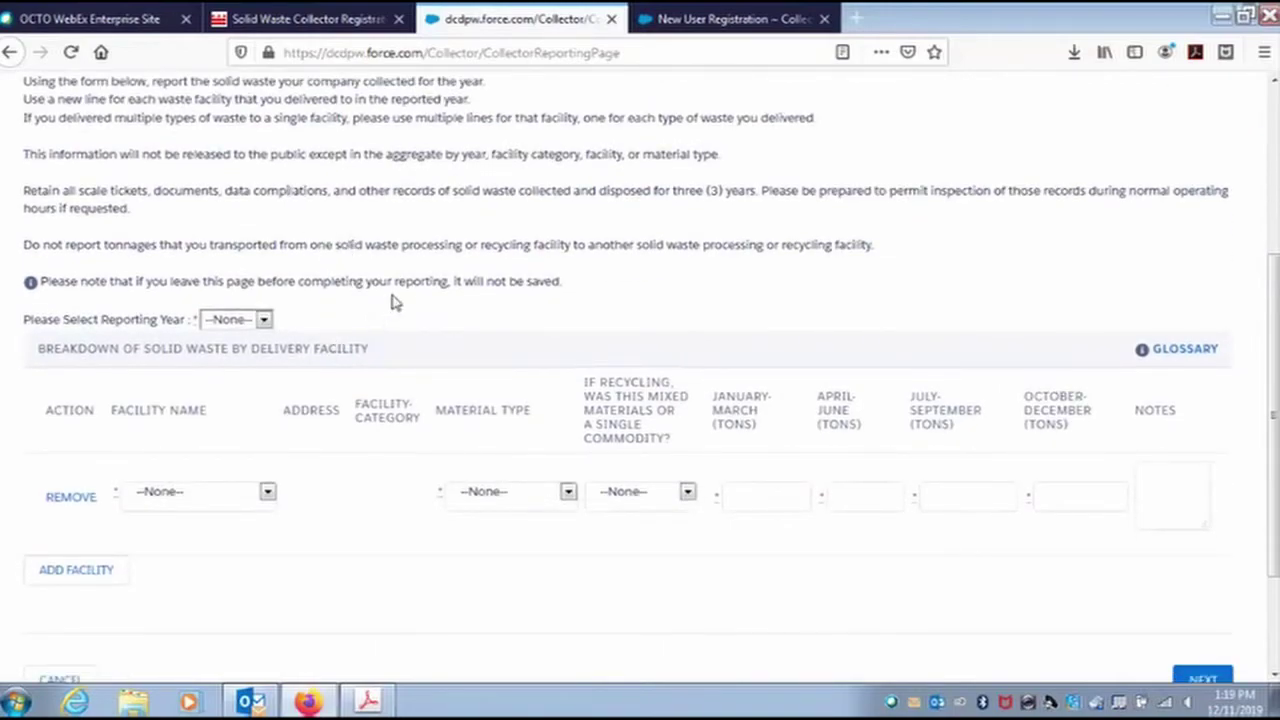
{"action": "left_click", "coordinate": [265, 321]}
{"action": "left_click", "coordinate": [230, 412]}
{"action": "scroll", "coordinate": [336, 311], "scroll_direction": "down", "scroll_amount": 2}
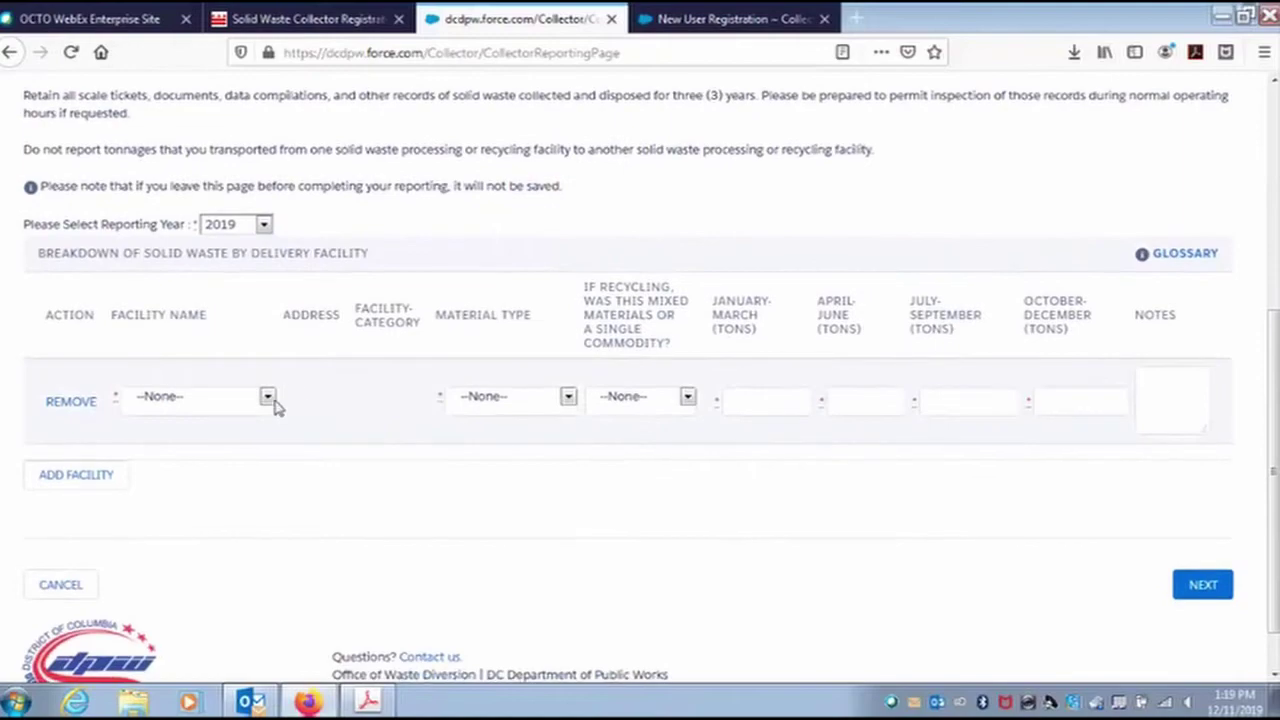
Choose the WM Northern Virginia Recycling Facility with material type Recyclables, Mixed materials.
{"action": "left_click", "coordinate": [268, 400]}
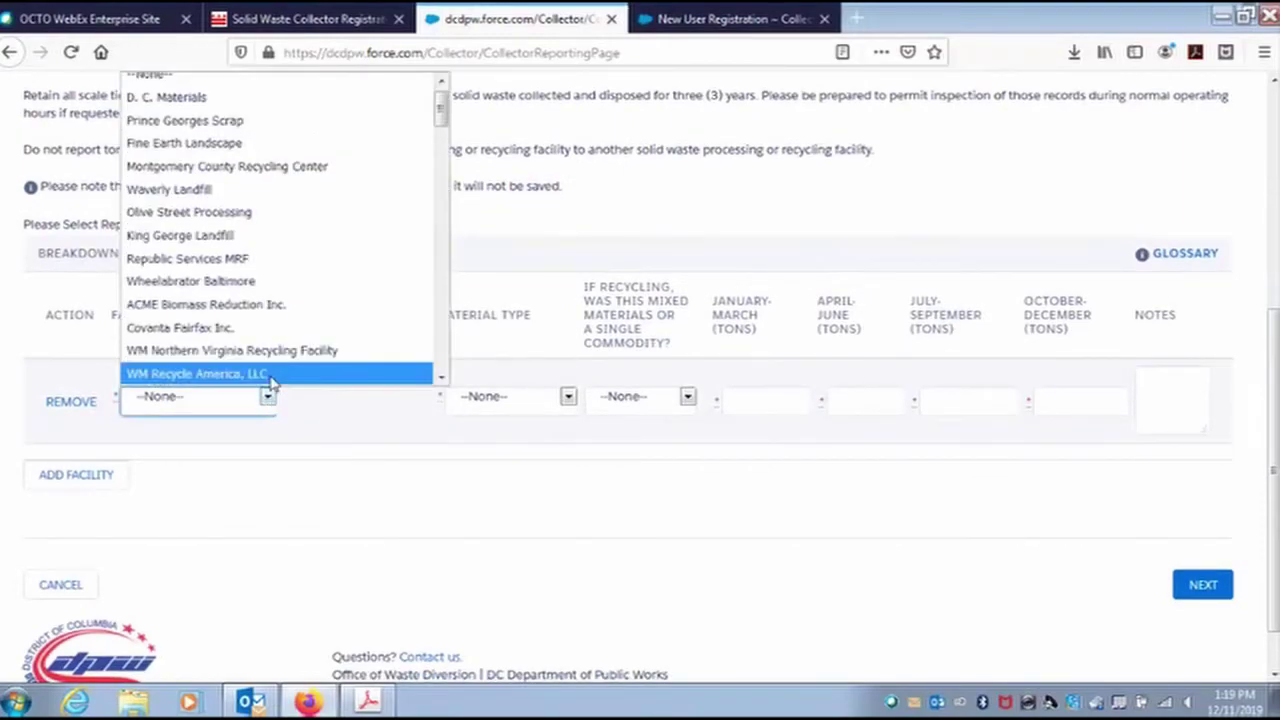
{"action": "scroll", "coordinate": [264, 284], "scroll_direction": "down", "scroll_amount": 1}
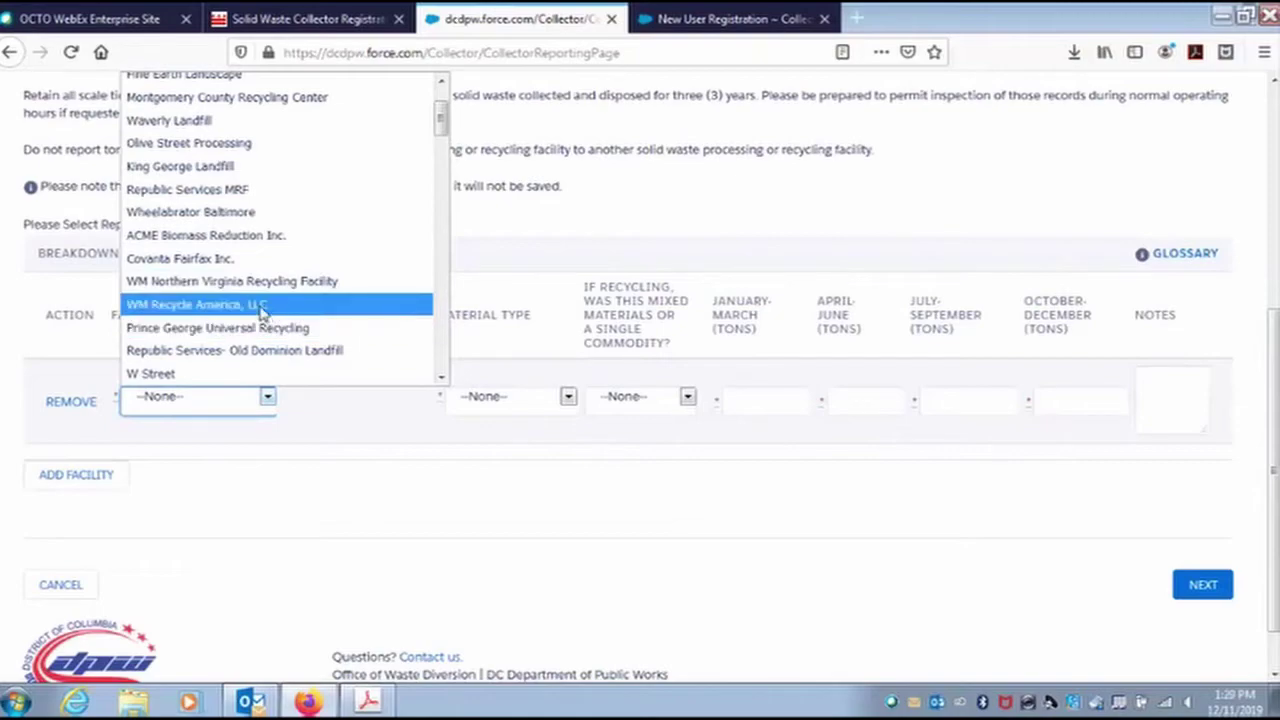
{"action": "left_click", "coordinate": [245, 281]}
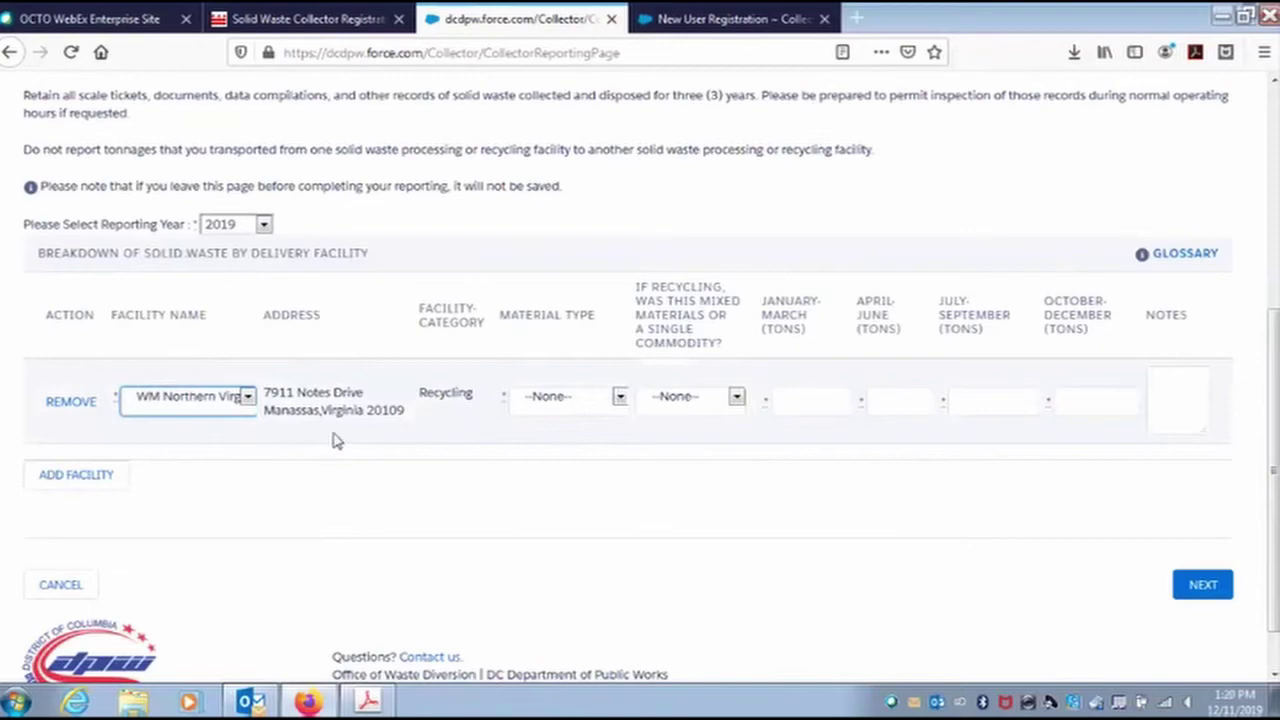
{"action": "left_click", "coordinate": [563, 401]}
{"action": "left_click", "coordinate": [561, 477]}
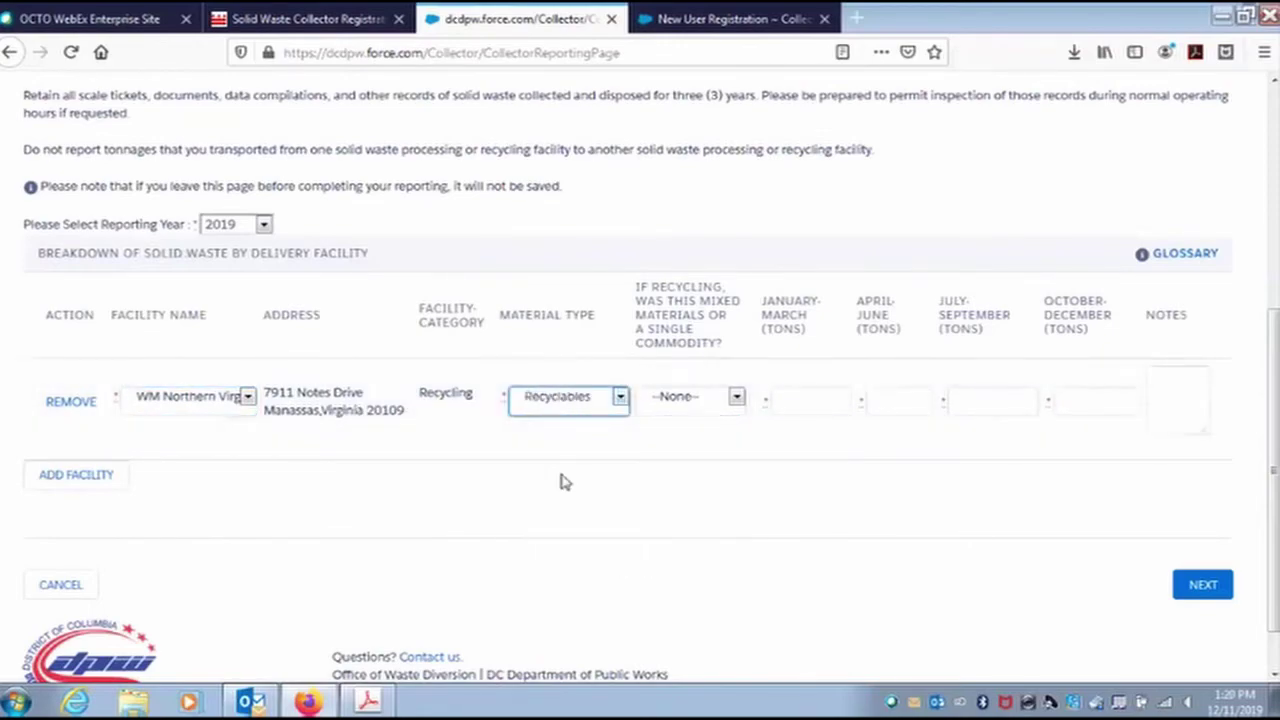
{"action": "left_click", "coordinate": [700, 405]}
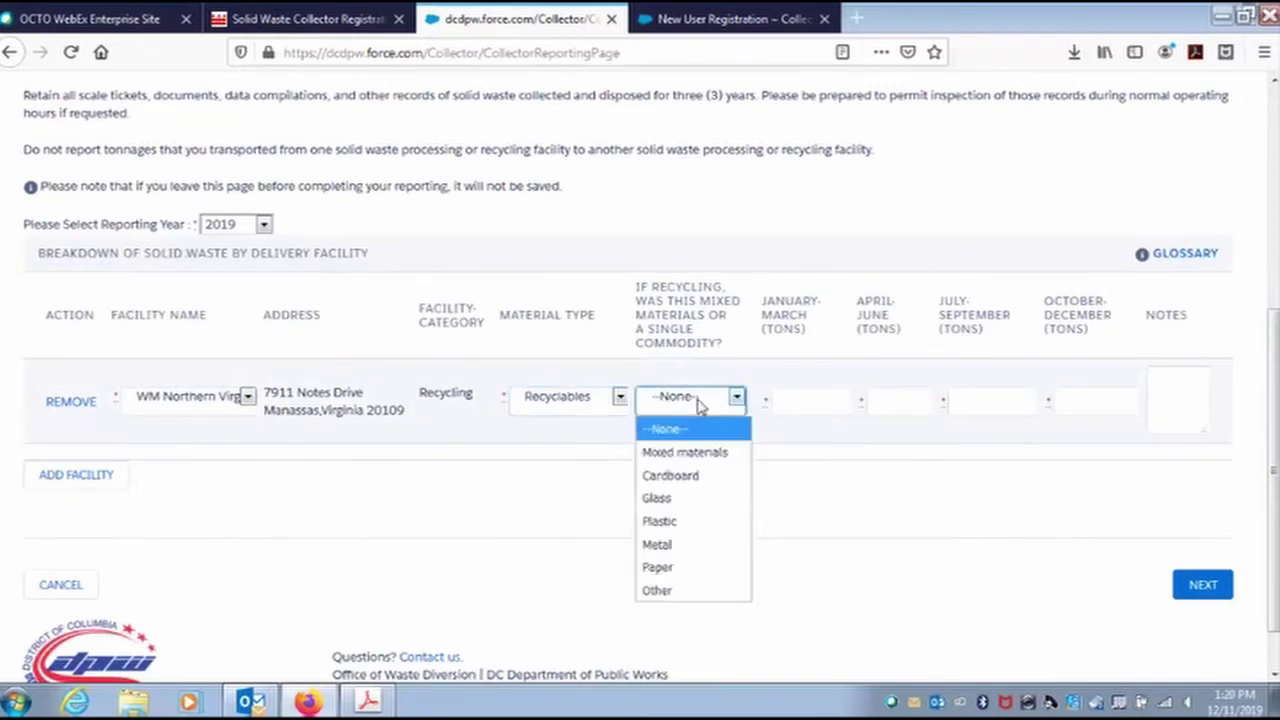
{"action": "left_click", "coordinate": [706, 456]}
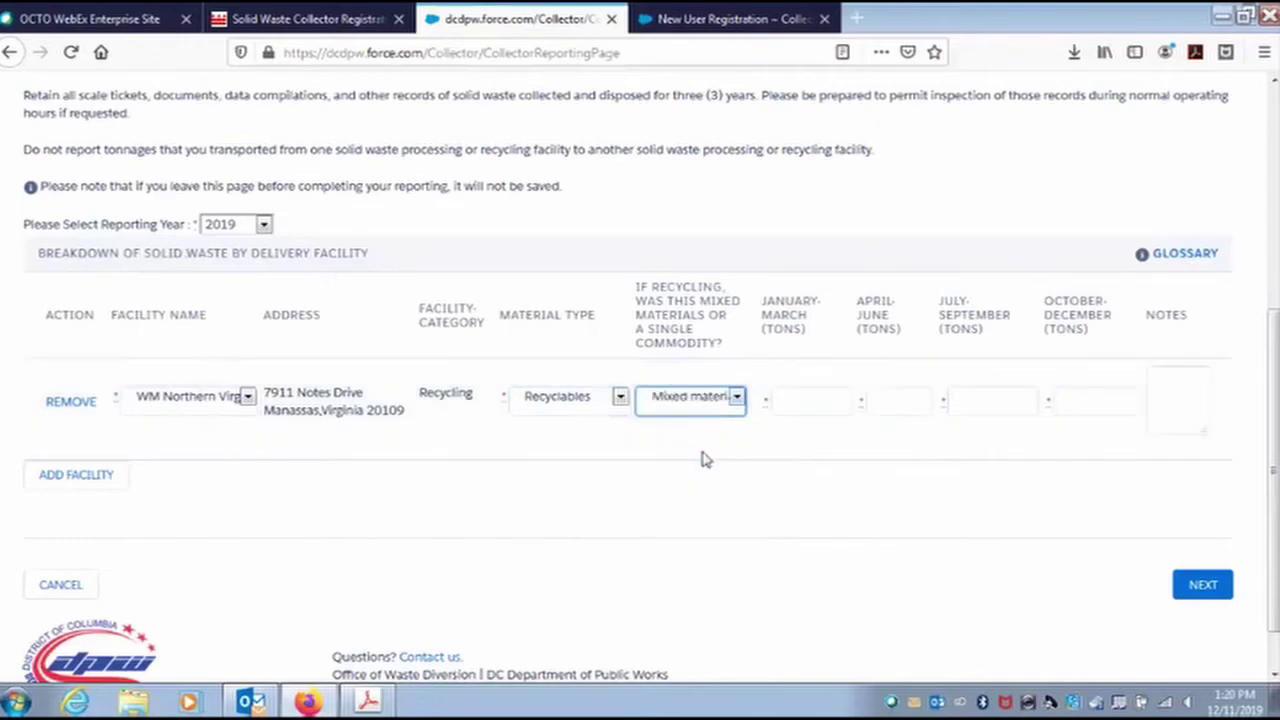
Enter quarterly tonnages of 100, 500, 350 and 200 tons.
{"action": "left_click", "coordinate": [800, 405]}
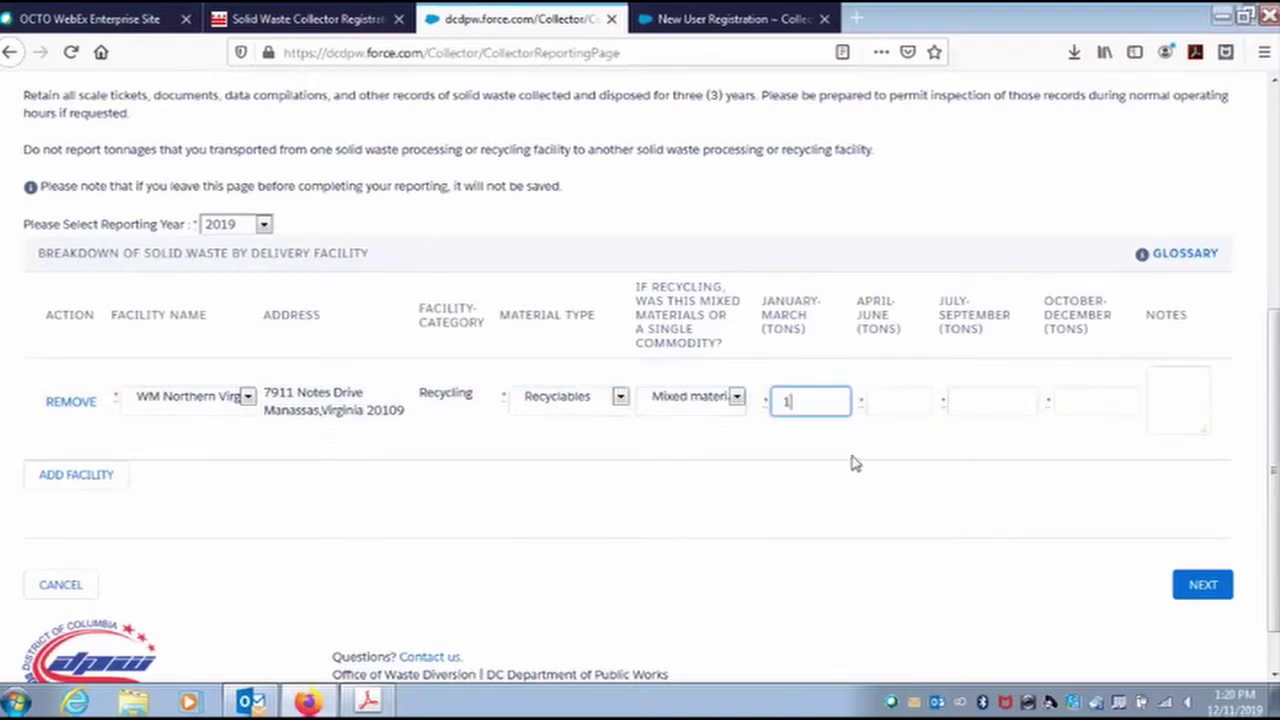
{"action": "left_click", "coordinate": [891, 400]}
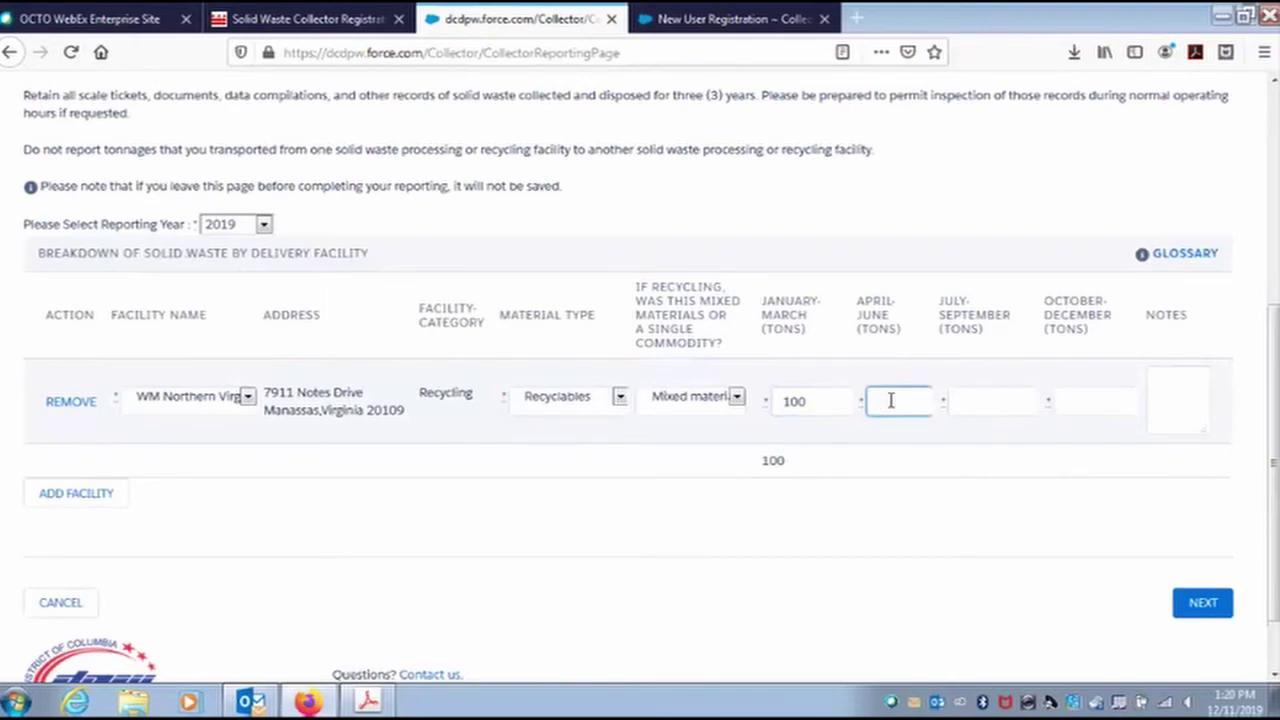
{"action": "type", "text": "500"}
{"action": "left_click", "coordinate": [972, 396]}
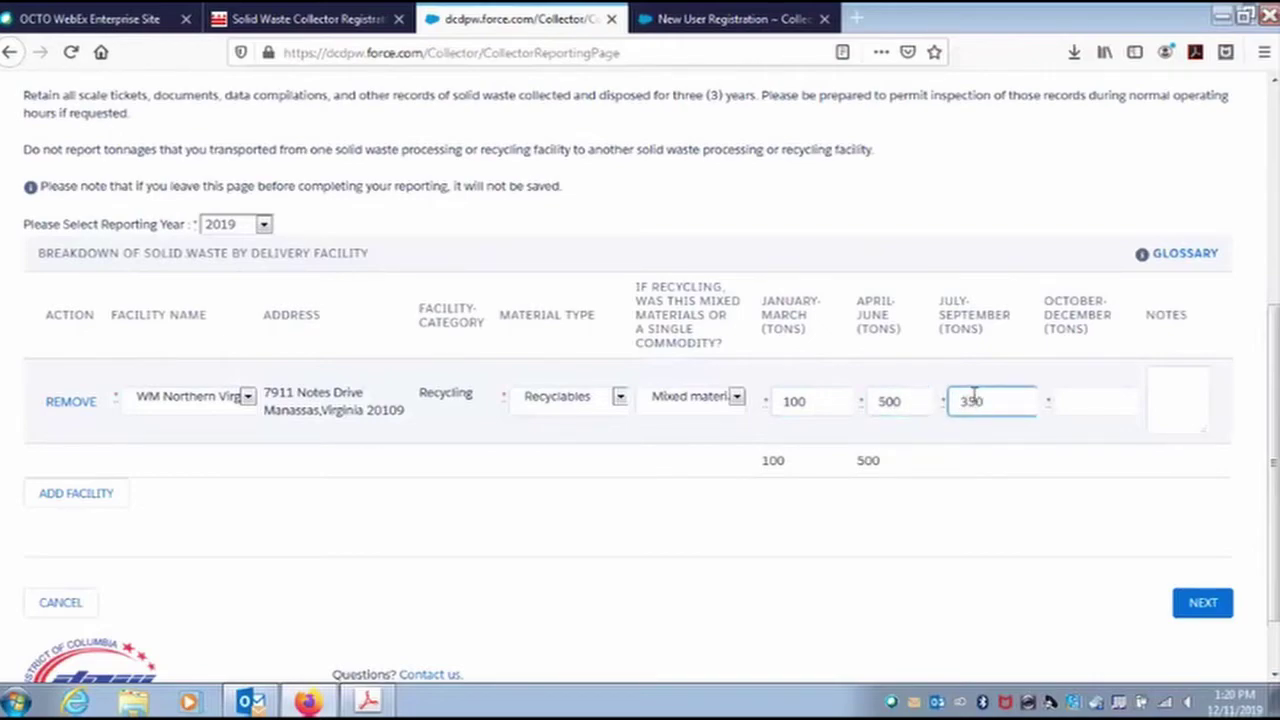
{"action": "left_click", "coordinate": [1075, 401]}
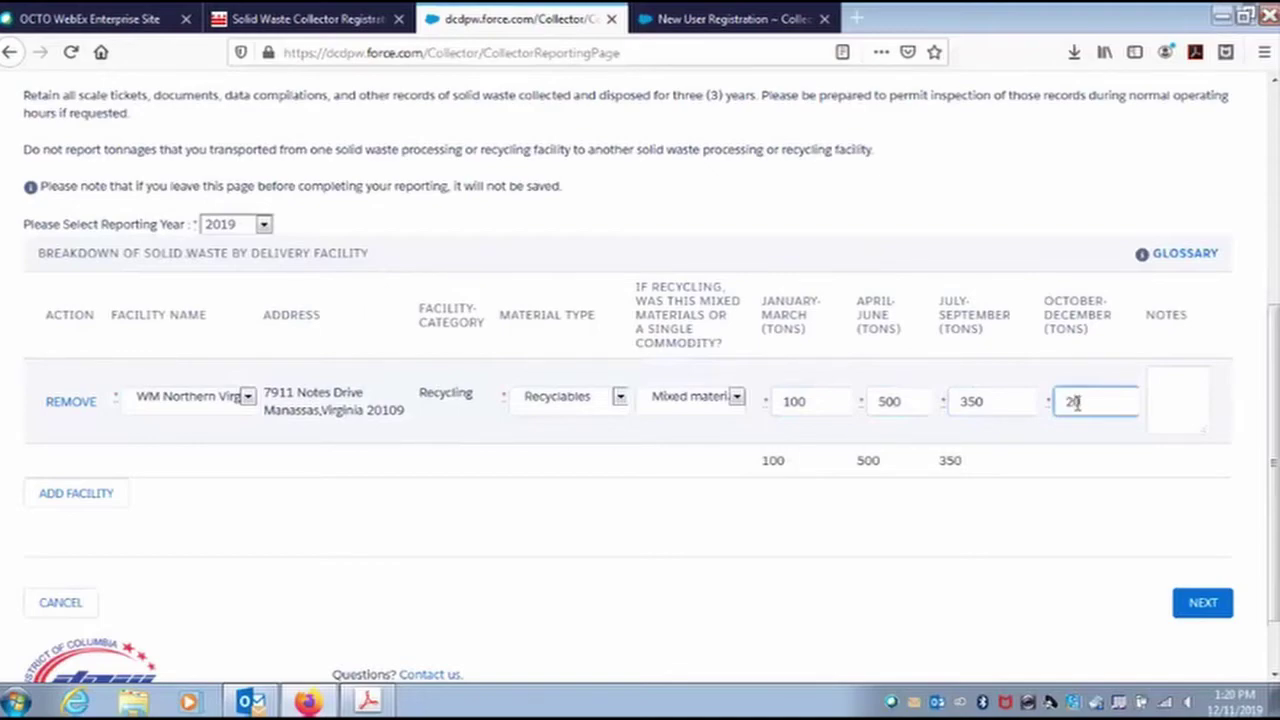
{"action": "left_click", "coordinate": [1063, 440]}
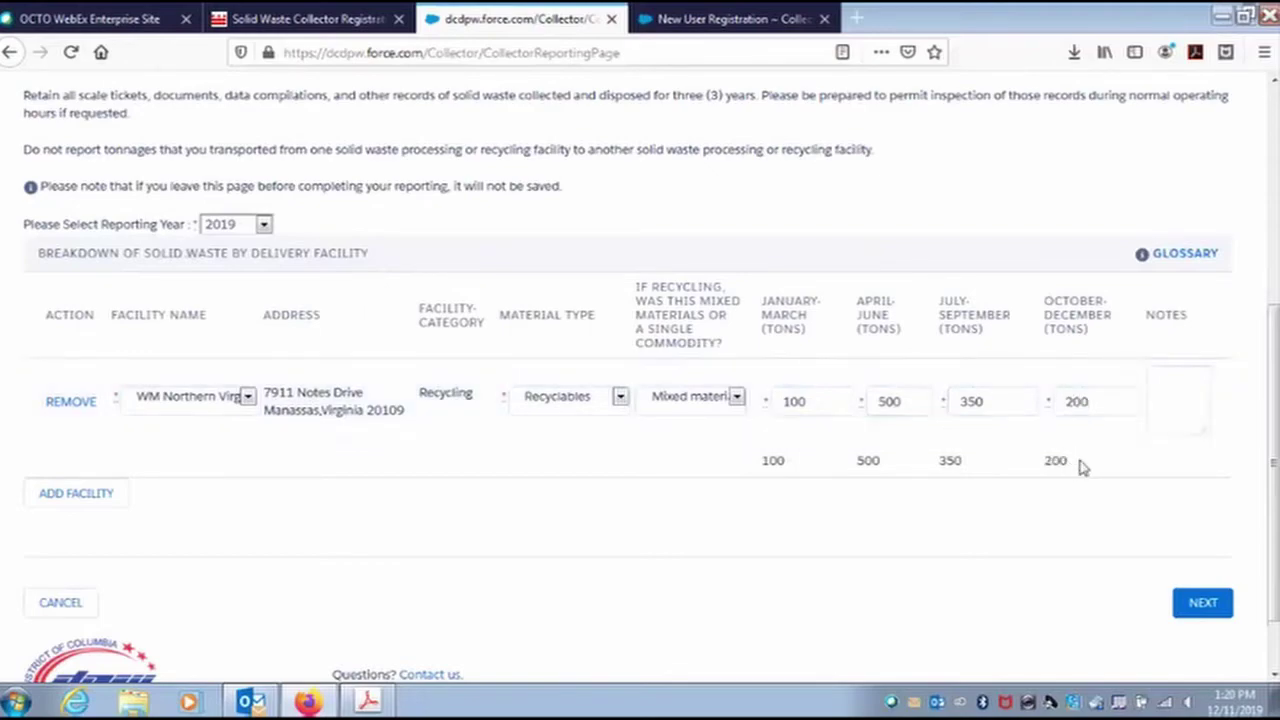
{"action": "scroll", "coordinate": [706, 549], "scroll_direction": "down", "scroll_amount": 2}
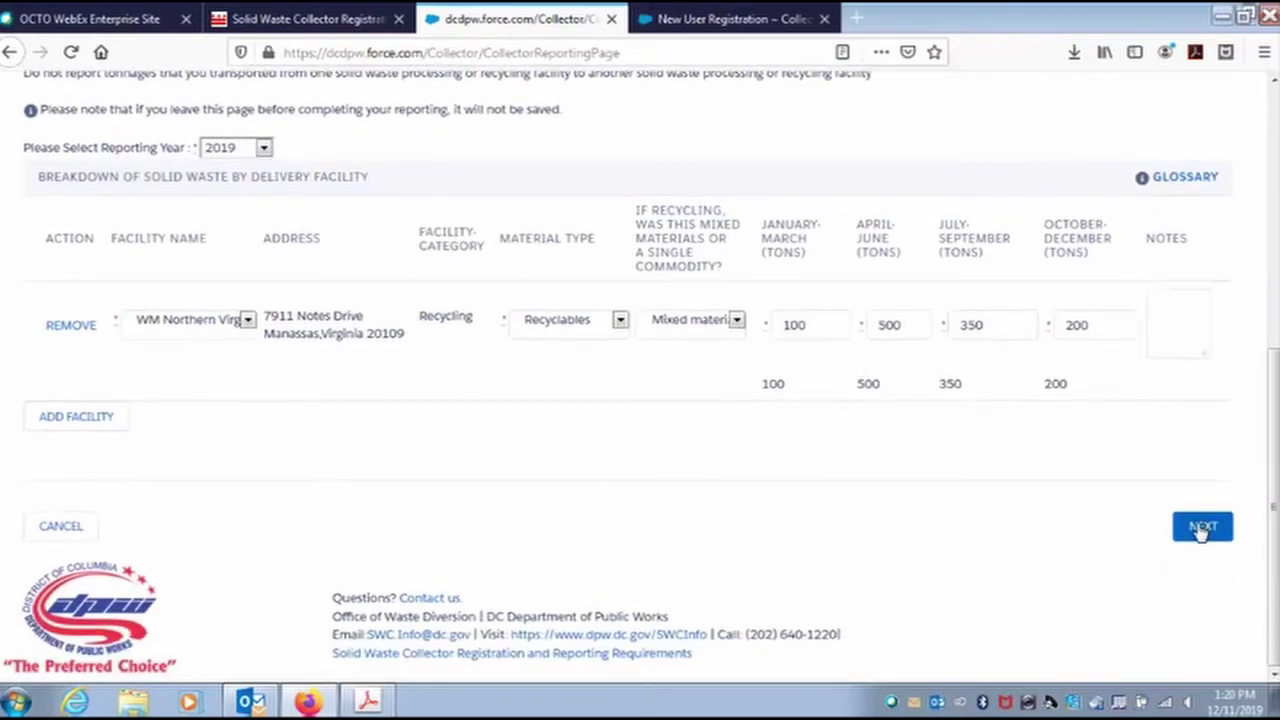
Add a new facility row set to Other and name it 'Recycling Business LLC'.
{"action": "left_click", "coordinate": [77, 420]}
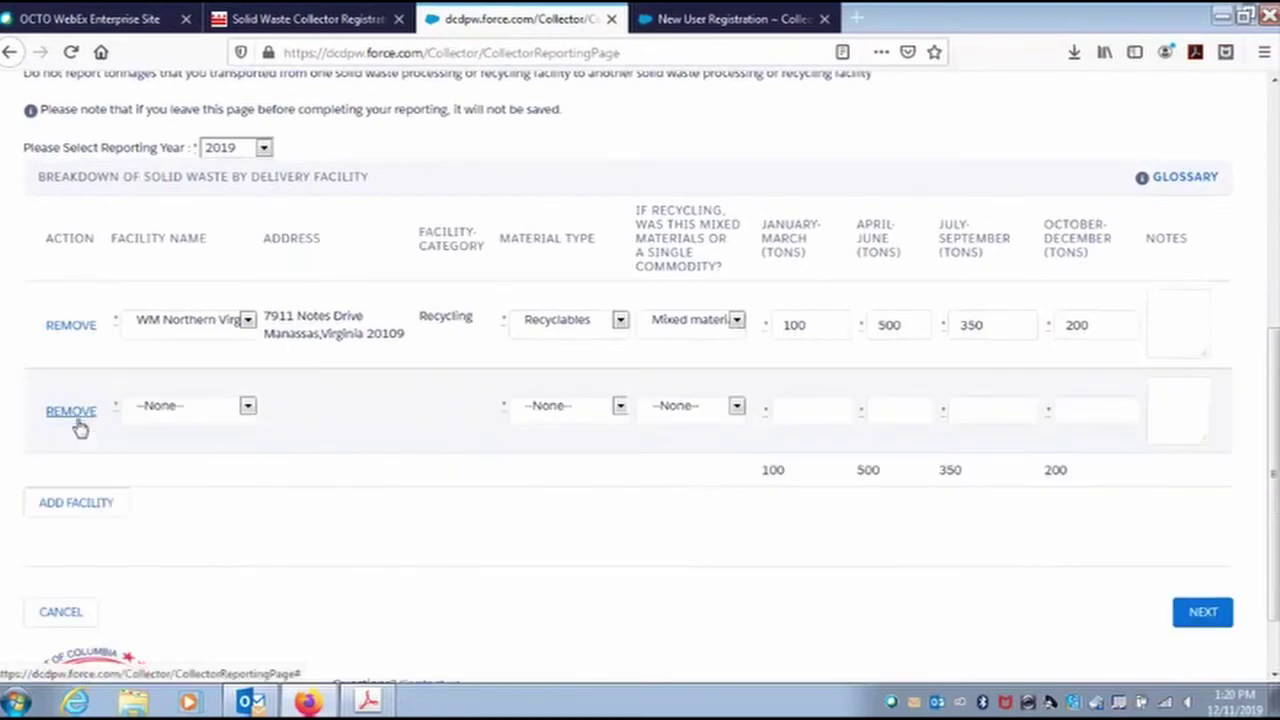
{"action": "left_click", "coordinate": [200, 412]}
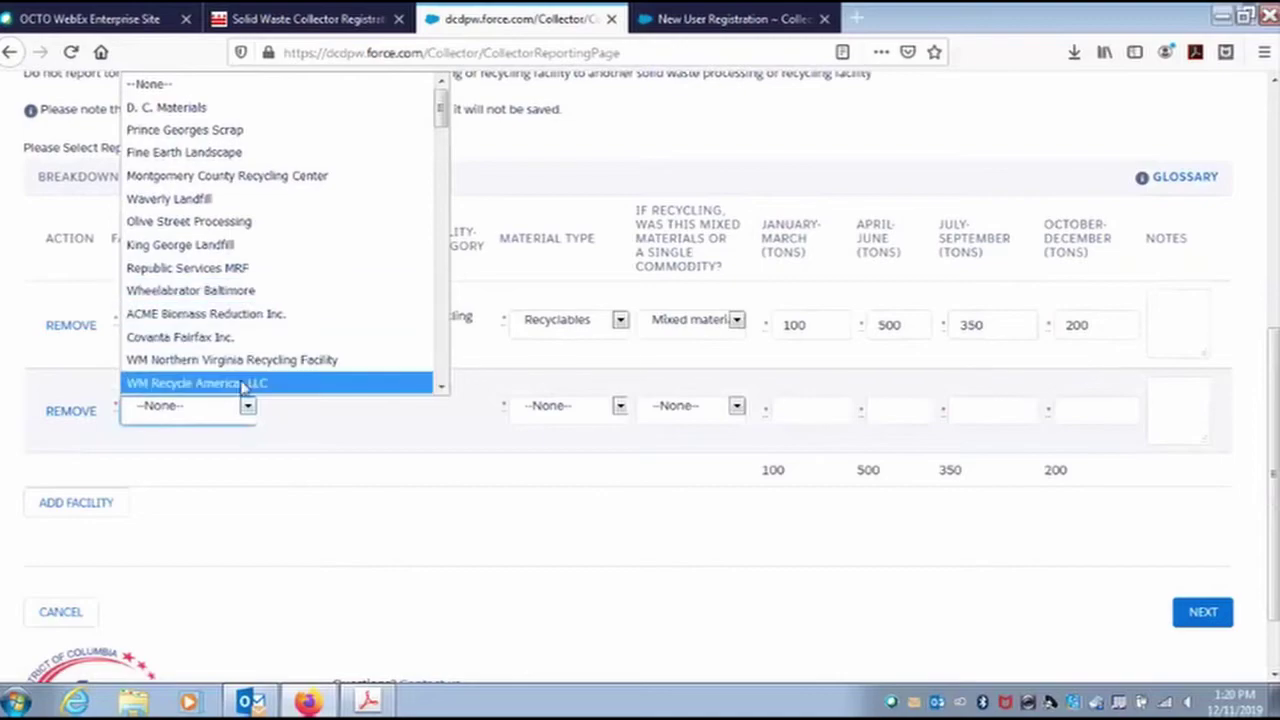
{"action": "scroll", "coordinate": [240, 310], "scroll_direction": "down", "scroll_amount": 10}
{"action": "scroll", "coordinate": [250, 330], "scroll_direction": "down", "scroll_amount": 10}
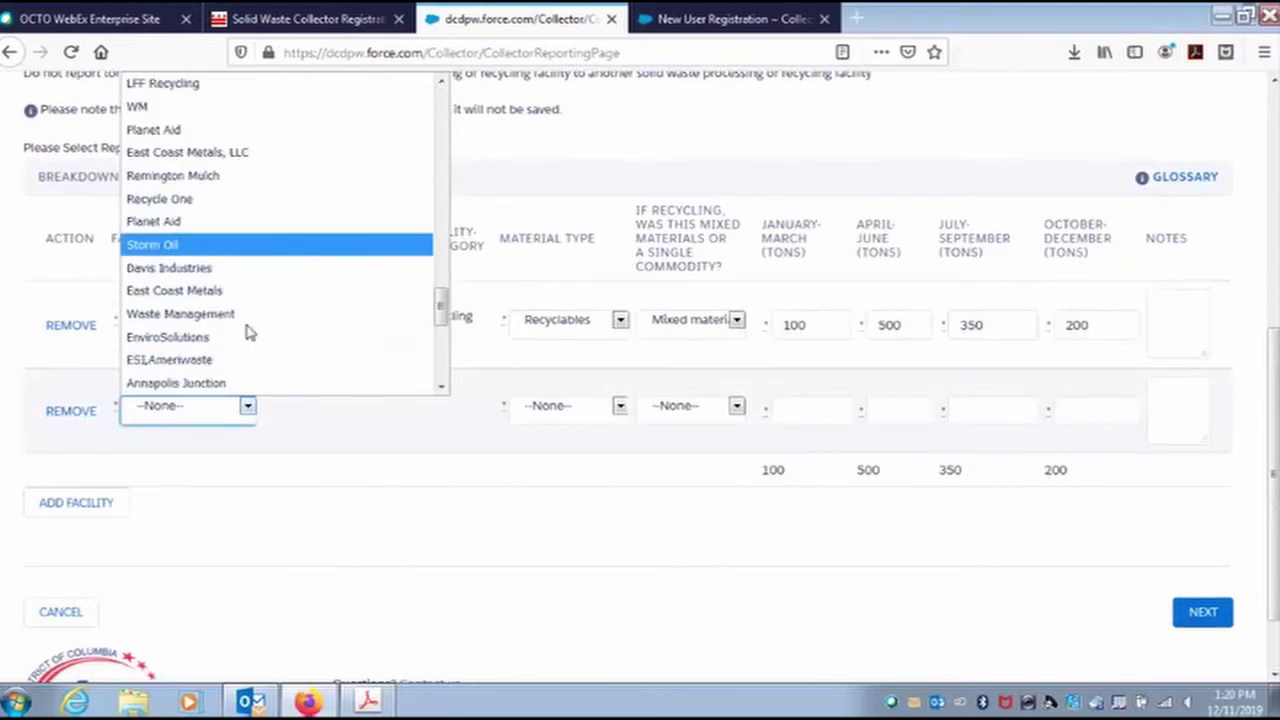
{"action": "left_click", "coordinate": [252, 383]}
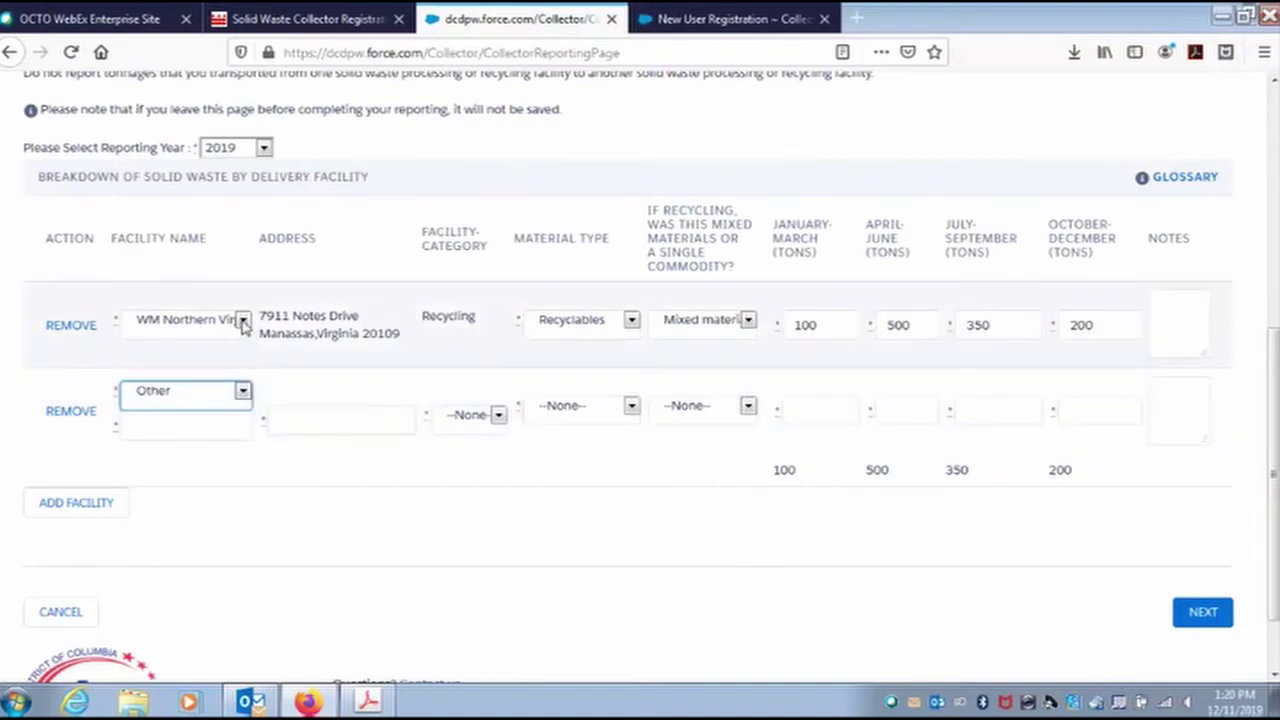
{"action": "left_click", "coordinate": [186, 428]}
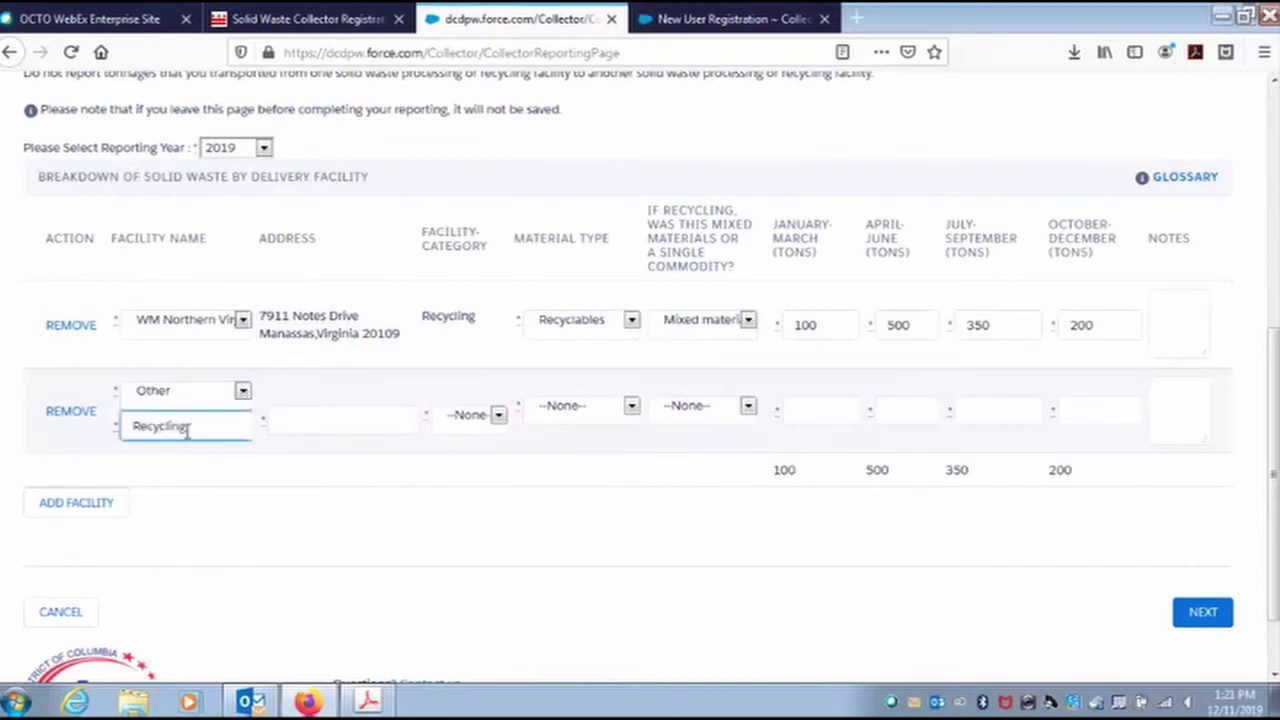
{"action": "type", "text": "RecyclingBuisness"}
{"action": "key", "text": "BackSpace"}
{"action": "key", "text": "BackSpace"}
{"action": "key", "text": "BackSpace"}
{"action": "key", "text": "BackSpace"}
{"action": "type", "text": "sinnes"}
{"action": "key", "text": "BackSpace"}
{"action": "type", "text": "ess LLC"}
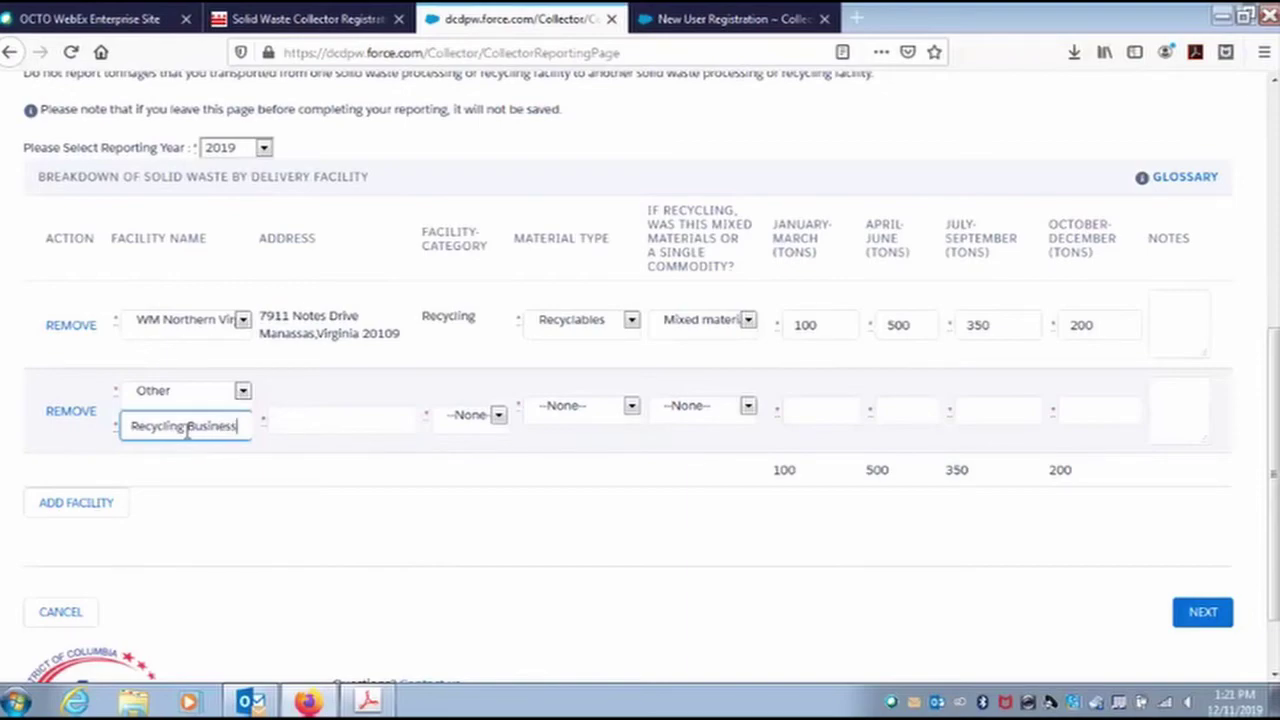
{"action": "key", "text": "BackSpace"}
{"action": "type", "text": "C"}
{"action": "key", "text": "Tab"}
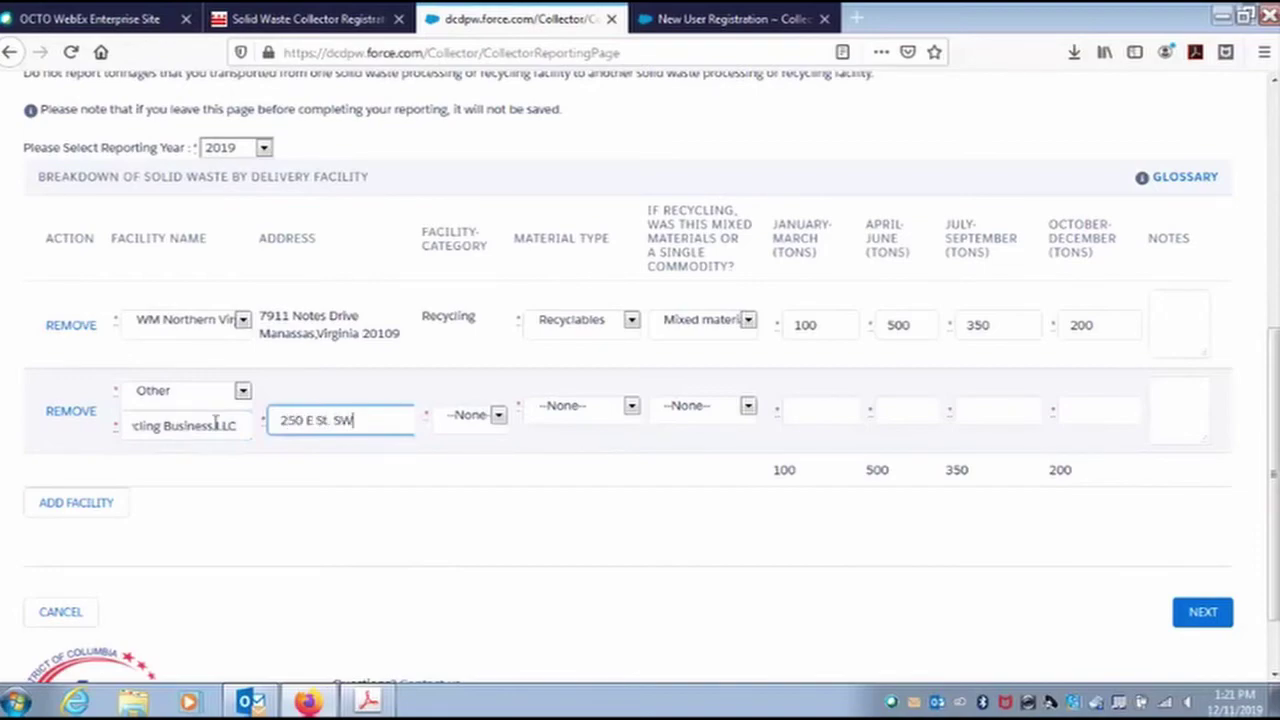
Set the facility category to Recycling, material to Recyclables, and Mixed materials.
{"action": "left_click", "coordinate": [470, 418]}
{"action": "left_click", "coordinate": [462, 515]}
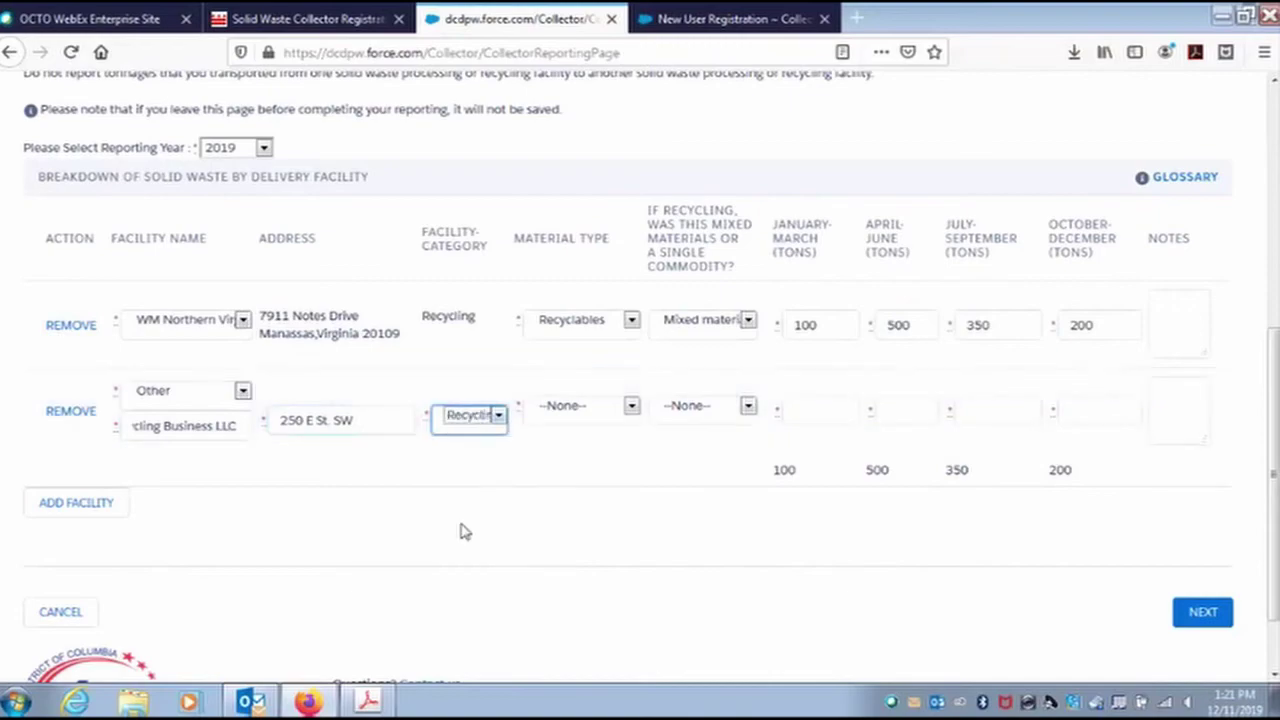
{"action": "left_click", "coordinate": [580, 410]}
{"action": "left_click", "coordinate": [583, 483]}
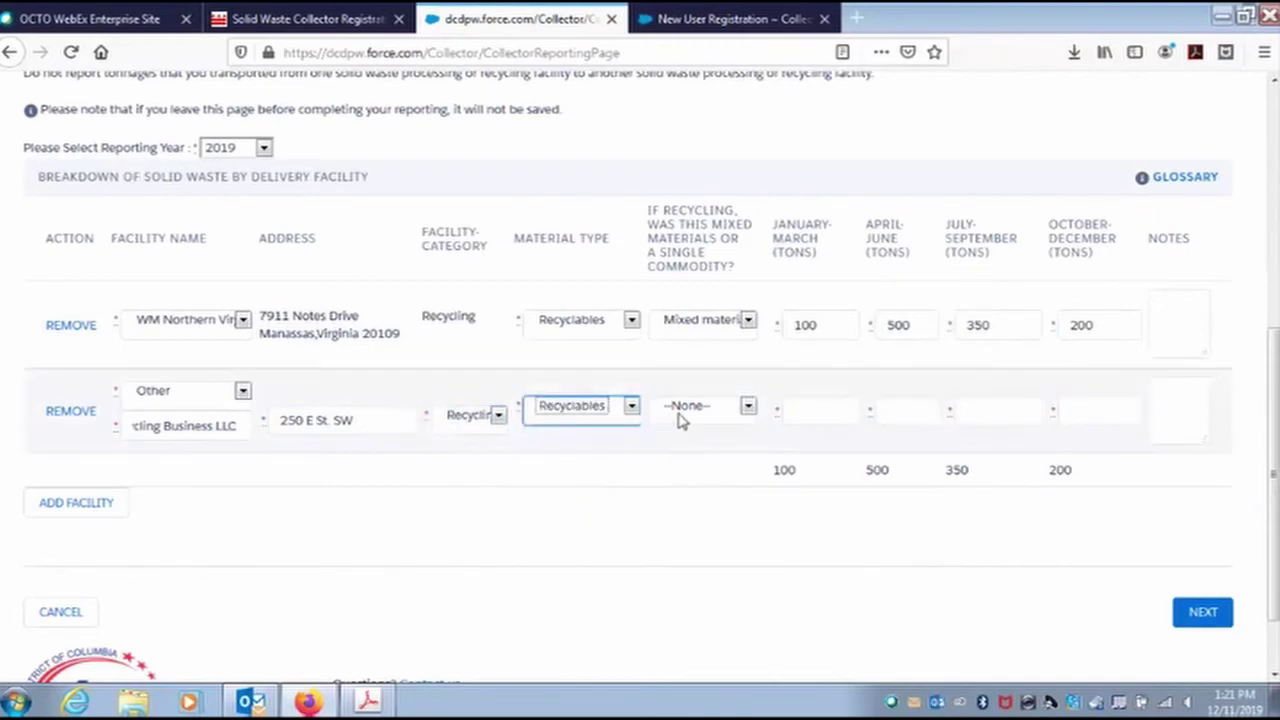
{"action": "left_click", "coordinate": [680, 418]}
{"action": "left_click", "coordinate": [698, 462]}
Enter quarterly tonnages 100, 500, 350 and 200, then continue to the review page.
{"action": "left_click", "coordinate": [797, 410]}
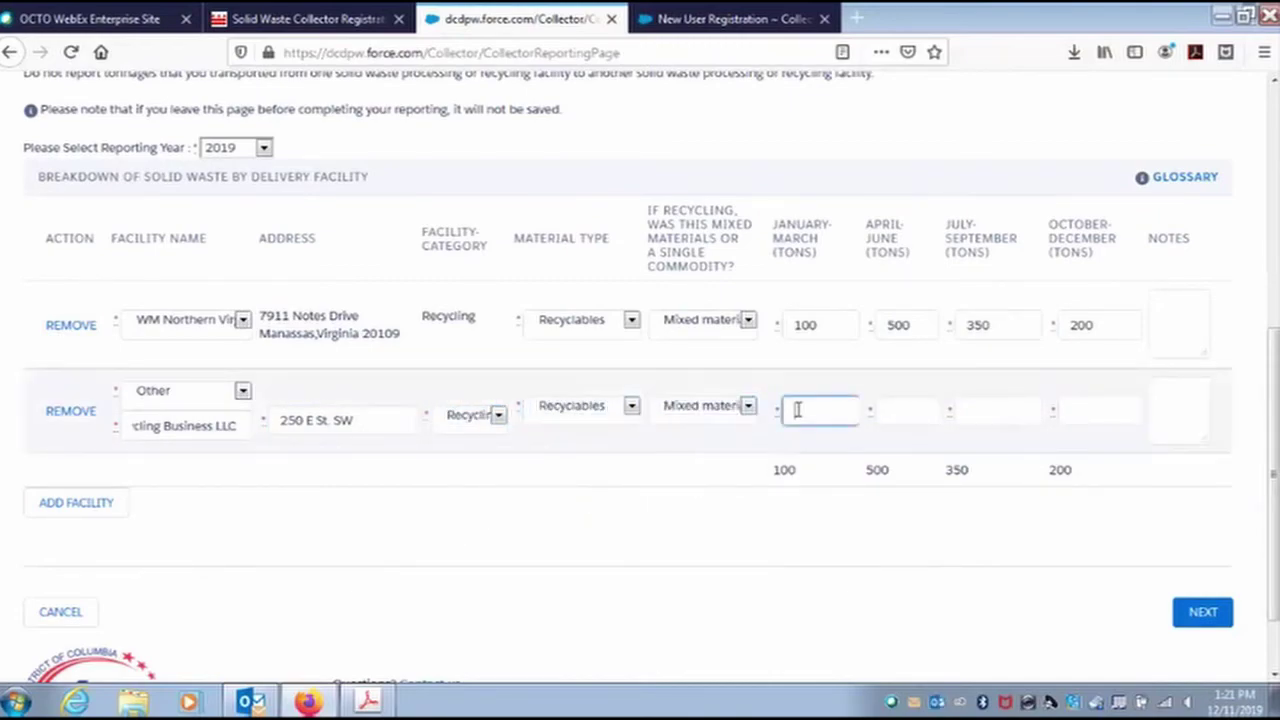
{"action": "type", "text": "100"}
{"action": "key", "text": "Tab"}
{"action": "type", "text": "500"}
{"action": "key", "text": "Tab"}
{"action": "type", "text": "350"}
{"action": "key", "text": "Tab"}
{"action": "type", "text": "200"}
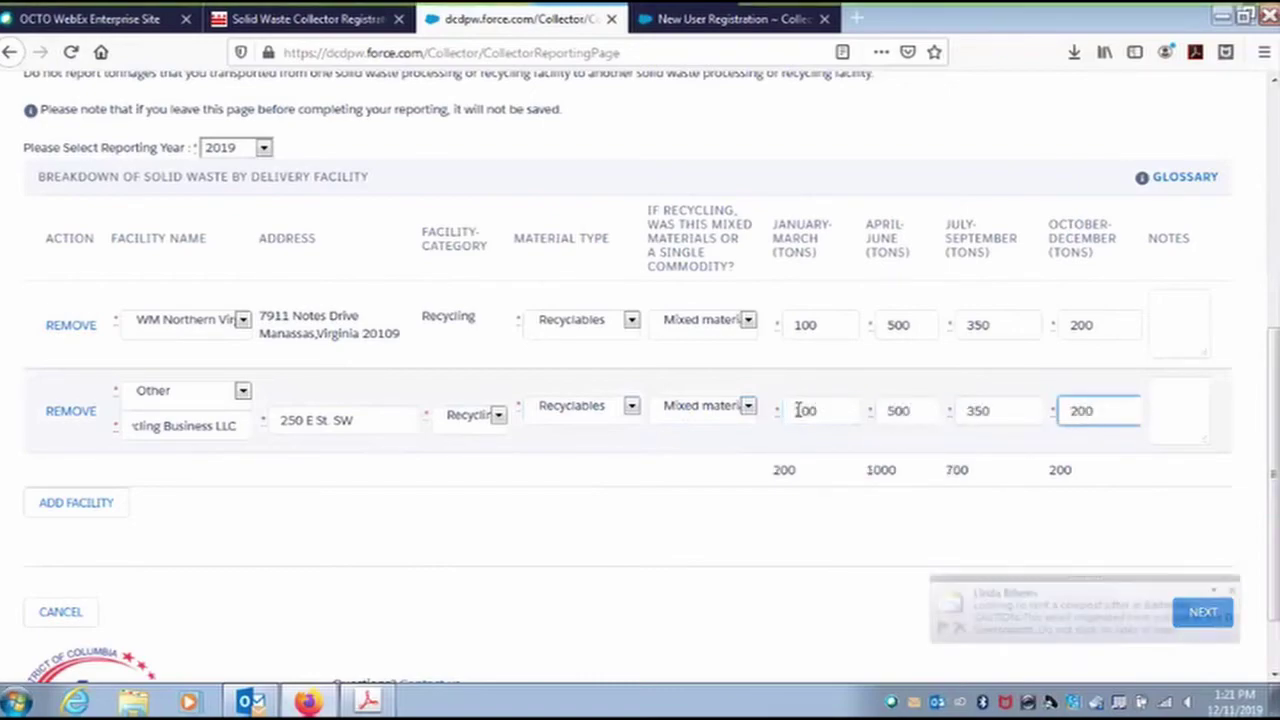
{"action": "left_click", "coordinate": [1205, 612]}
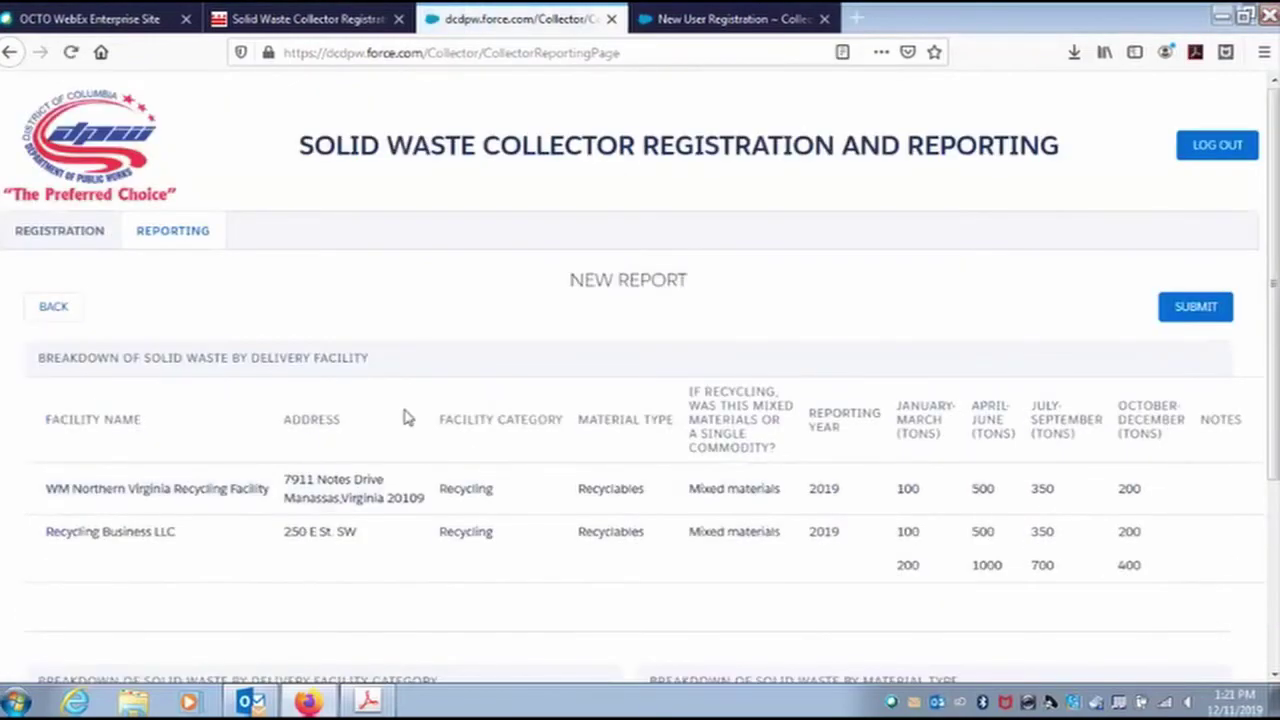
Review the summary, check the report form again, then return to the summary totalling 2300 tons.
{"action": "scroll", "coordinate": [394, 386], "scroll_direction": "down", "scroll_amount": 3}
{"action": "scroll", "coordinate": [389, 380], "scroll_direction": "up", "scroll_amount": 2}
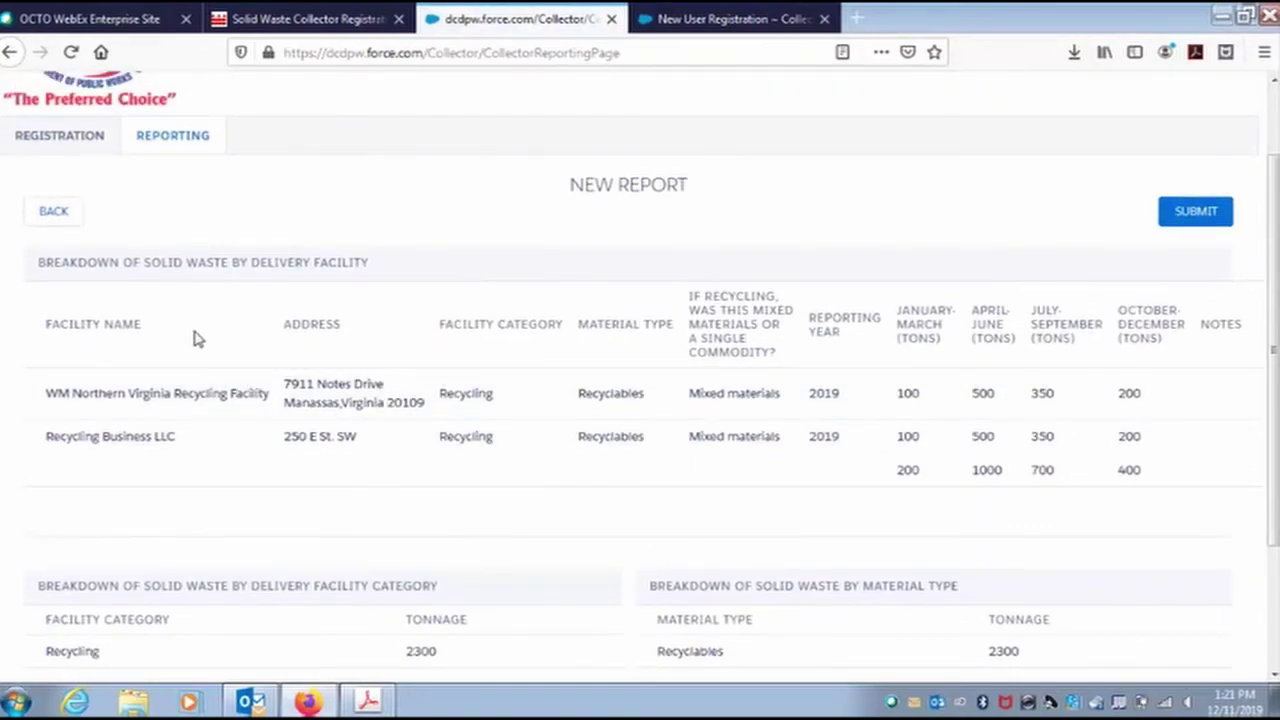
{"action": "scroll", "coordinate": [198, 341], "scroll_direction": "down", "scroll_amount": 1}
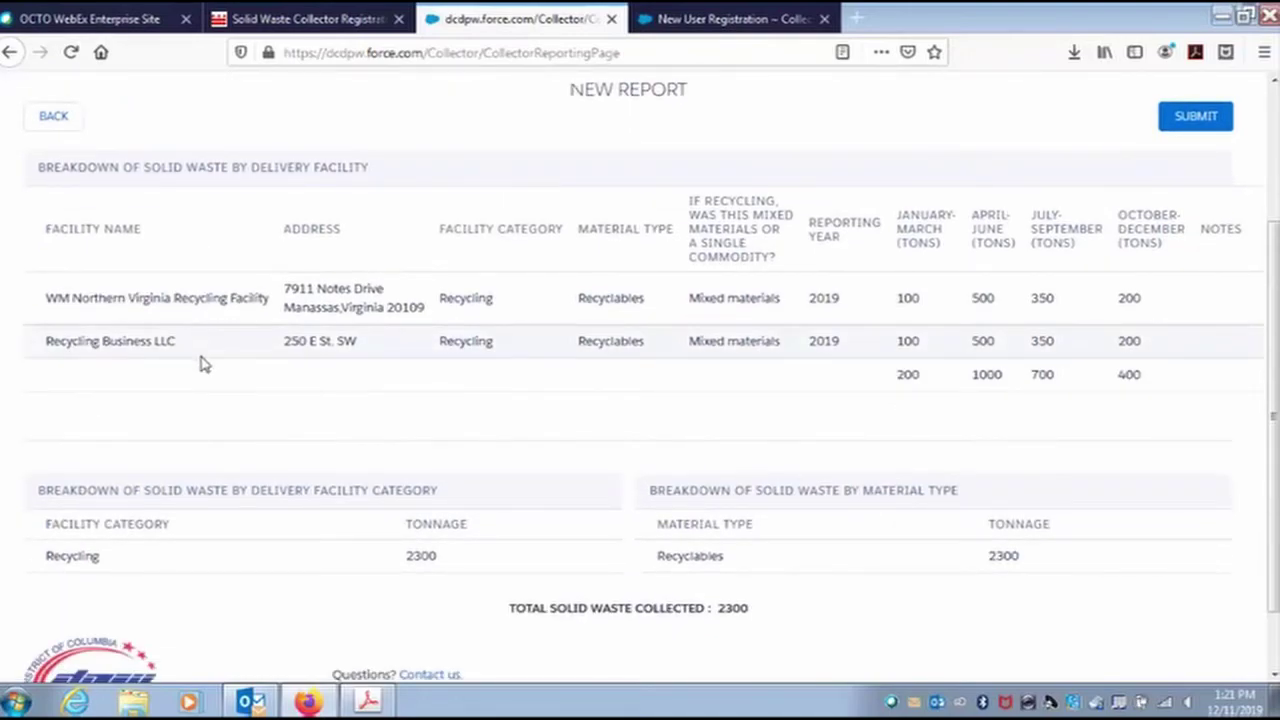
{"action": "scroll", "coordinate": [200, 364], "scroll_direction": "down", "scroll_amount": 1}
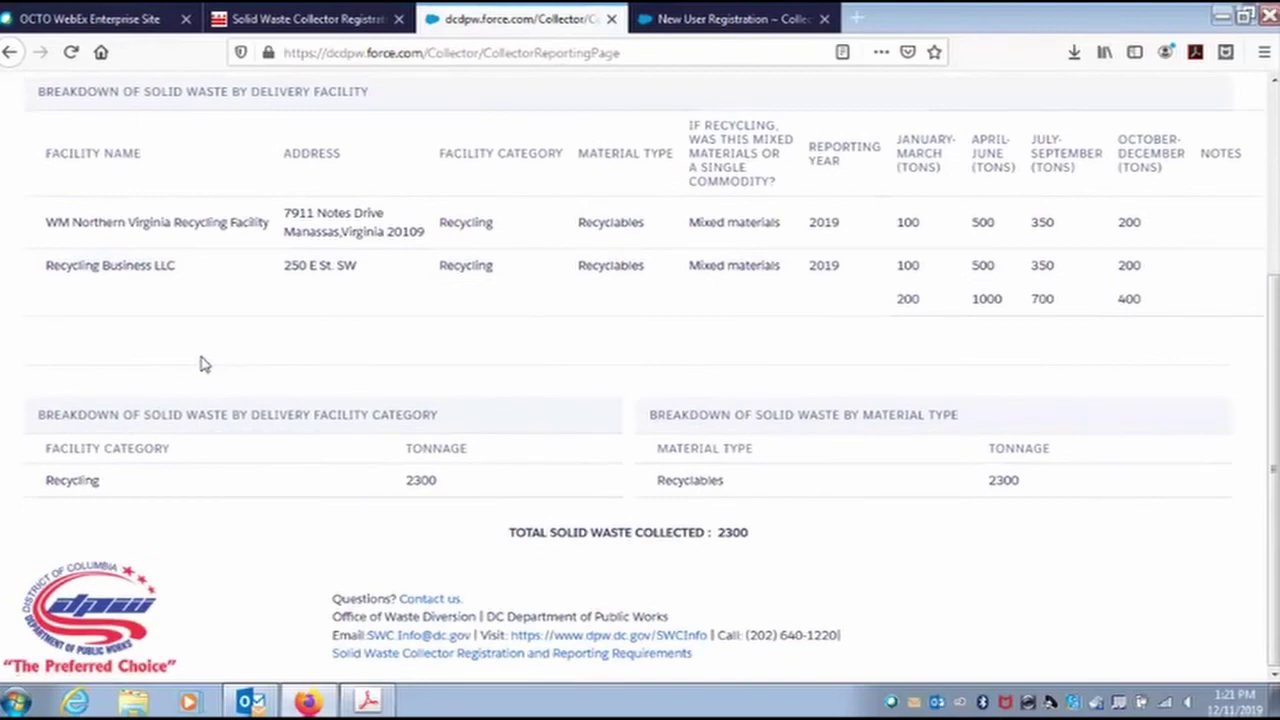
{"action": "scroll", "coordinate": [200, 364], "scroll_direction": "up", "scroll_amount": 2}
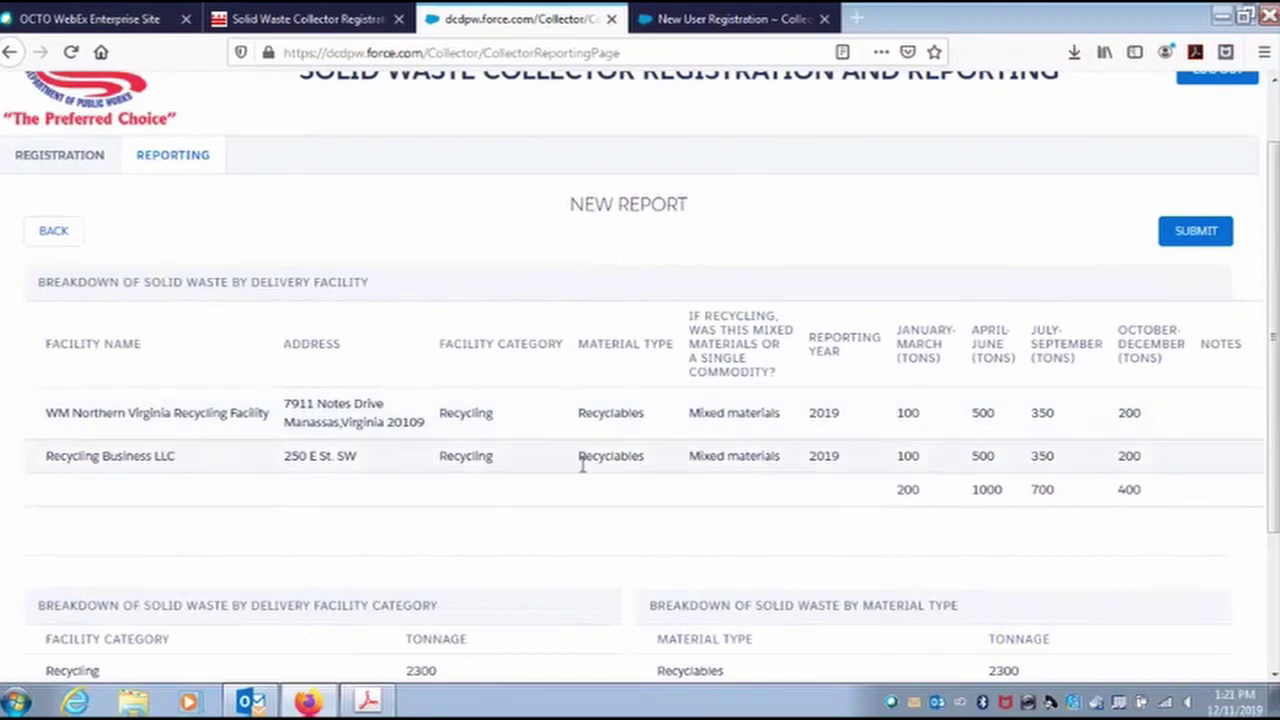
{"action": "left_click", "coordinate": [55, 233]}
{"action": "scroll", "coordinate": [498, 470], "scroll_direction": "down", "scroll_amount": 3}
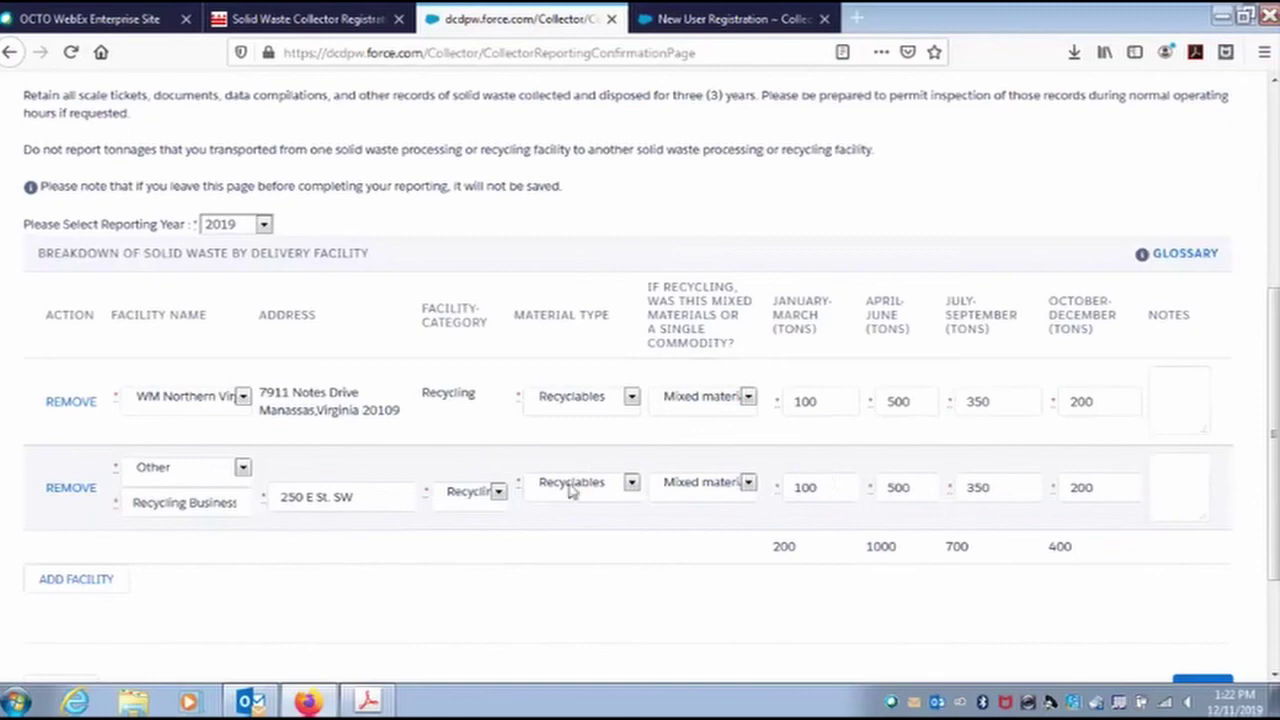
{"action": "scroll", "coordinate": [850, 510], "scroll_direction": "down", "scroll_amount": 1}
{"action": "left_click", "coordinate": [1203, 595]}
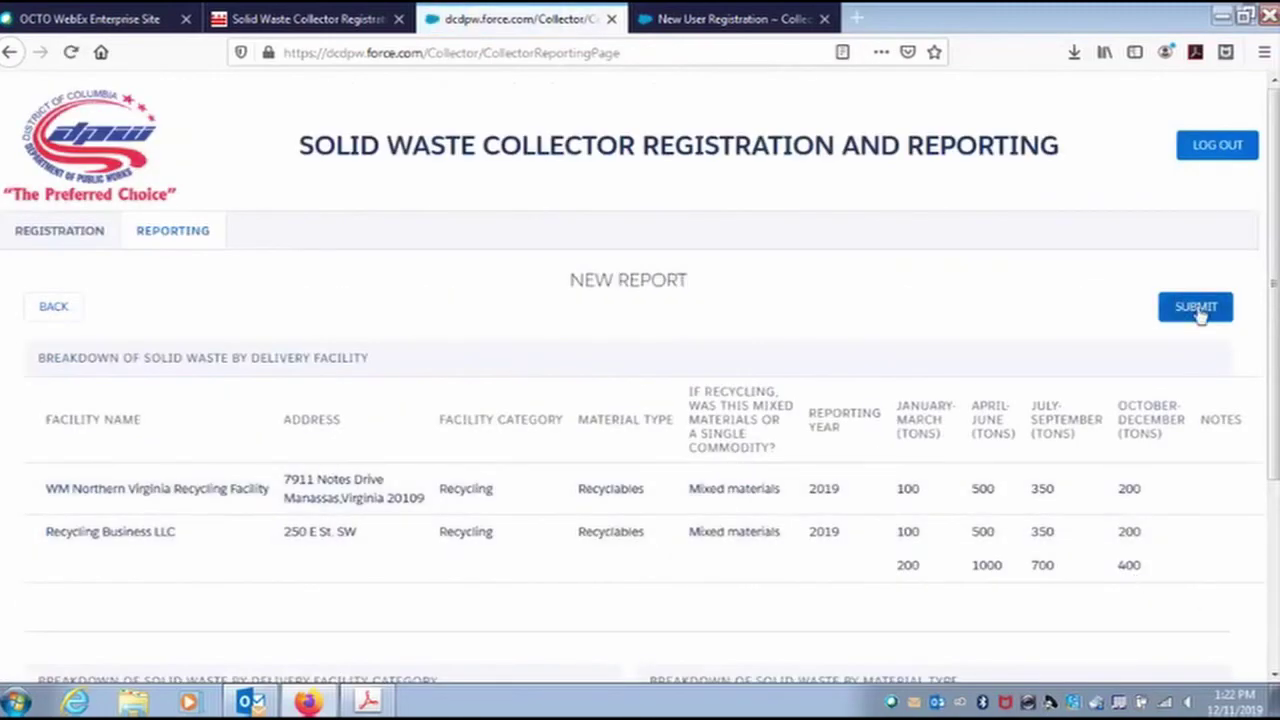
Submit the 2019 report from the New Report summary page.
{"action": "left_click", "coordinate": [1197, 308]}
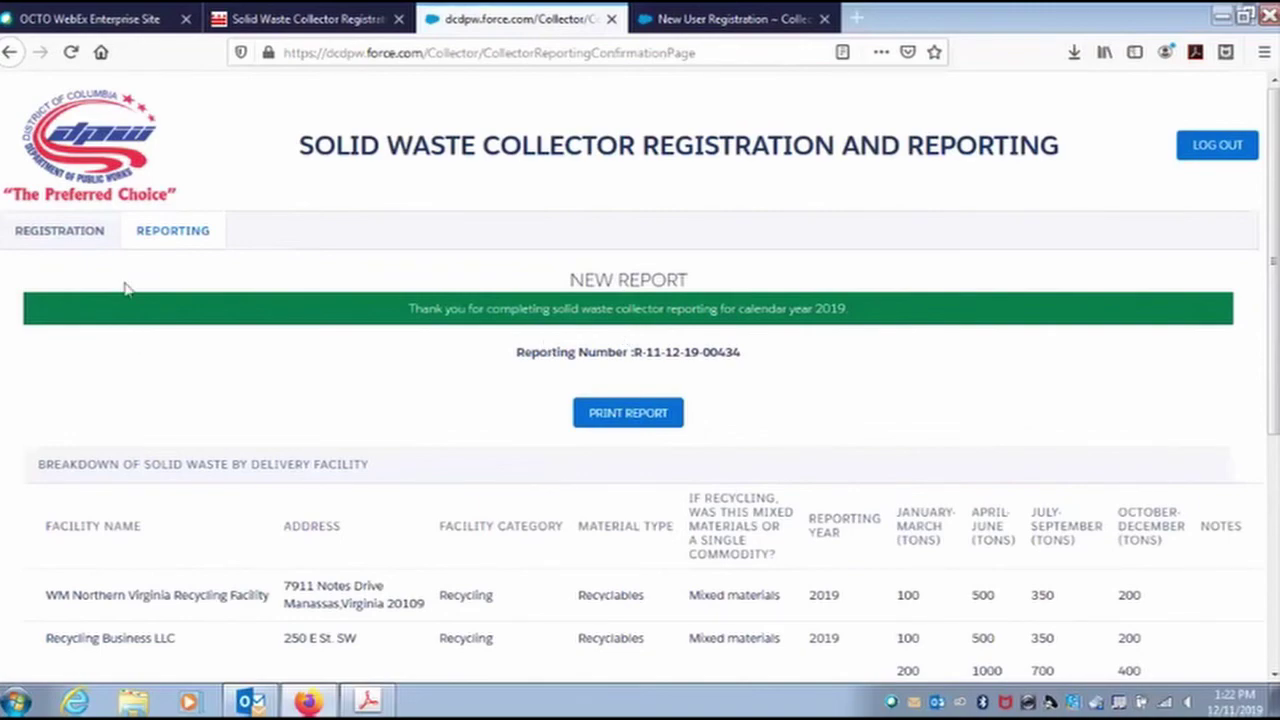
Start a new report from the Reporting list with reporting year 2018.
{"action": "left_click", "coordinate": [170, 238]}
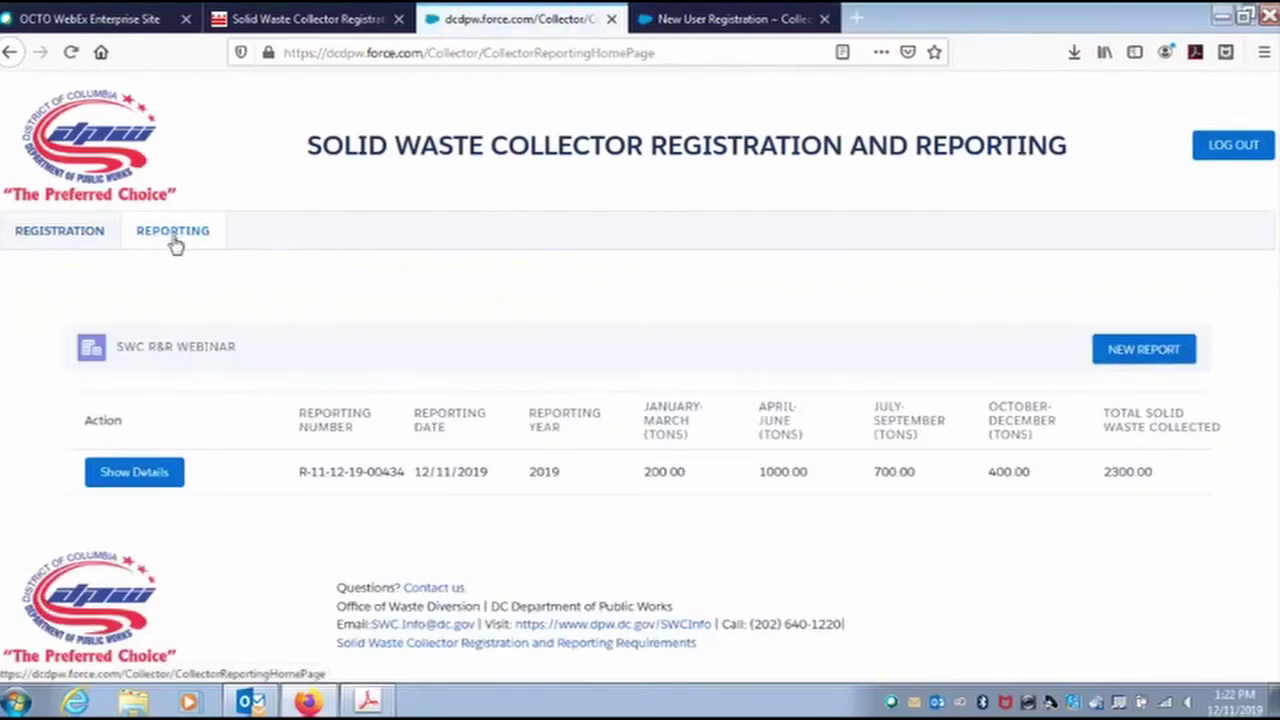
{"action": "left_click", "coordinate": [1145, 350]}
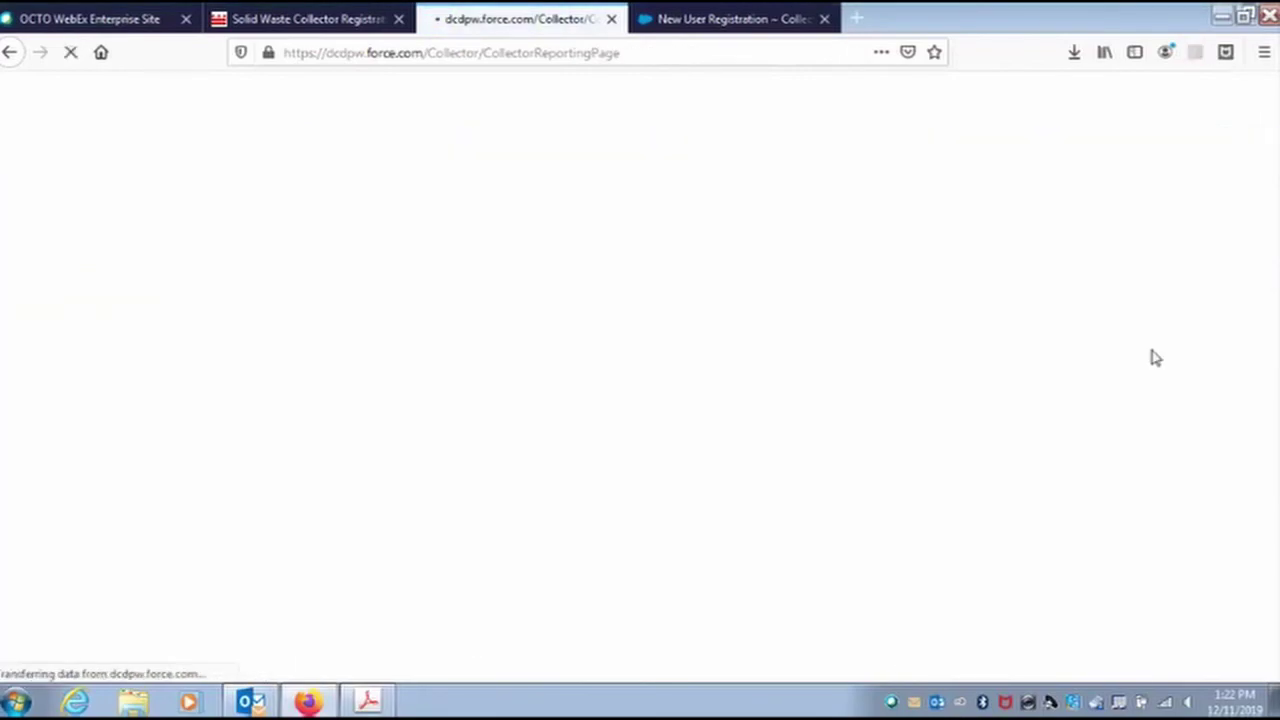
{"action": "scroll", "coordinate": [460, 398], "scroll_direction": "down", "scroll_amount": 1}
{"action": "scroll", "coordinate": [460, 398], "scroll_direction": "down", "scroll_amount": 4}
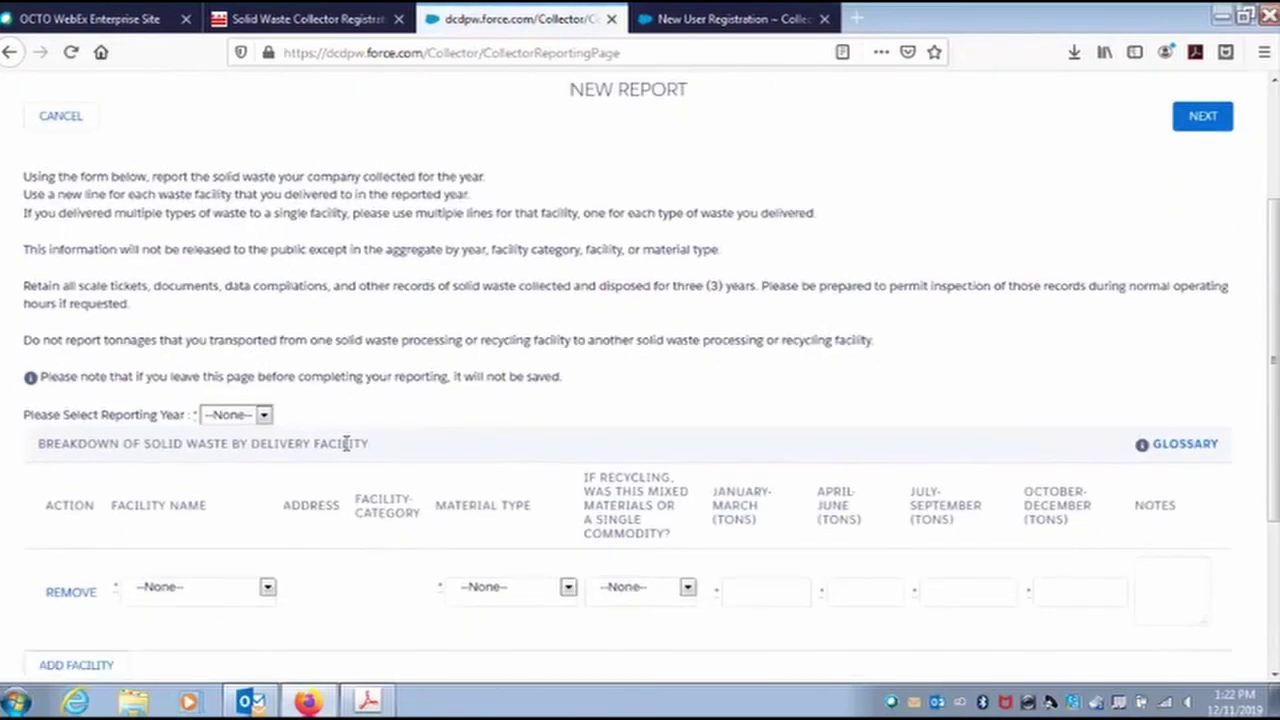
{"action": "left_click", "coordinate": [264, 226]}
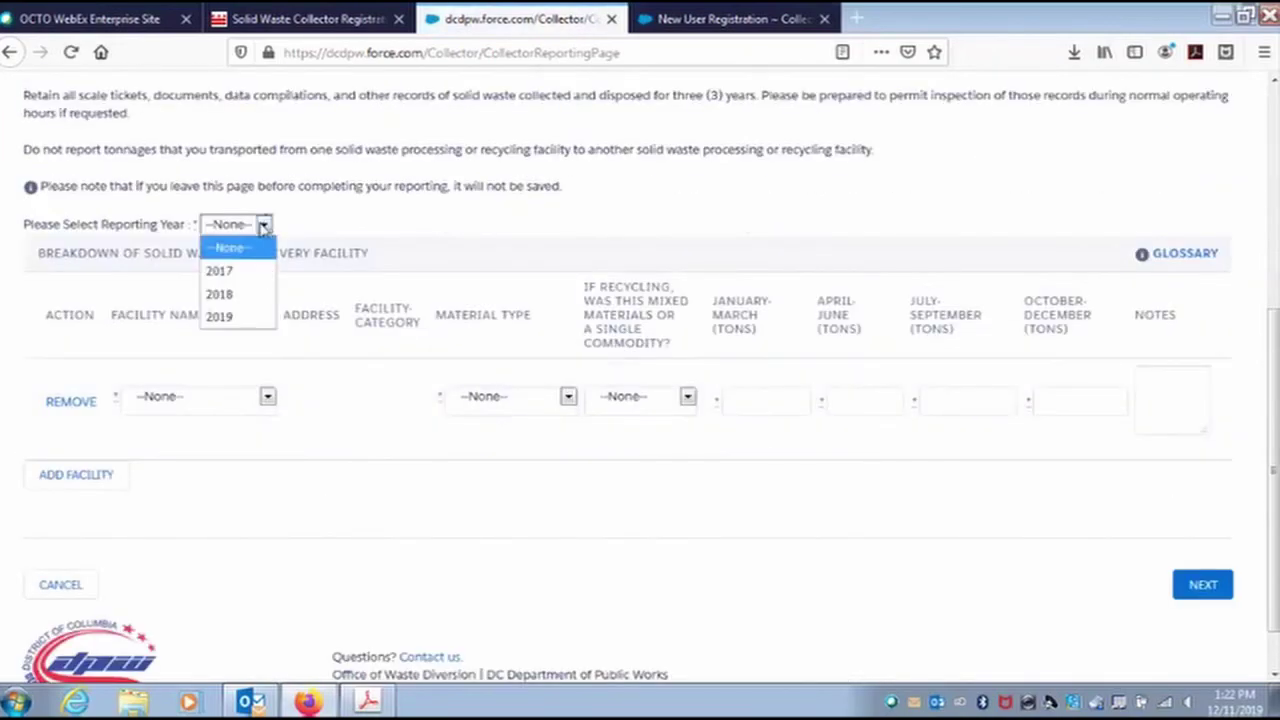
{"action": "left_click", "coordinate": [250, 291]}
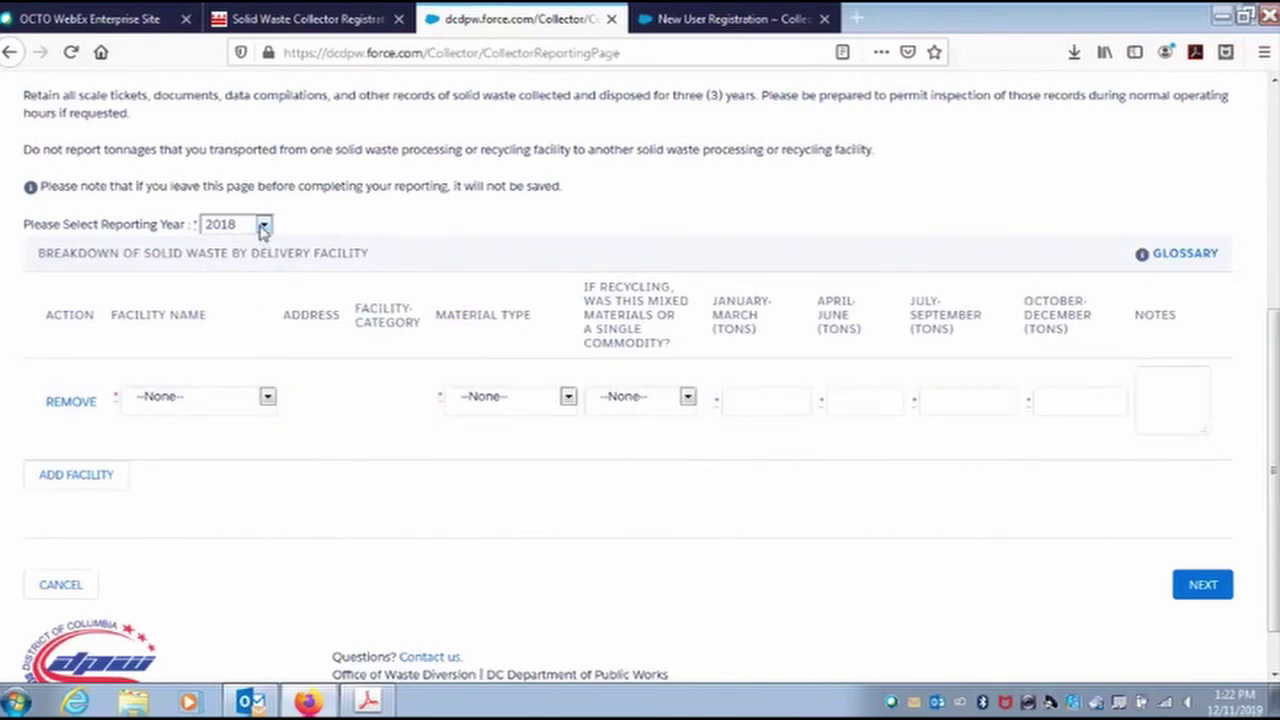
{"action": "scroll", "coordinate": [289, 231], "scroll_direction": "up", "scroll_amount": 3}
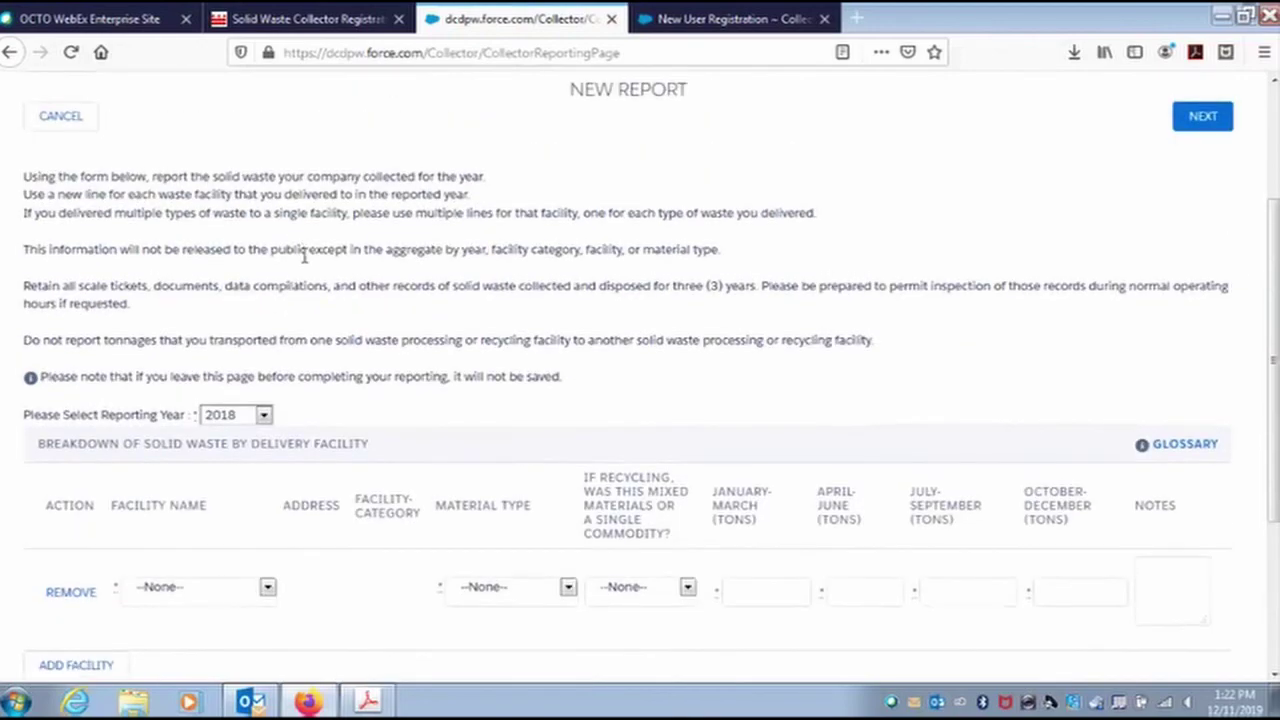
{"action": "scroll", "coordinate": [300, 265], "scroll_direction": "up", "scroll_amount": 2}
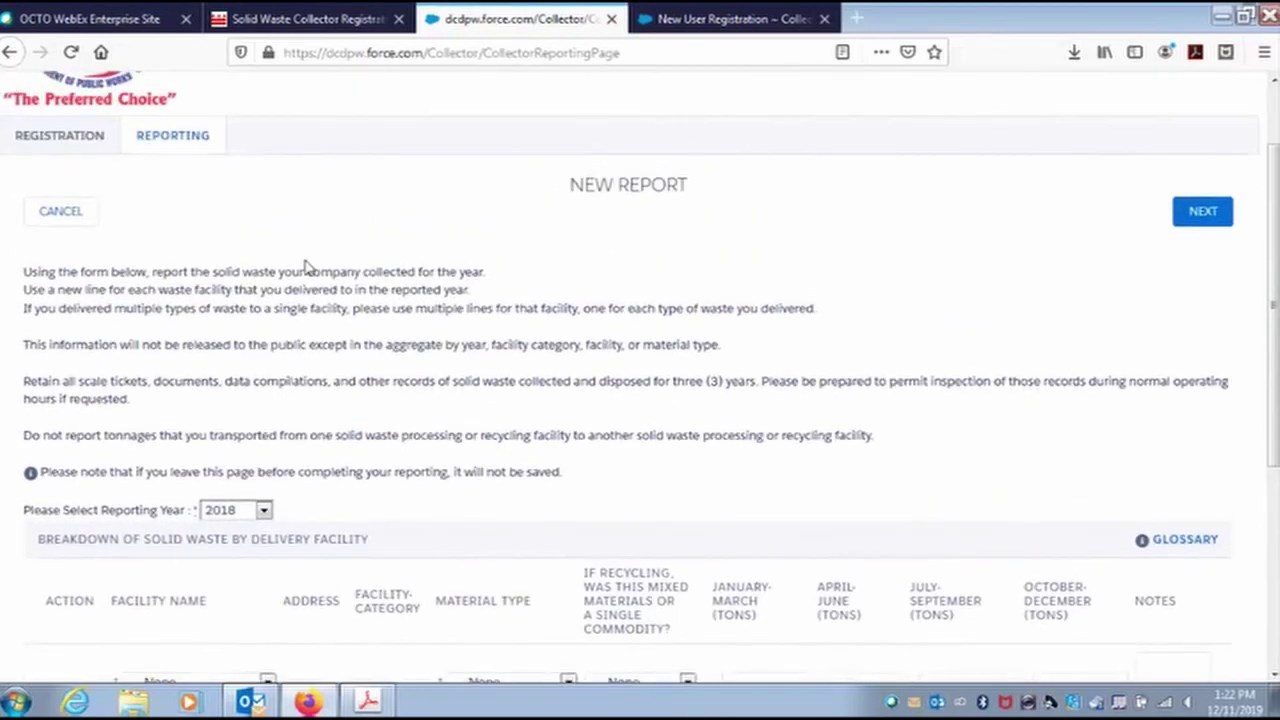